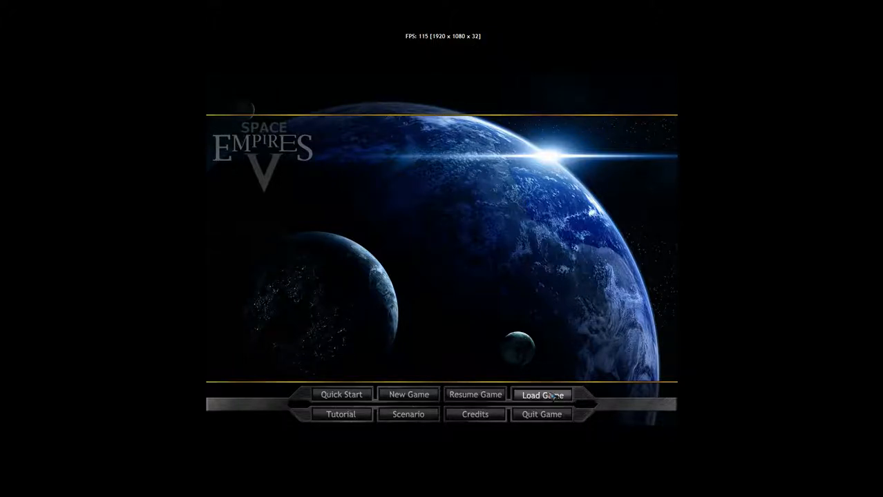
Load the saved game from the main menu, opening the Alsuhail System map
click(541, 395)
double_click(276, 222)
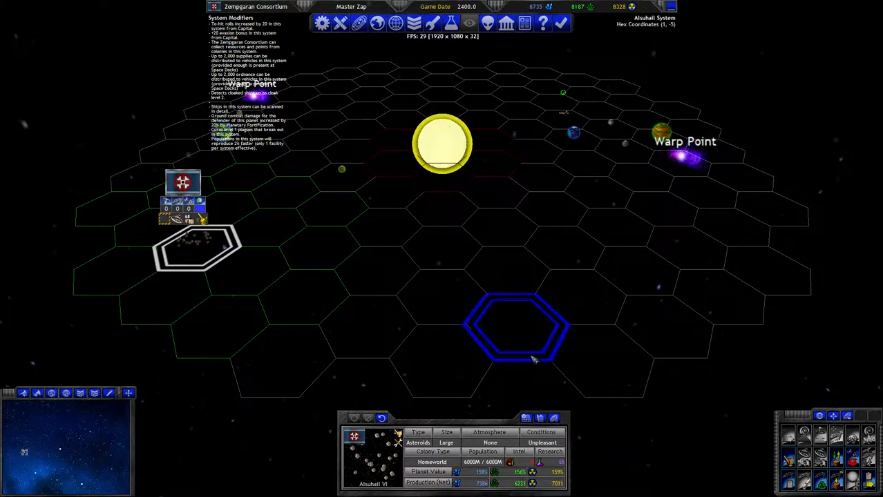
scroll(514, 325, up, 1)
scroll(442, 249, down, 2)
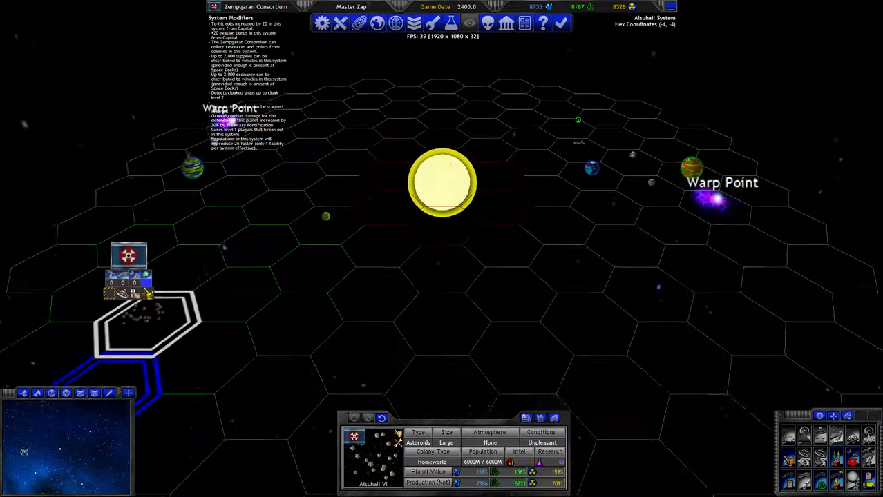
Set the system map to a skewed, locked perspective and select an empty hex
click(832, 415)
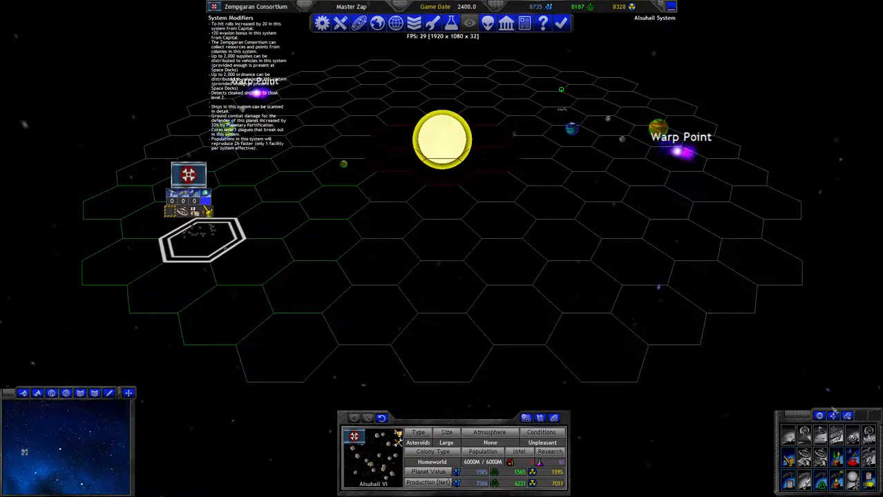
click(847, 416)
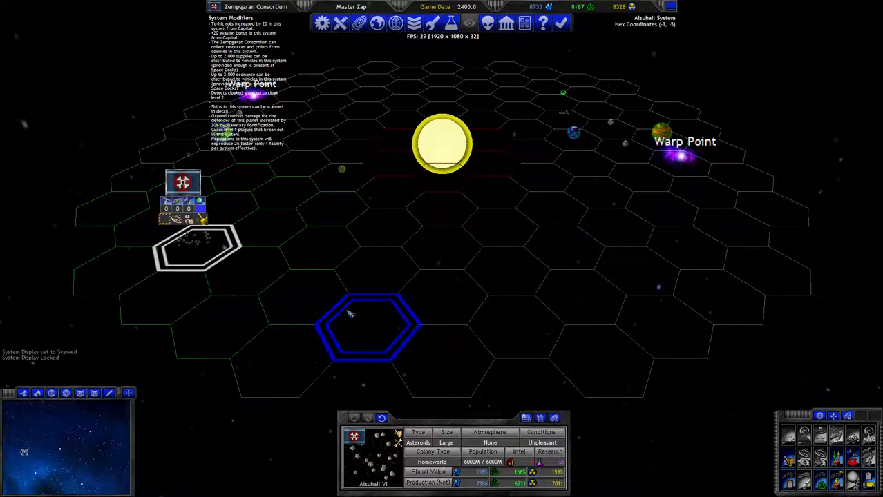
click(541, 178)
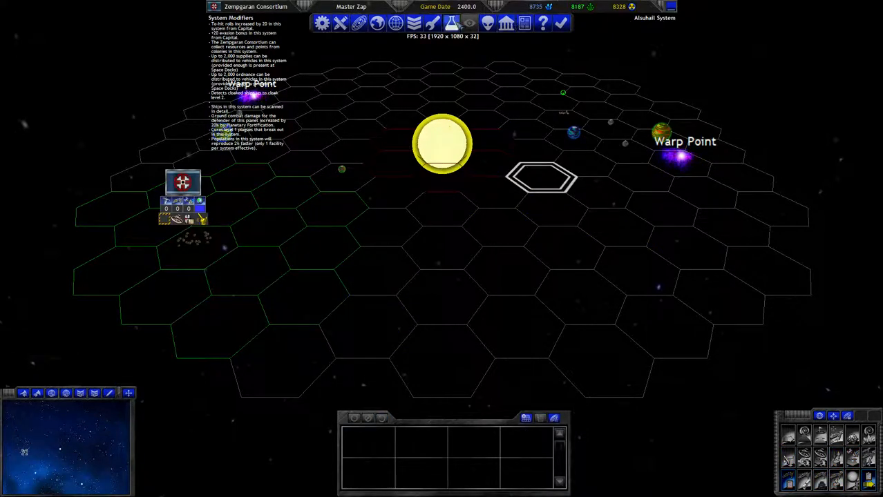
click(451, 23)
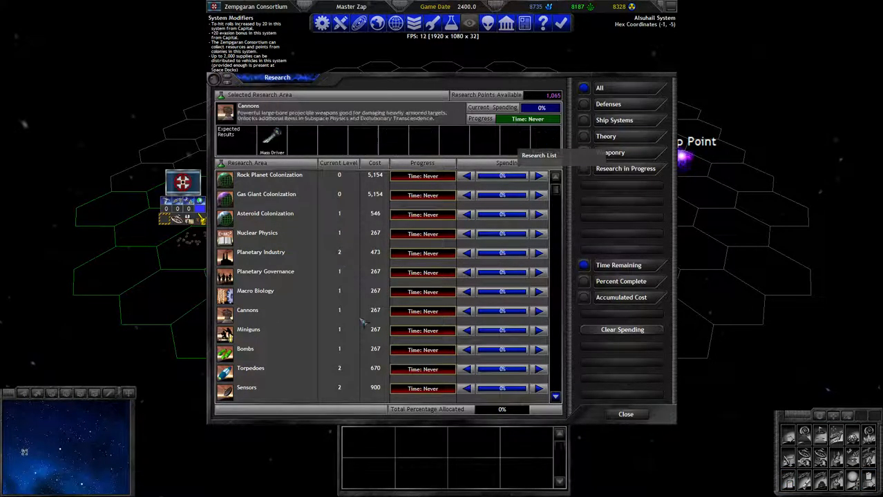
scroll(380, 337, down, 4)
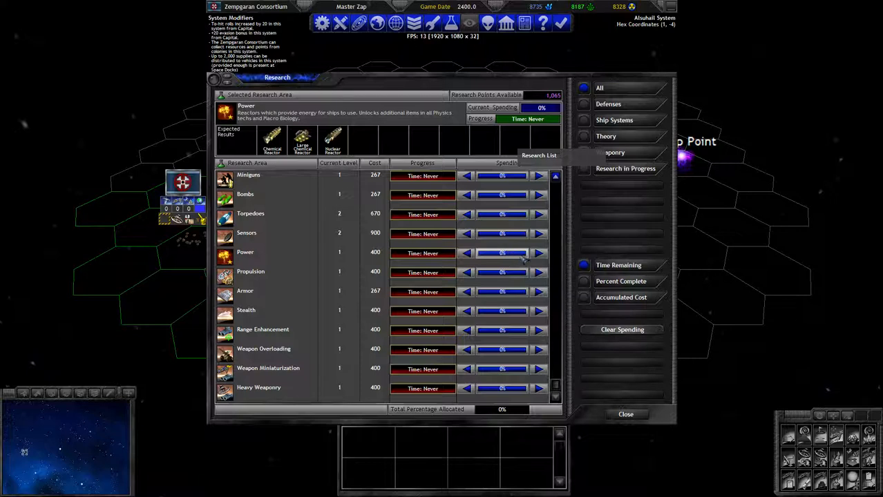
Allocate 38% of research spending to Power using its slider and arrows
click(539, 254)
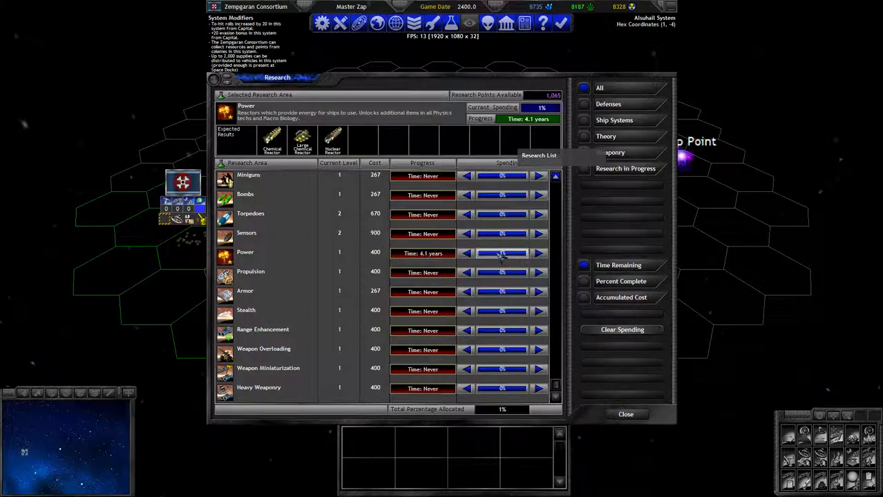
drag(502, 254, 525, 253)
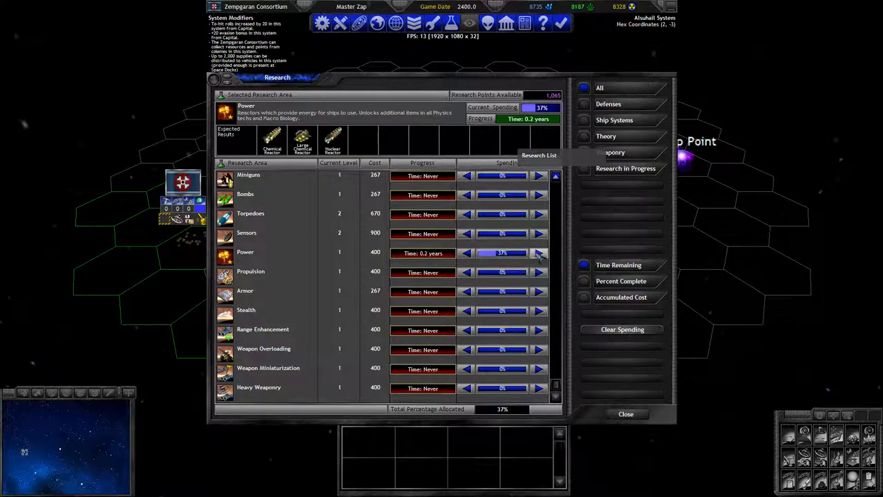
click(538, 252)
click(467, 253)
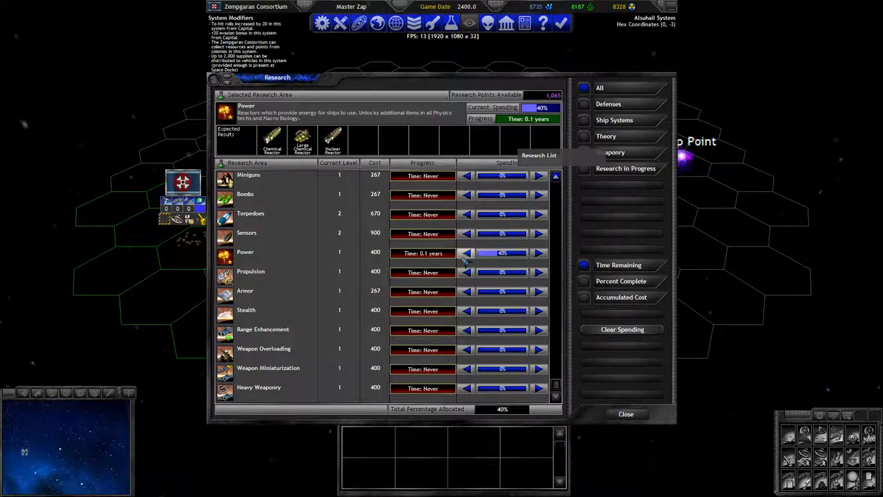
click(467, 255)
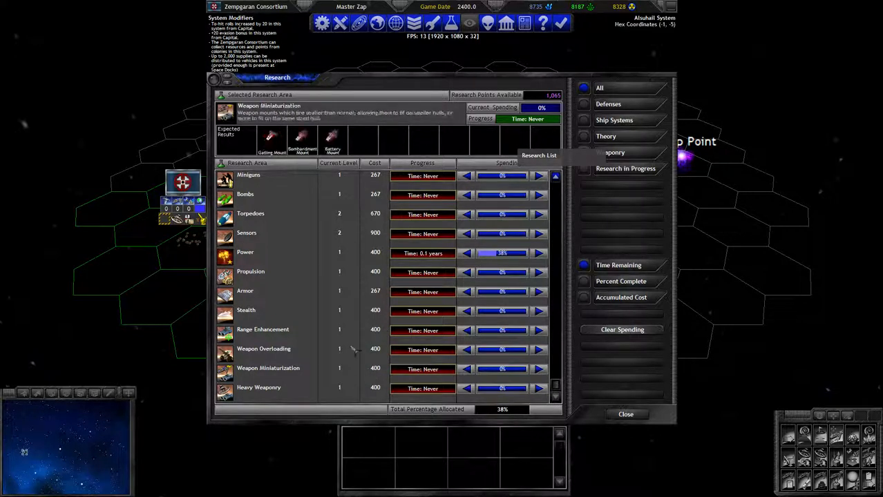
scroll(353, 350, up, 3)
scroll(356, 345, up, 3)
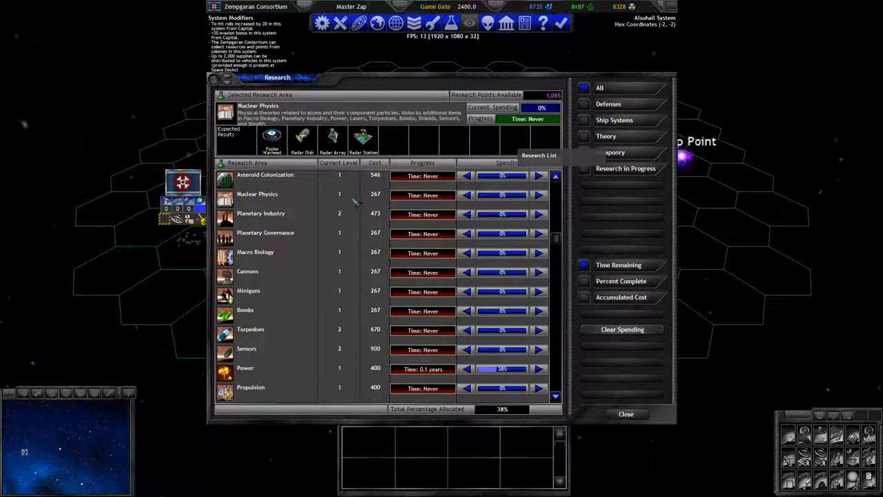
Allocate 26% of research spending to Nuclear Physics
click(538, 195)
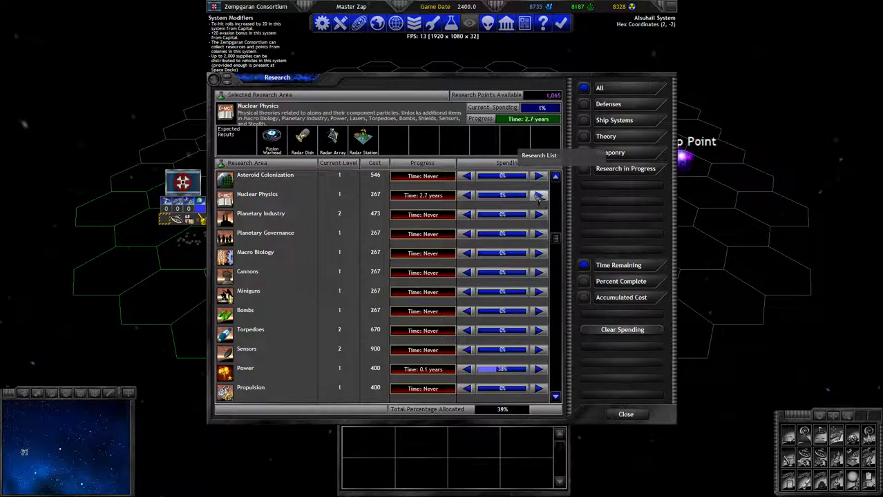
drag(483, 195, 525, 196)
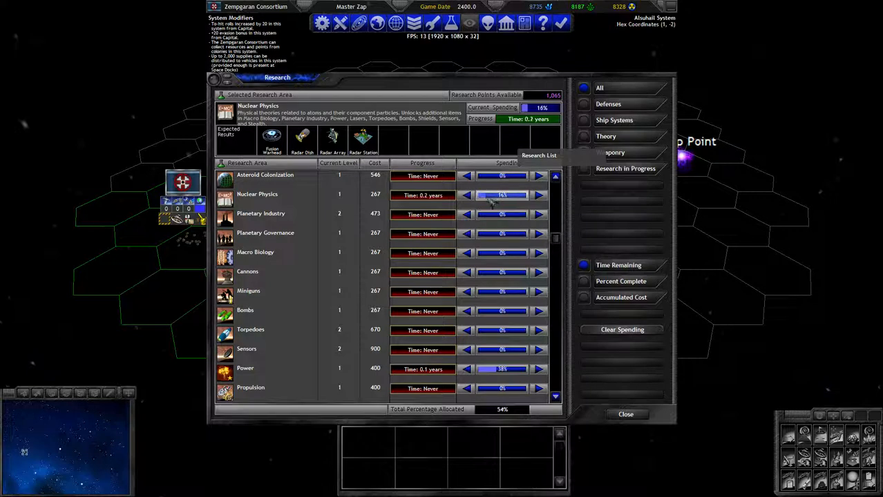
click(538, 195)
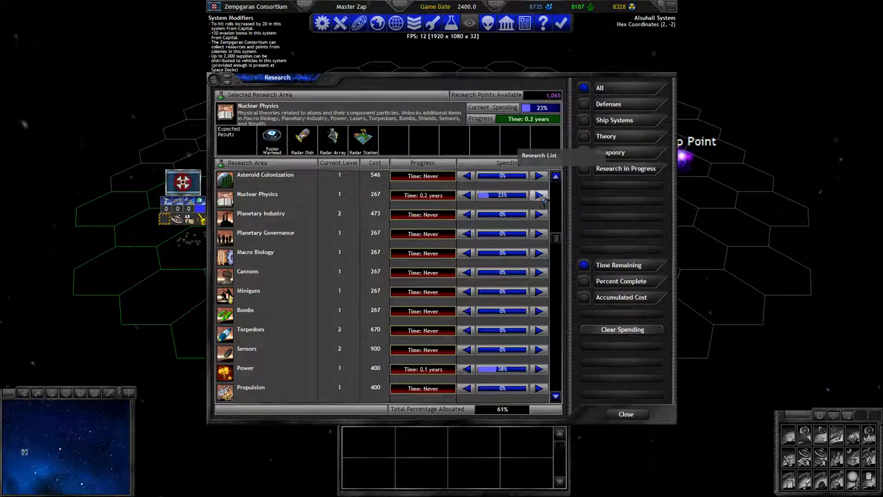
click(538, 195)
click(539, 196)
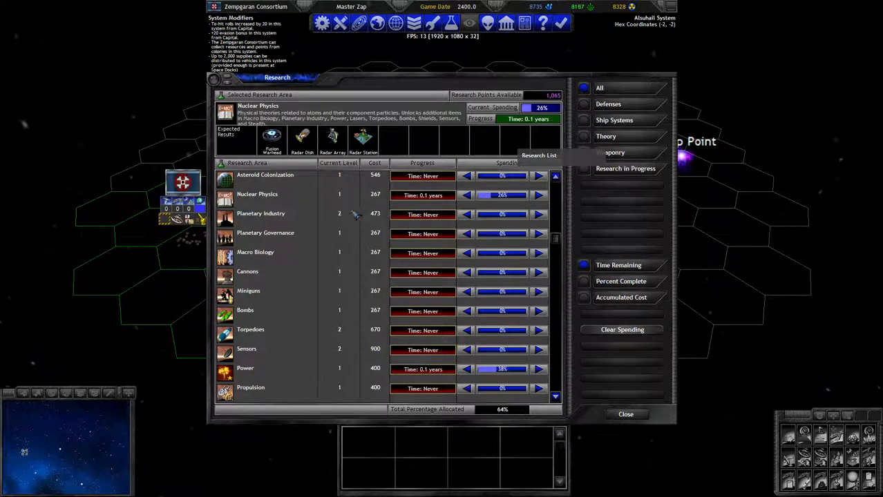
scroll(359, 207, down, 2)
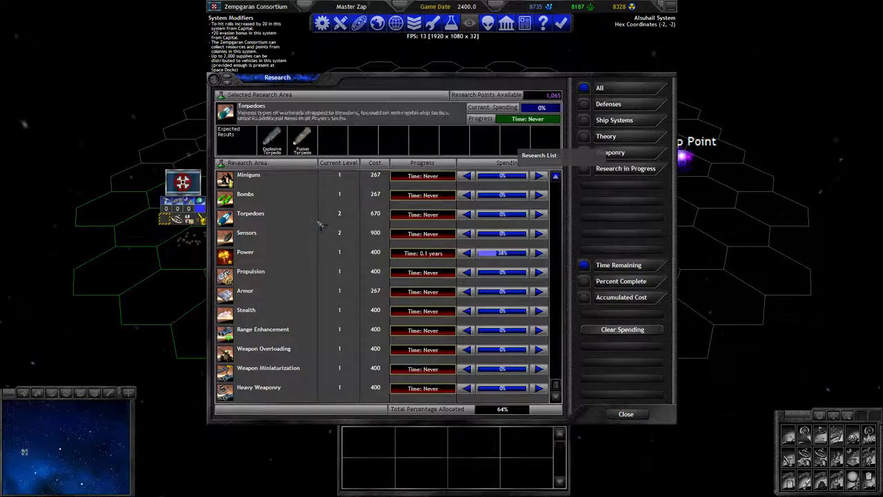
scroll(321, 228, up, 3)
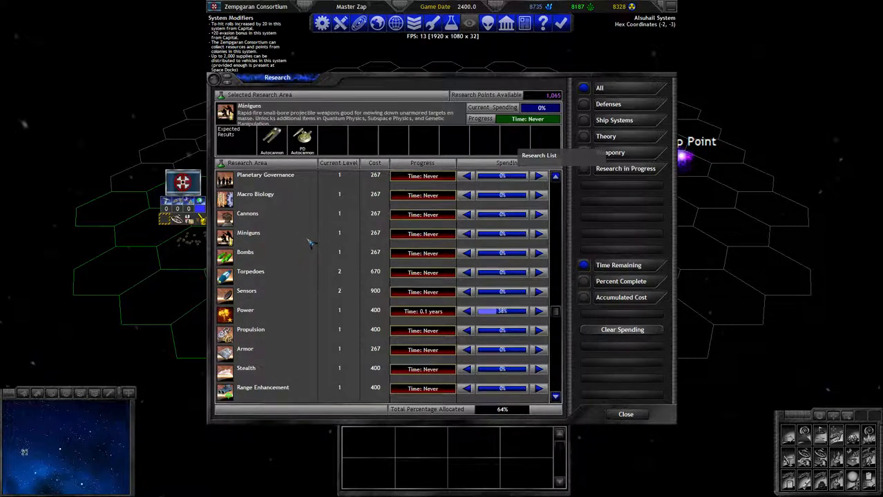
scroll(311, 239, up, 3)
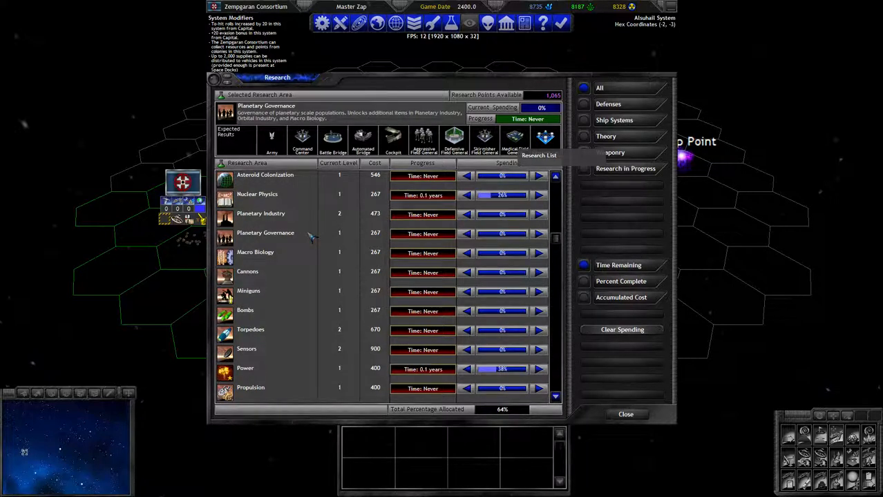
scroll(311, 234, up, 2)
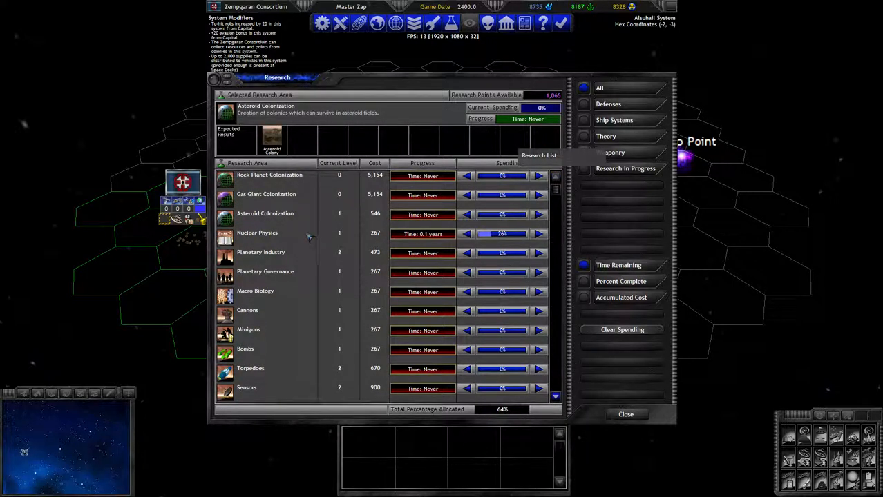
Review the details of Nuclear Physics and Planetary Industry research areas
click(309, 235)
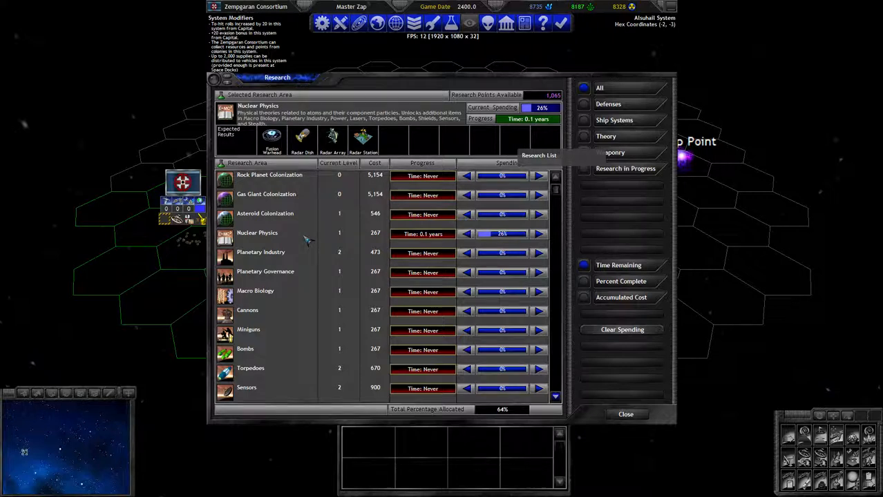
click(308, 247)
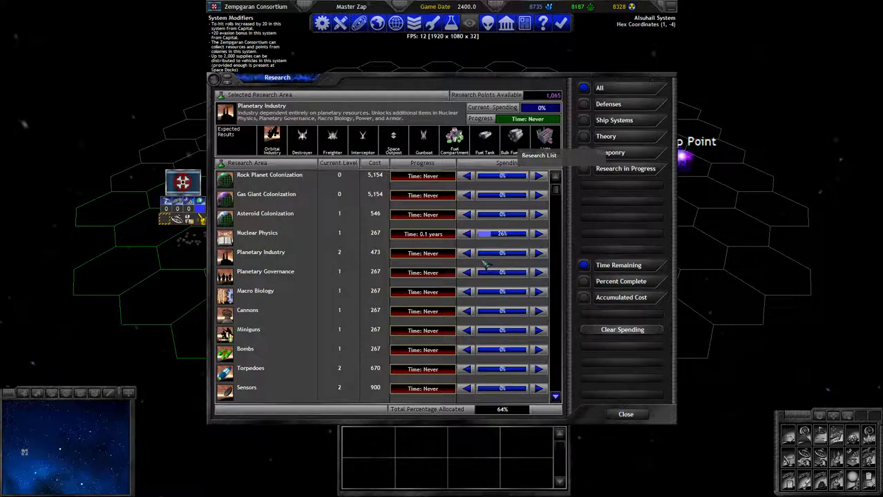
Give Planetary Industry 36% to reach 100% allocation, check research in progress, and close Research
click(538, 252)
drag(484, 253, 539, 255)
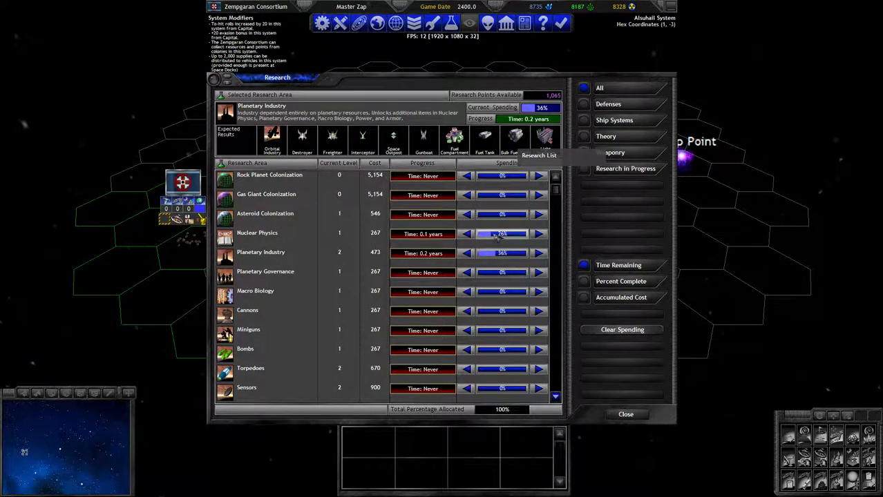
click(607, 171)
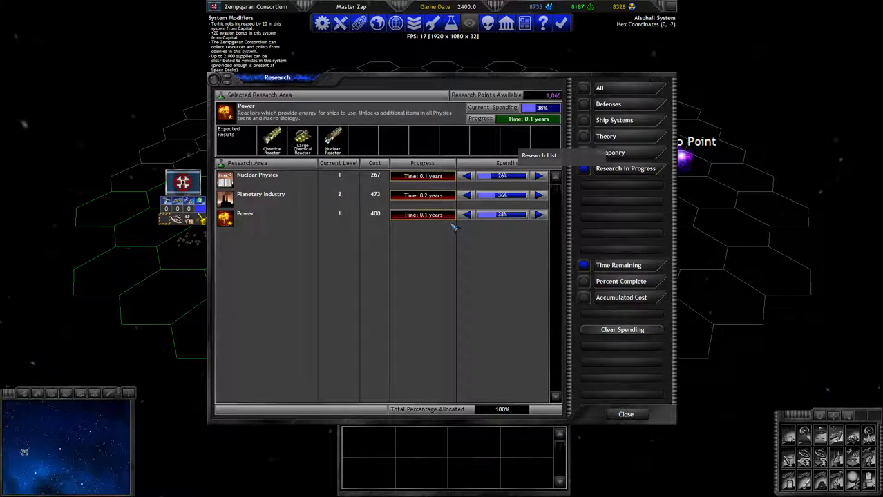
click(625, 415)
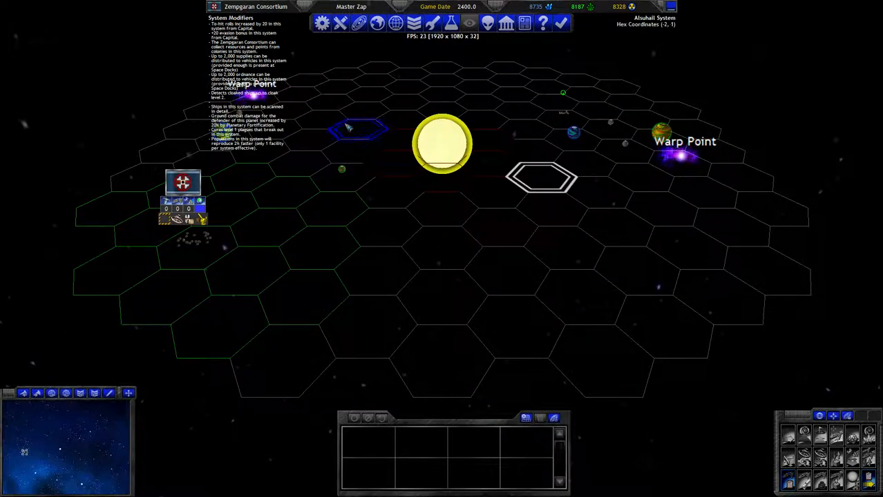
View homeworld Alsuhail VI's facilities list and read a Metropolis facility report
click(200, 245)
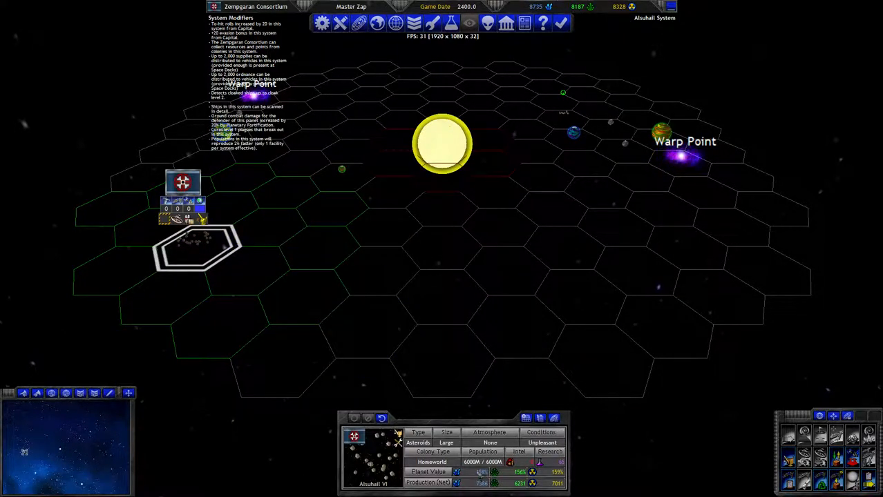
double_click(478, 461)
click(459, 170)
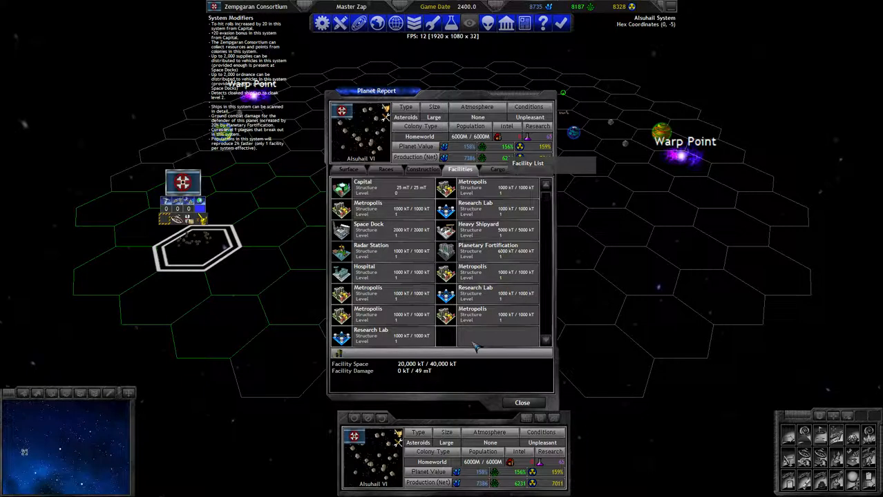
double_click(478, 317)
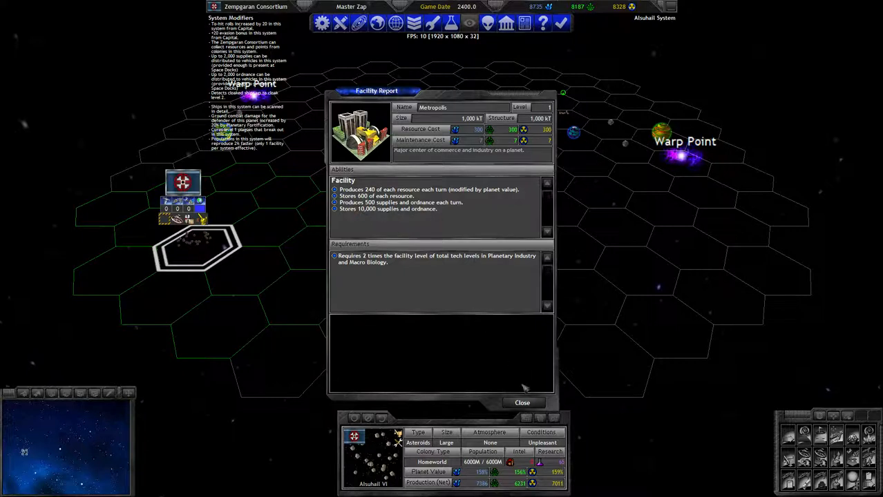
click(525, 402)
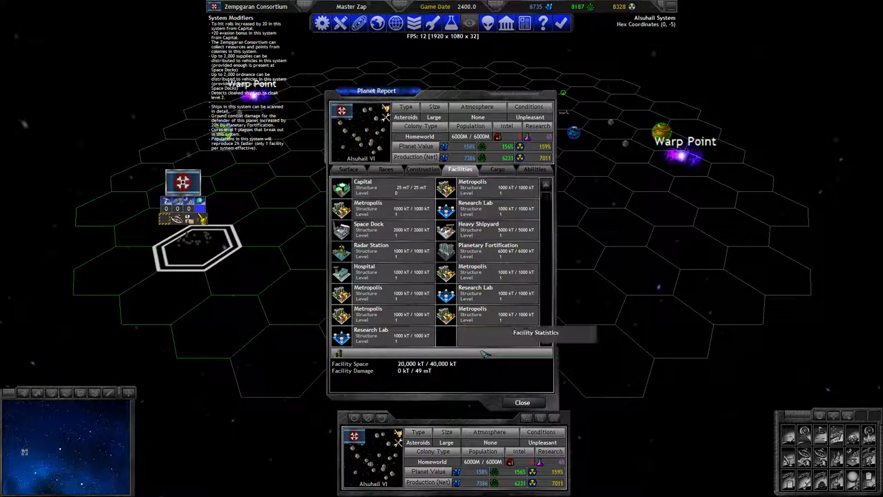
Read the Capital's facility report twice and return to the facilities list
double_click(376, 193)
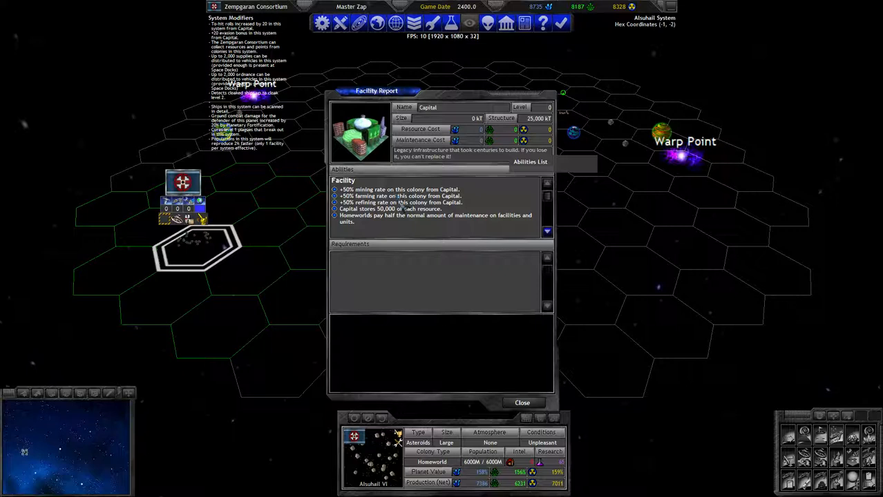
scroll(400, 197, down, 2)
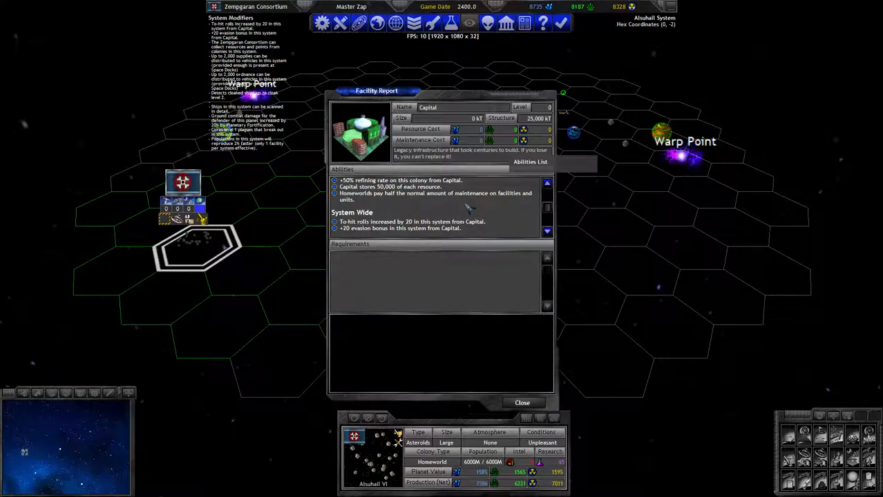
scroll(469, 207, down, 2)
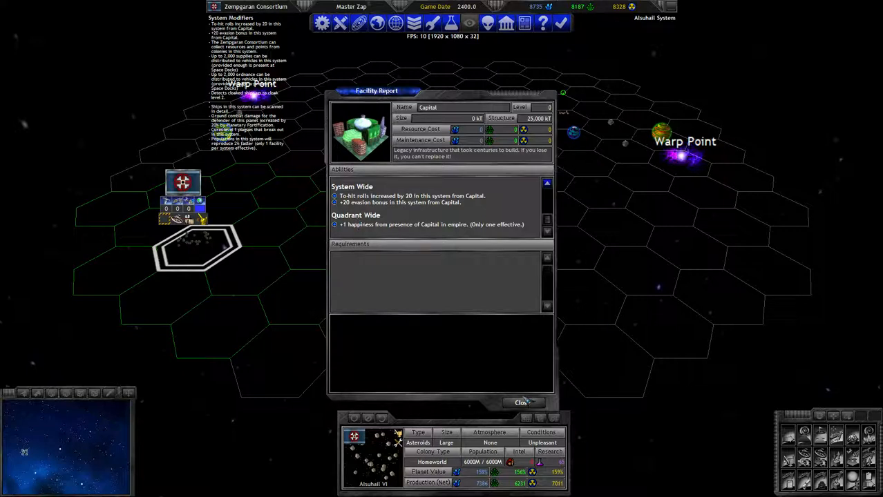
click(526, 400)
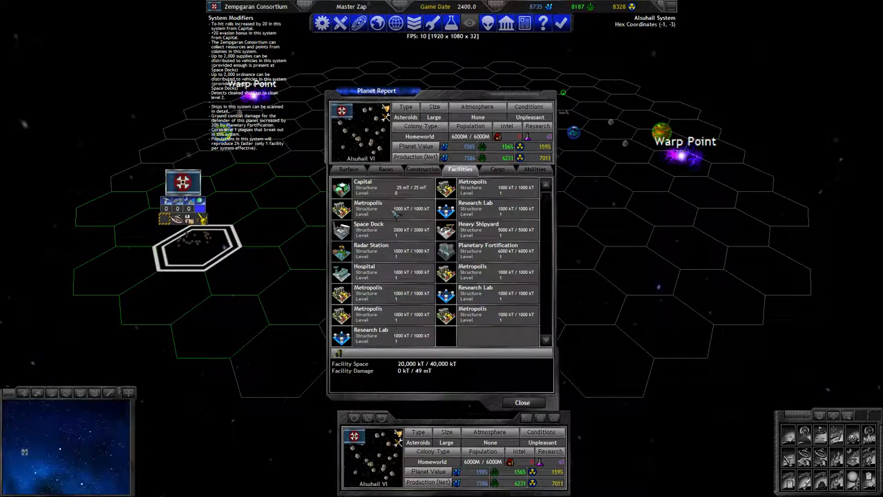
double_click(390, 193)
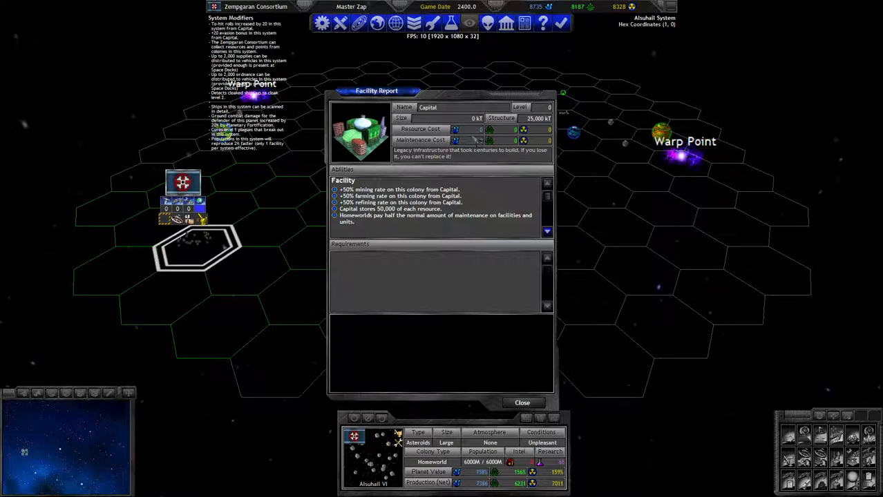
click(536, 403)
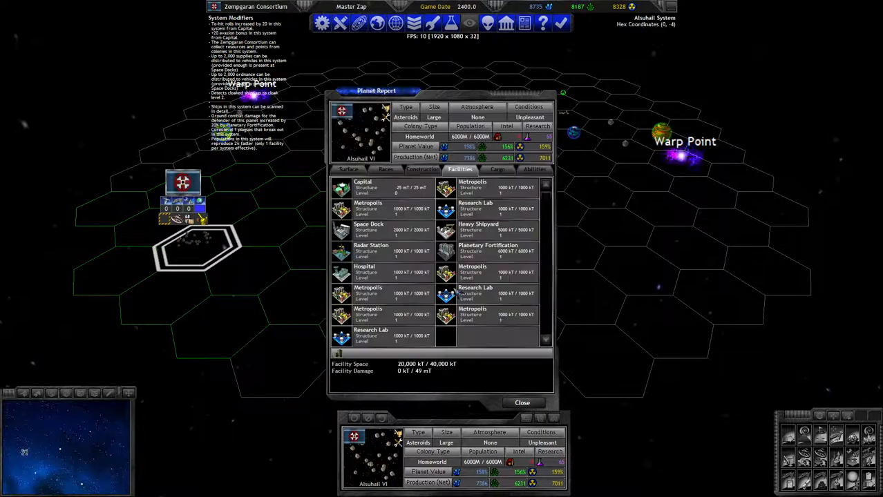
Read the facility reports for the Radar Station, Hospital and Research Lab
double_click(416, 253)
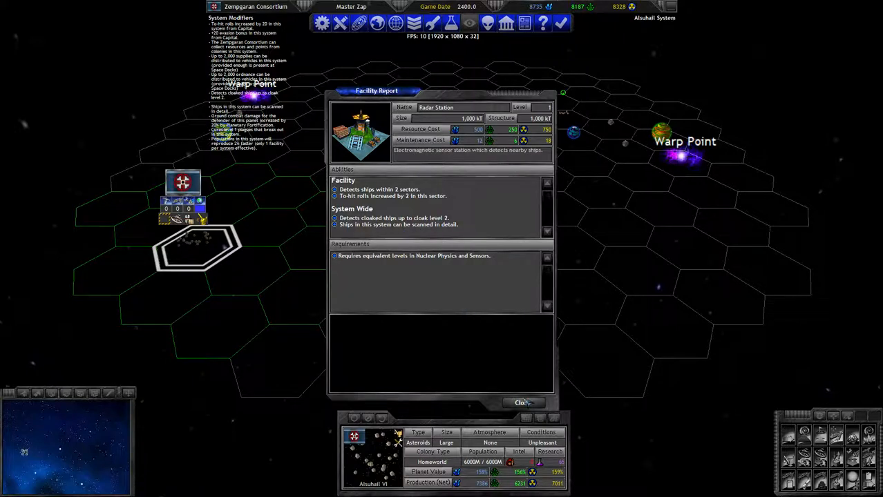
click(522, 403)
click(364, 272)
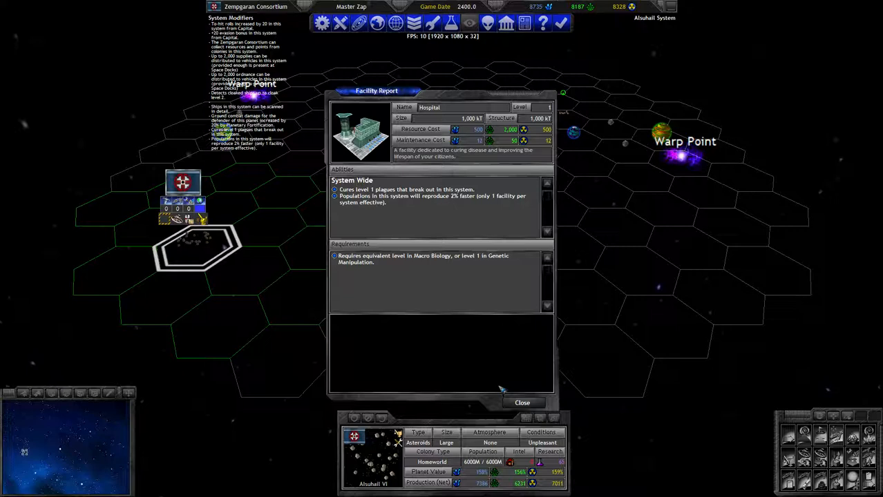
click(522, 403)
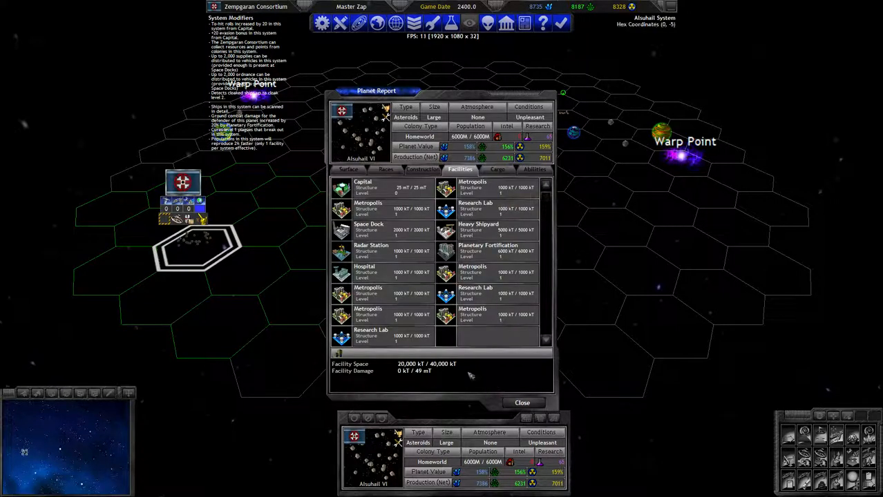
click(418, 345)
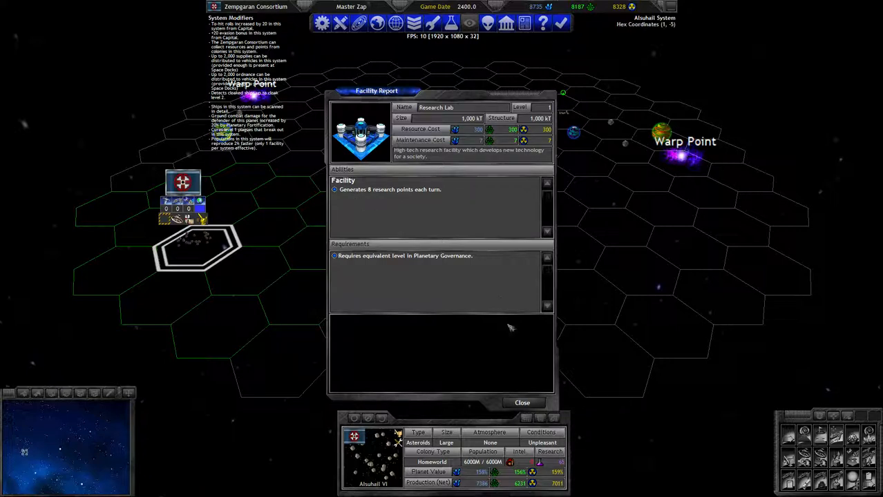
click(522, 402)
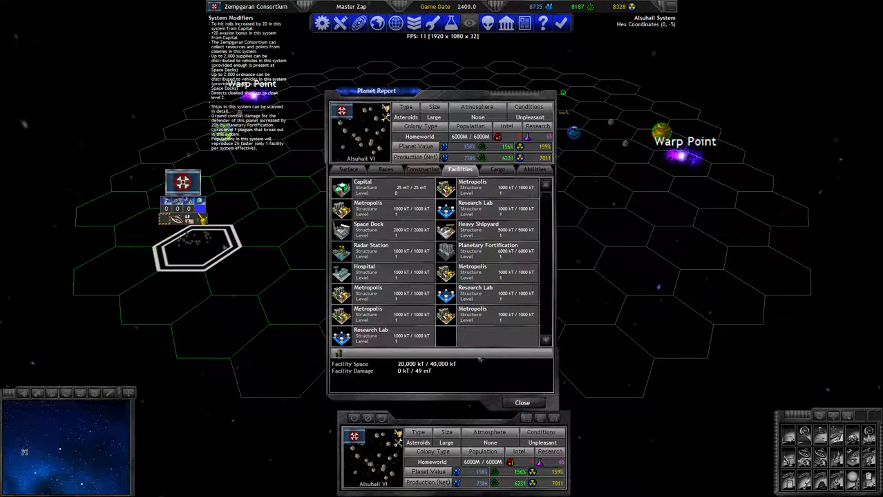
Read the Planetary Fortification, Space Dock and Heavy Shipyard reports, then close the Planet Report
click(491, 250)
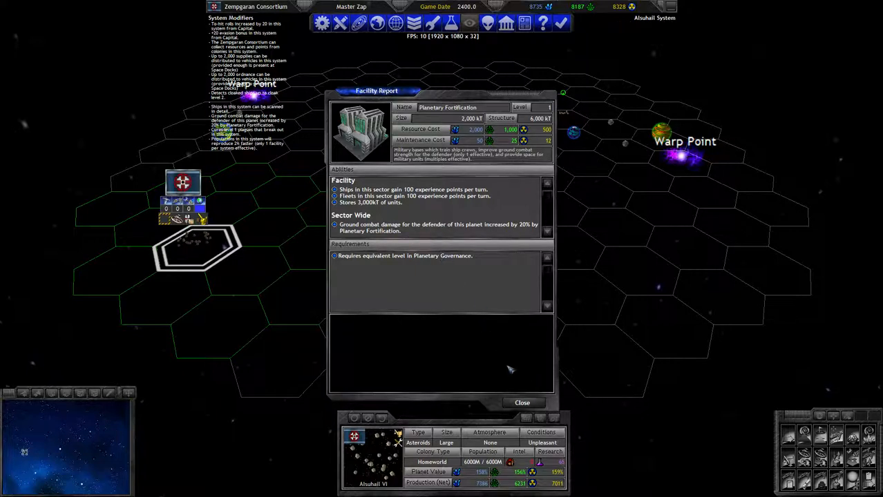
click(516, 402)
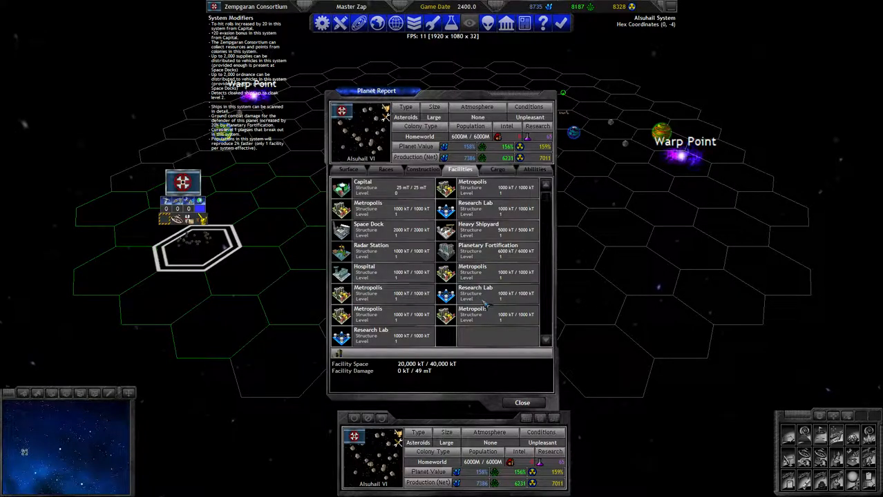
click(384, 235)
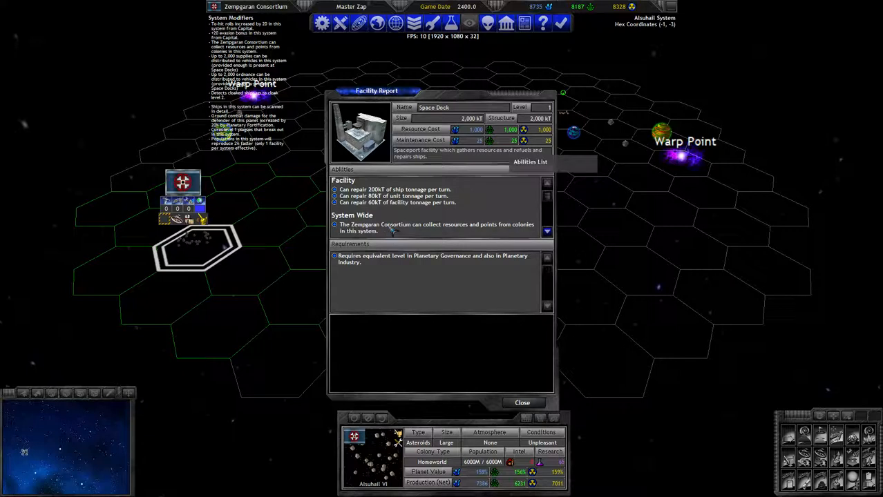
scroll(393, 232, down, 2)
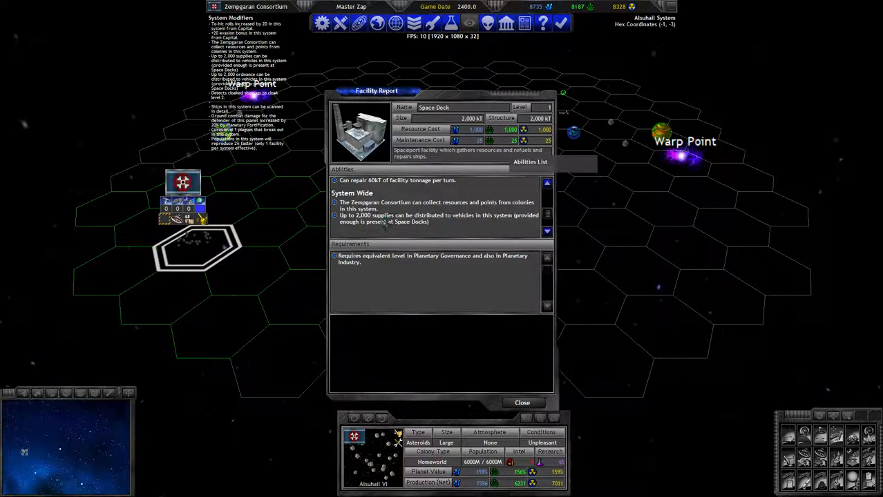
scroll(385, 225, down, 1)
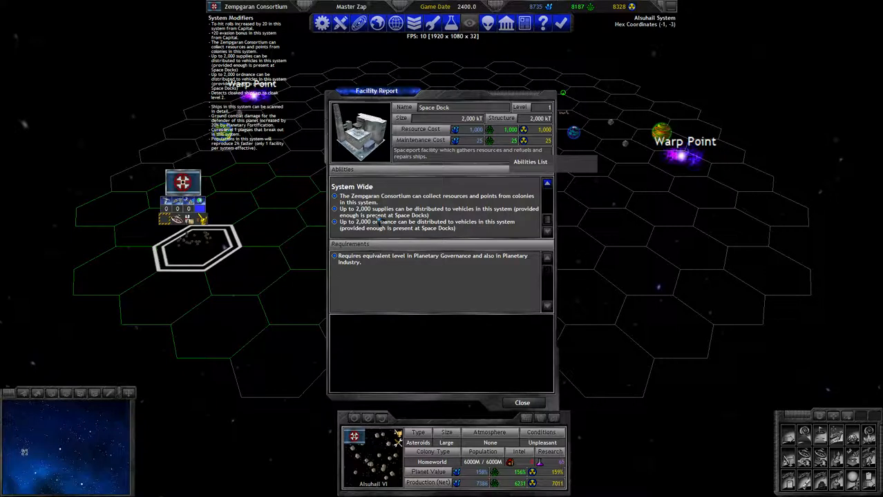
scroll(378, 221, up, 2)
scroll(392, 220, up, 1)
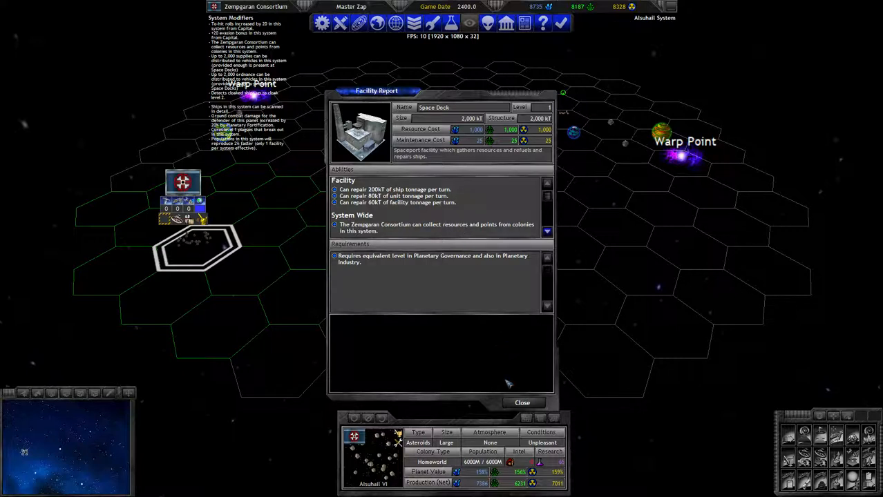
click(522, 402)
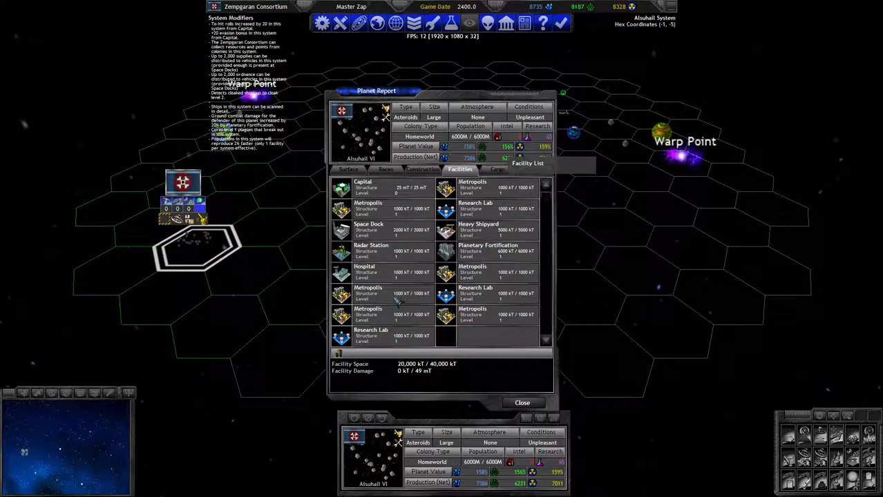
double_click(459, 228)
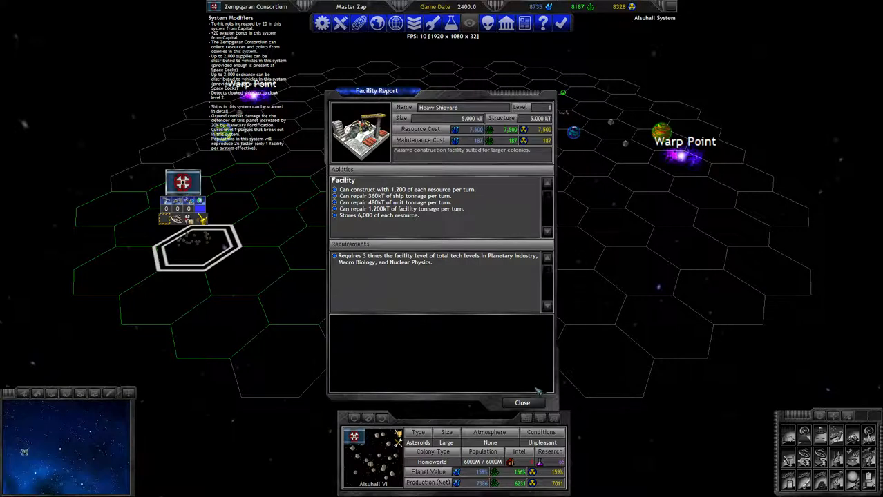
click(522, 402)
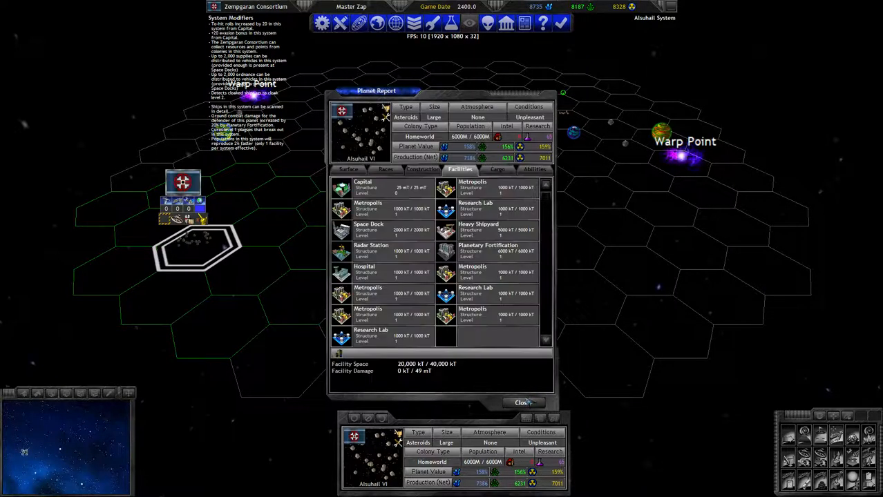
click(522, 402)
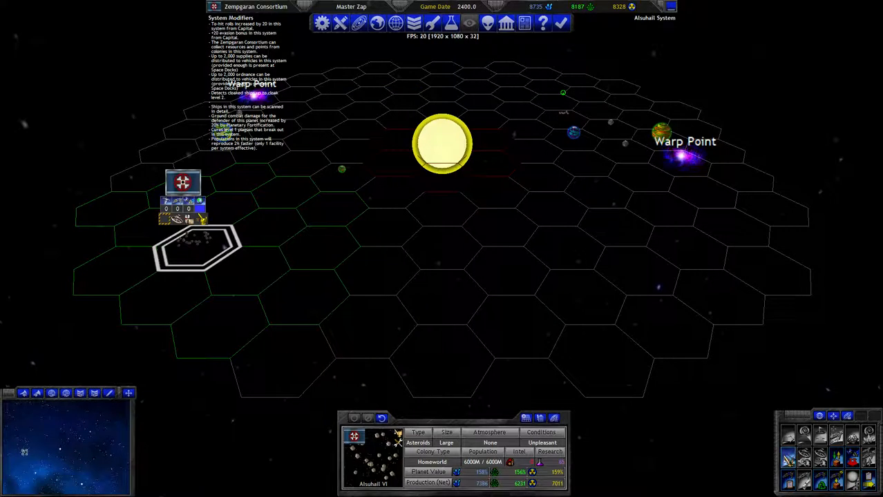
In Alsuhail VI's construction queue, review the Light and Heavy Shipyard facility reports
key(q)
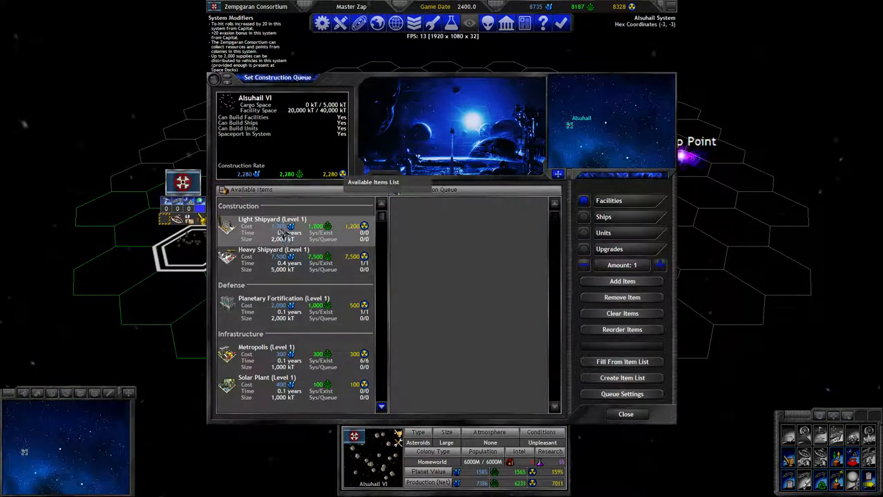
right_click(285, 238)
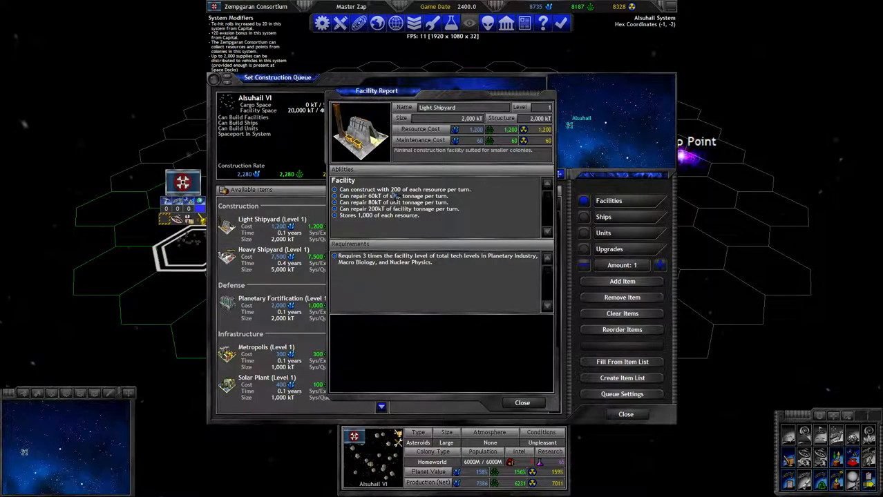
click(522, 402)
right_click(273, 259)
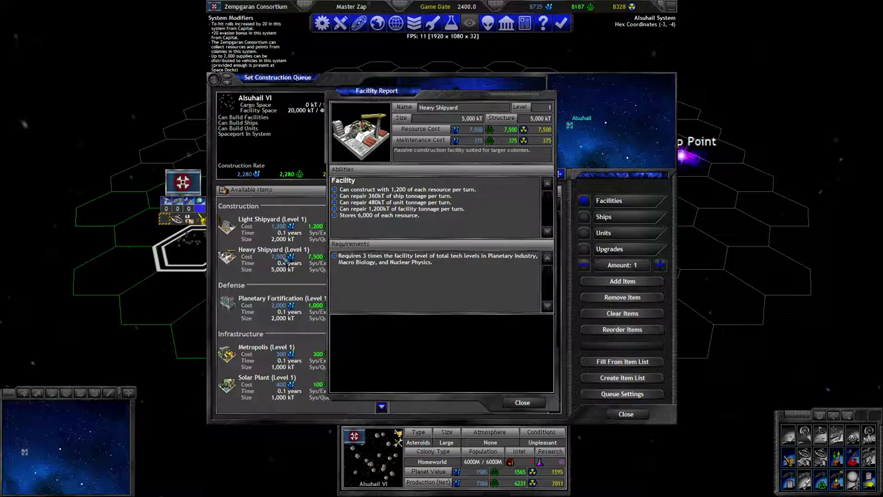
click(522, 403)
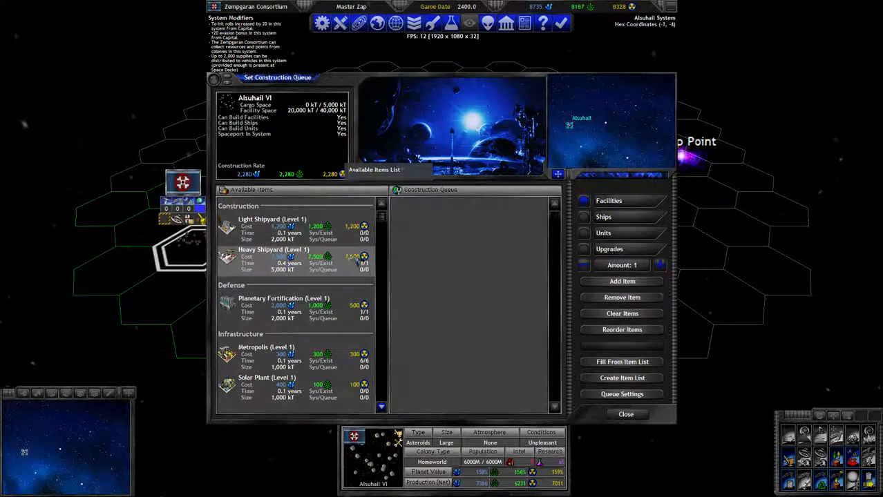
right_click(329, 228)
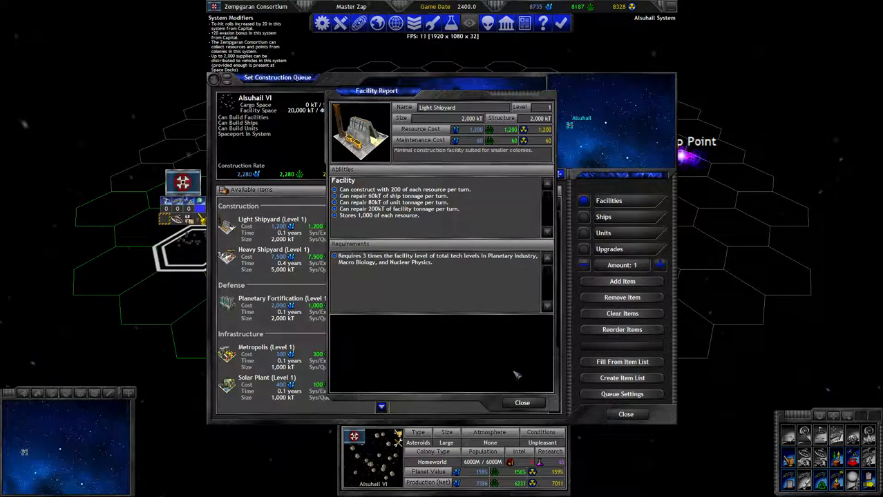
click(523, 403)
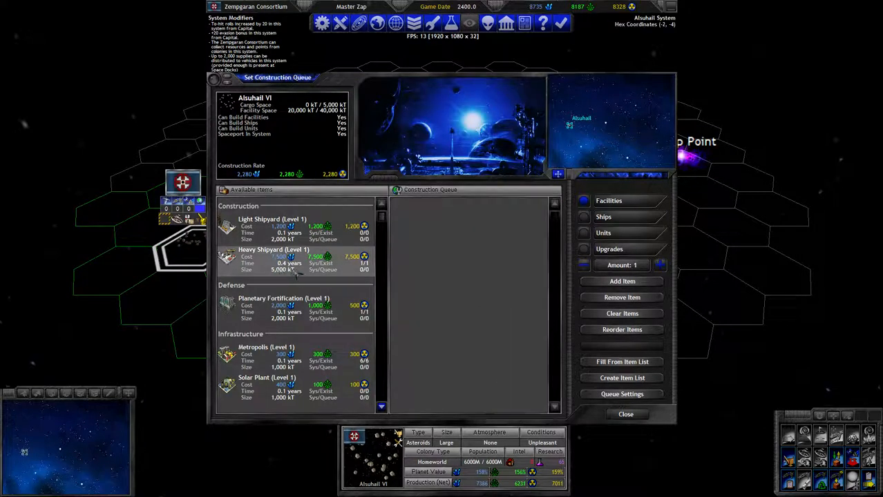
scroll(320, 264, down, 3)
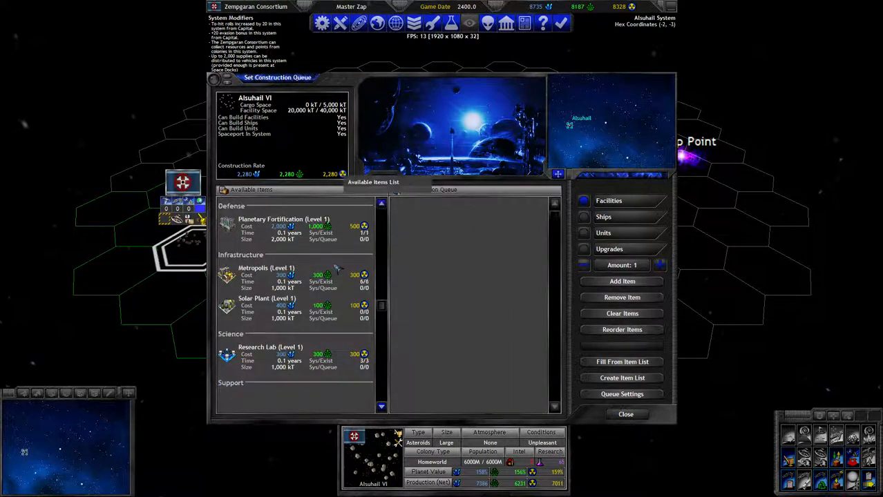
scroll(336, 268, down, 3)
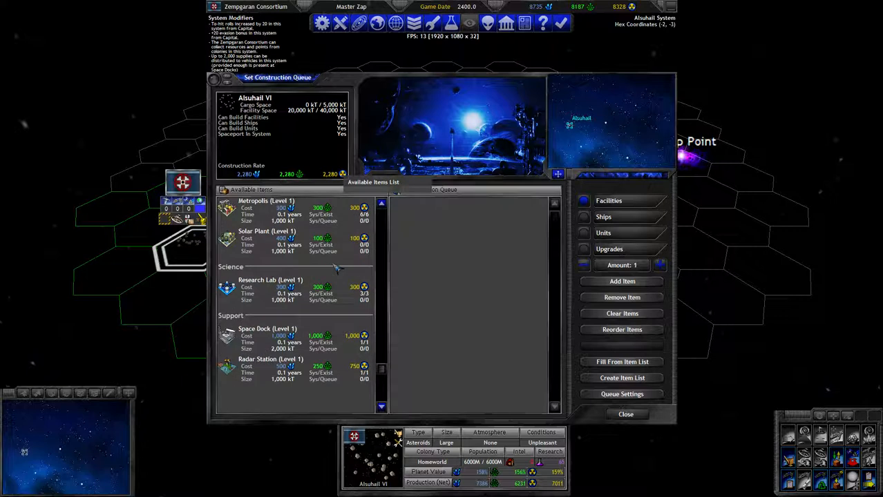
scroll(336, 268, down, 1)
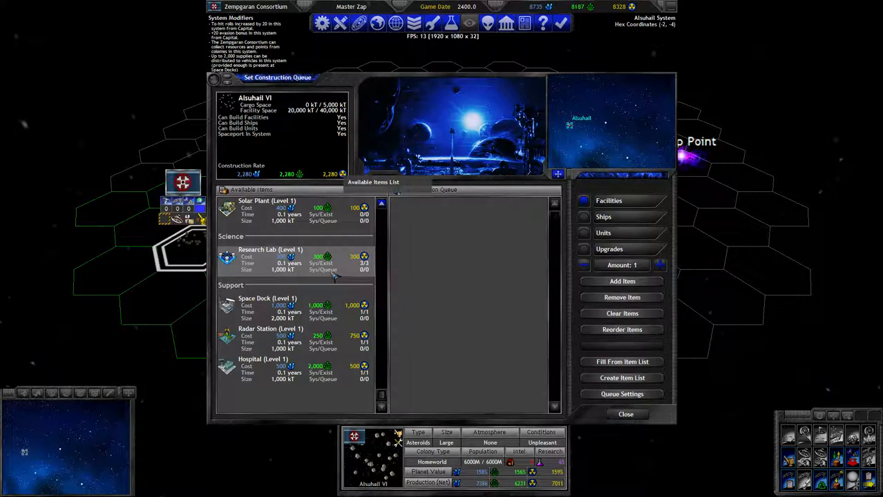
scroll(321, 279, up, 4)
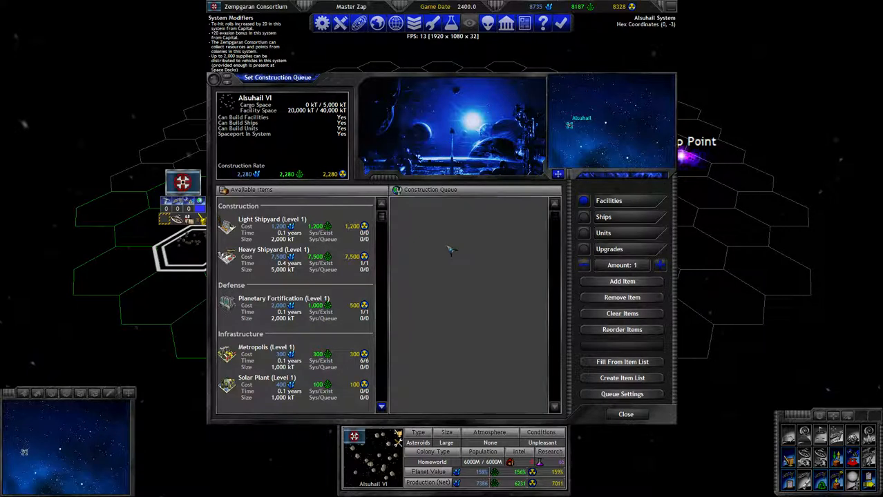
click(593, 220)
click(587, 202)
scroll(347, 268, down, 5)
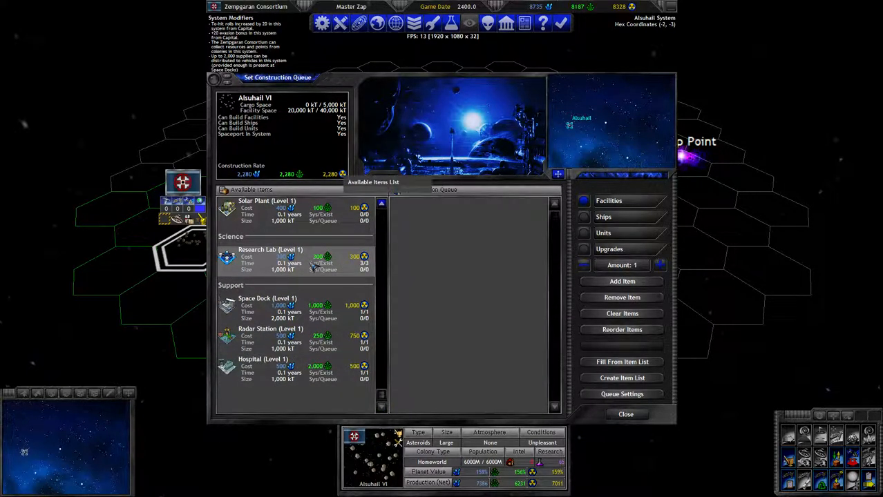
double_click(319, 256)
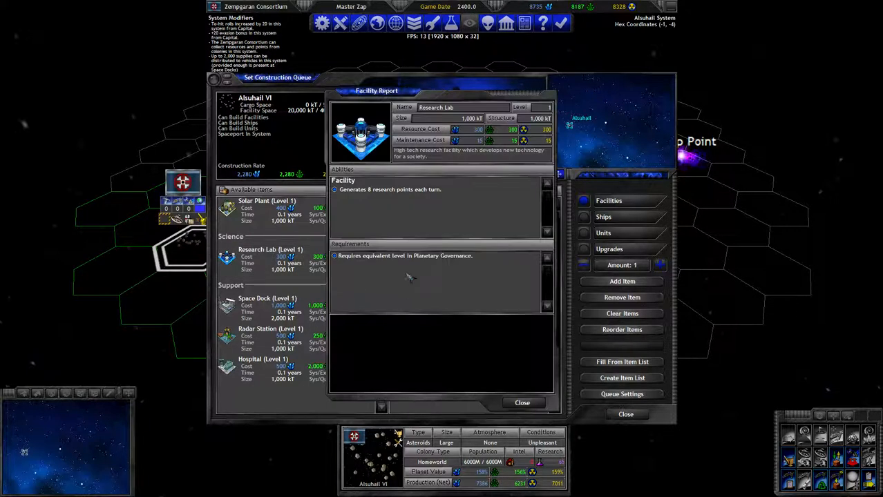
click(523, 403)
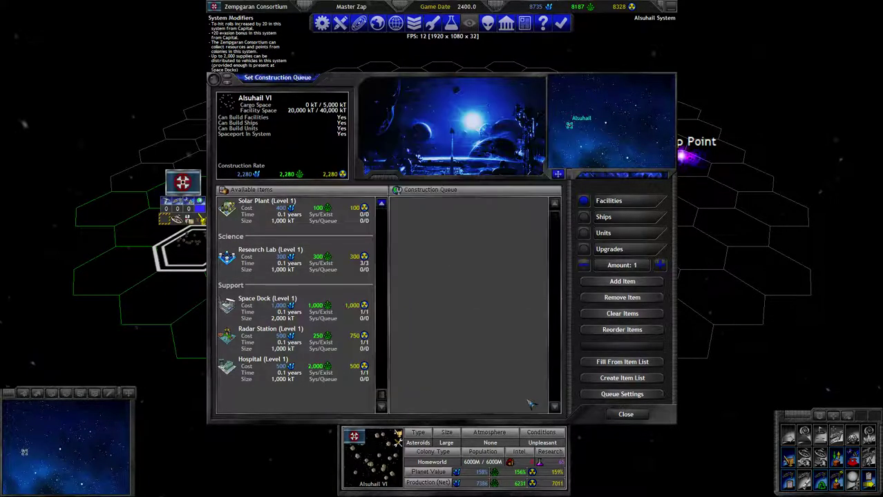
double_click(359, 338)
click(460, 170)
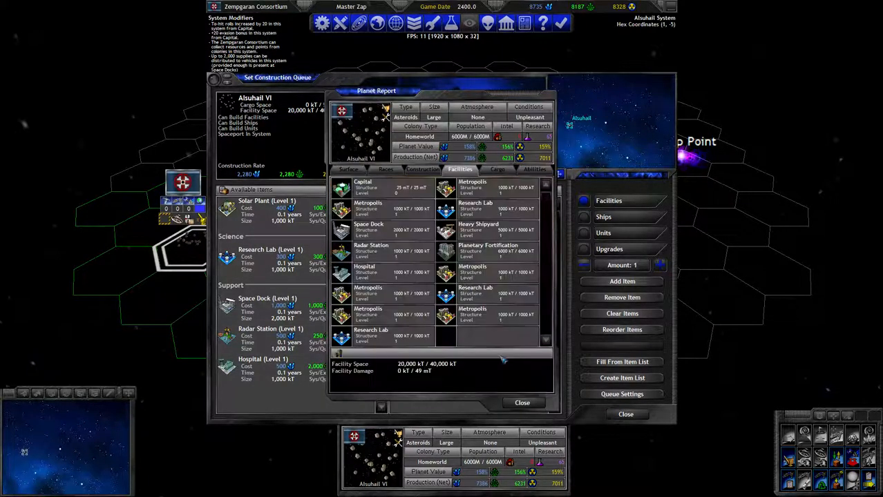
click(522, 402)
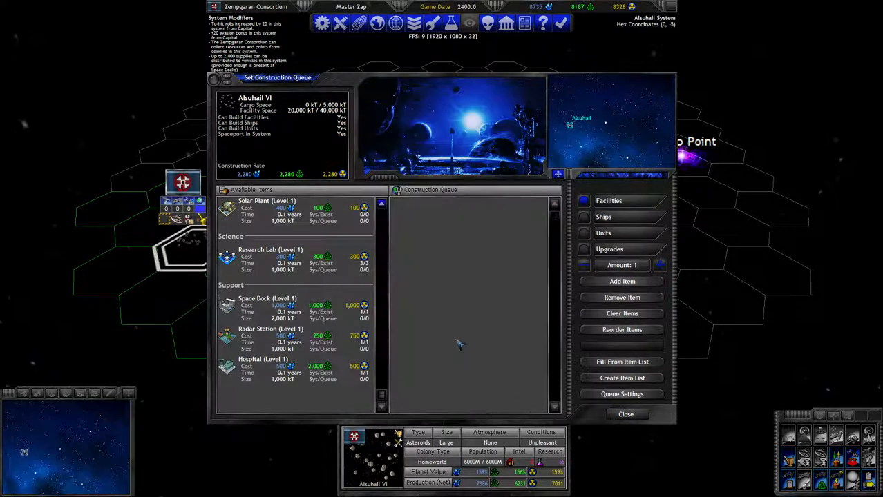
scroll(325, 321, up, 2)
scroll(325, 322, up, 3)
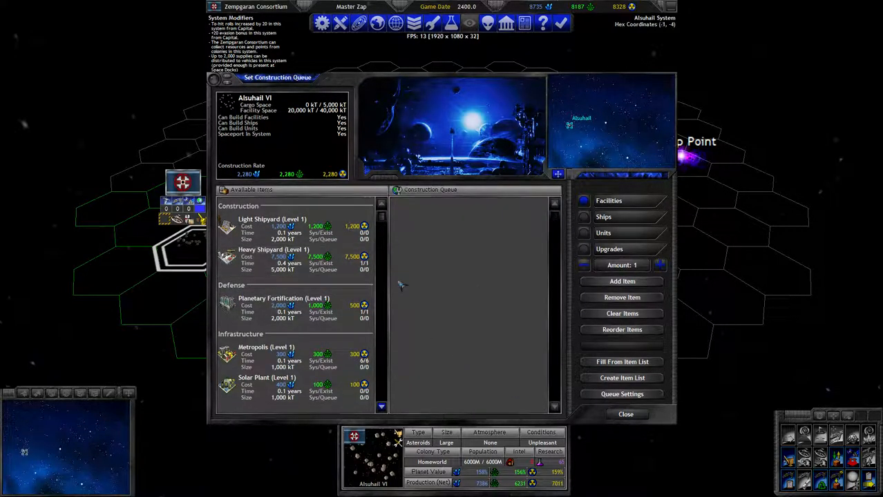
scroll(325, 297, down, 2)
scroll(311, 311, down, 3)
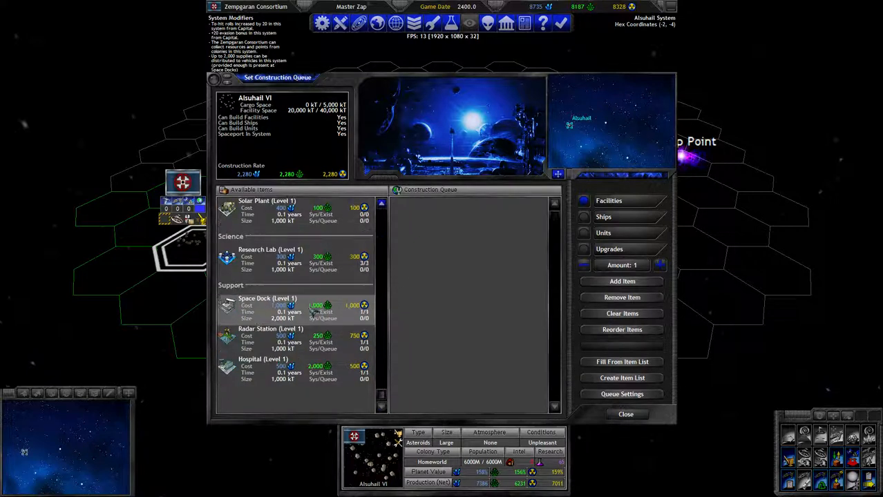
scroll(304, 314, up, 2)
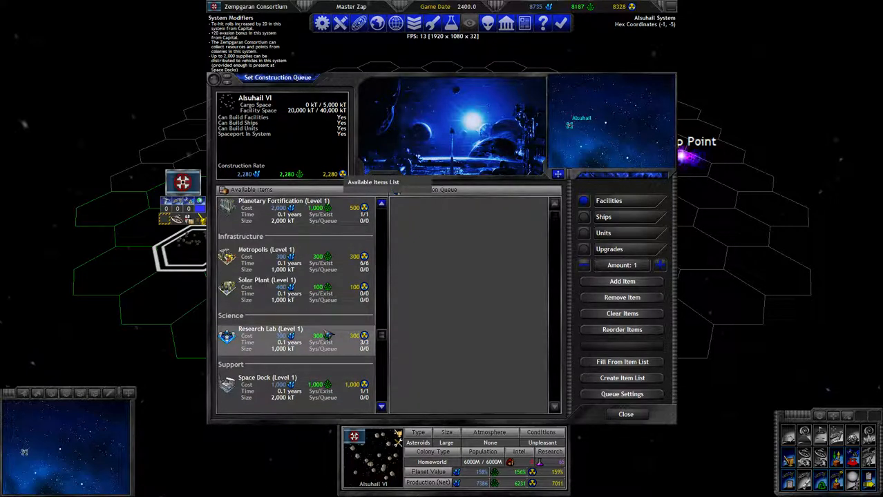
scroll(325, 331, up, 1)
right_click(330, 306)
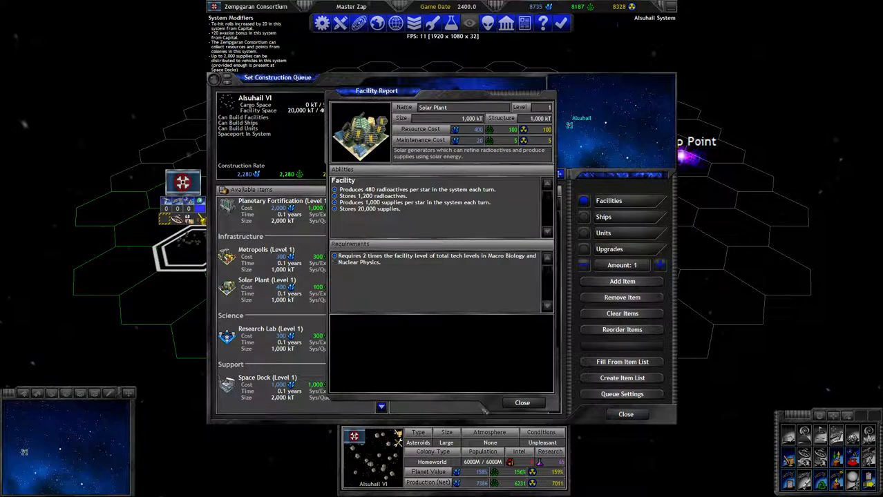
click(522, 403)
double_click(297, 257)
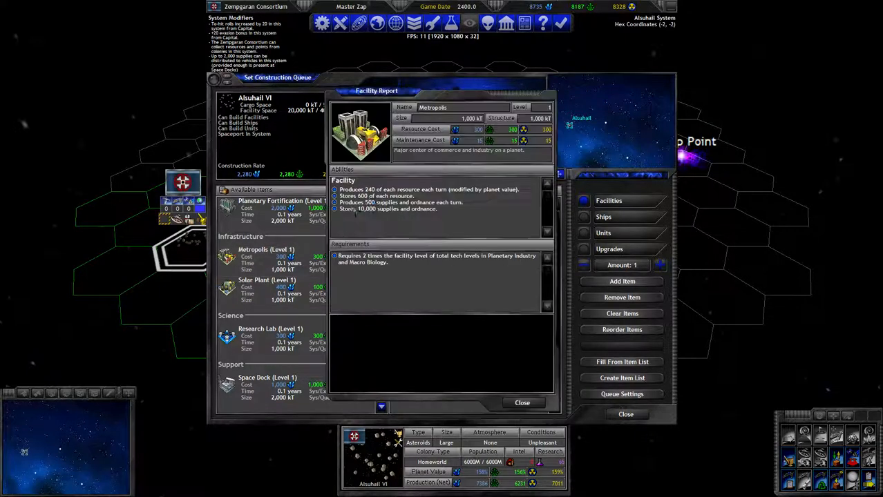
click(522, 403)
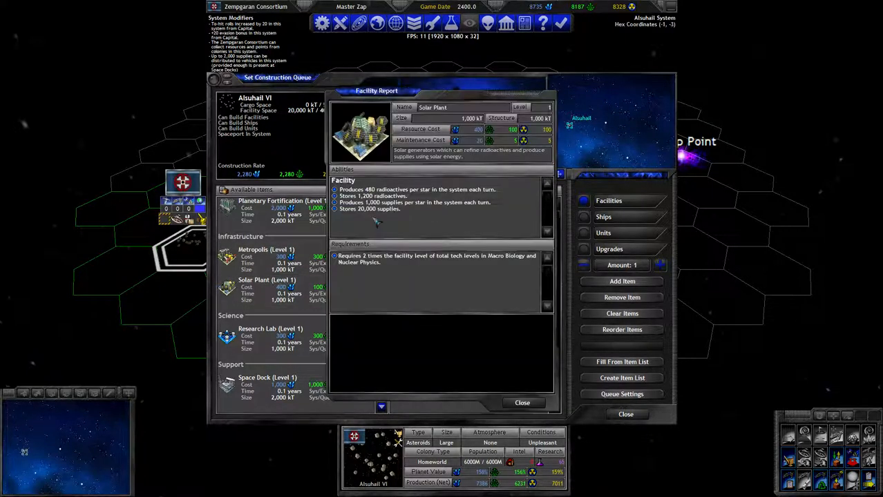
double_click(277, 288)
click(521, 402)
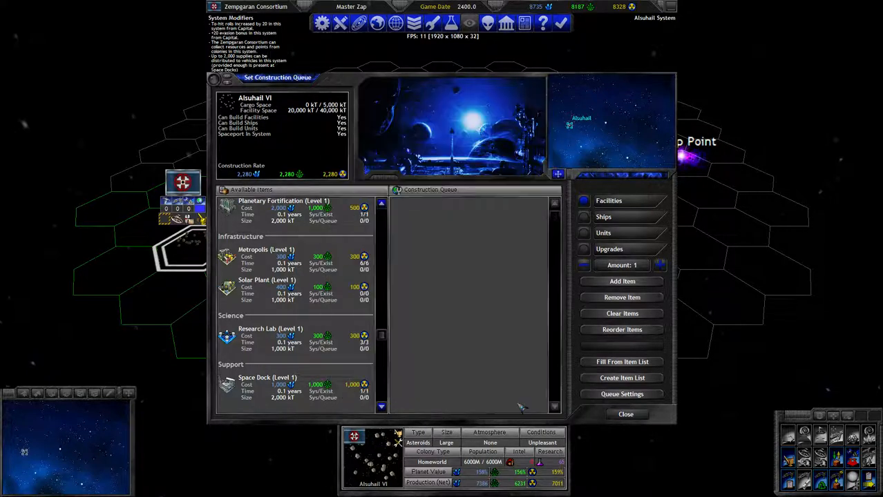
Close the construction queue and check what the Alsuhail III asteroid field has under construction
click(625, 415)
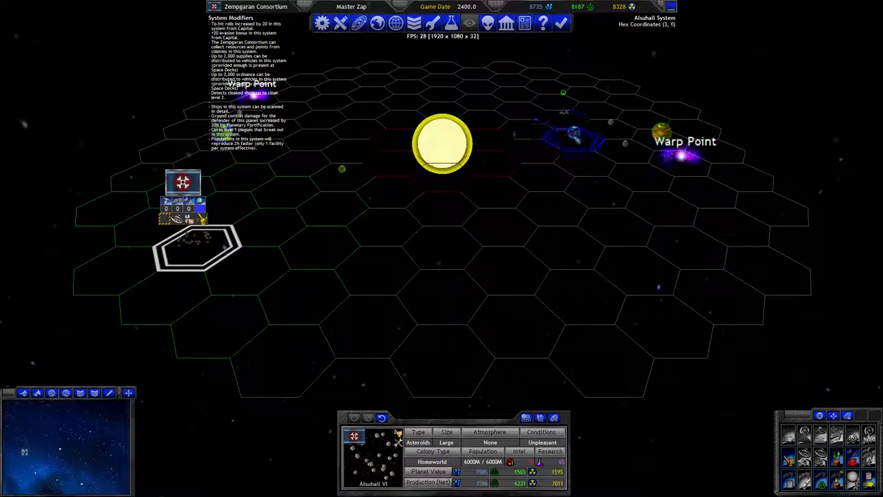
click(563, 123)
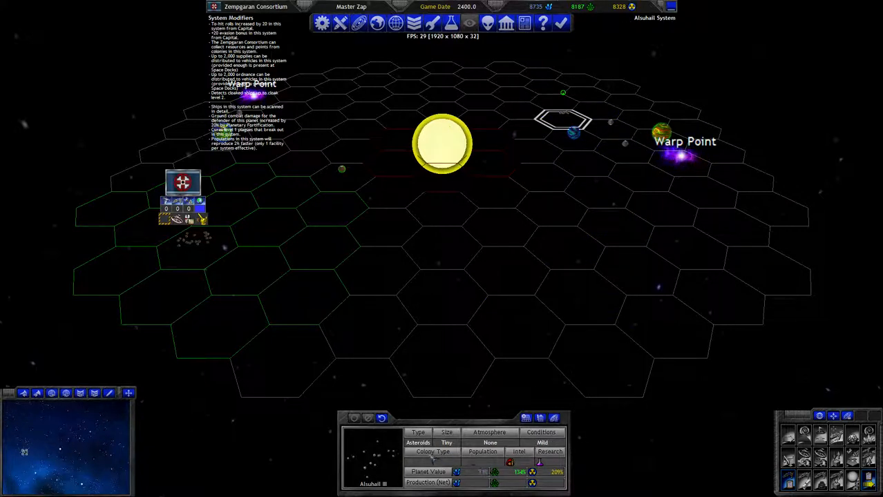
double_click(584, 291)
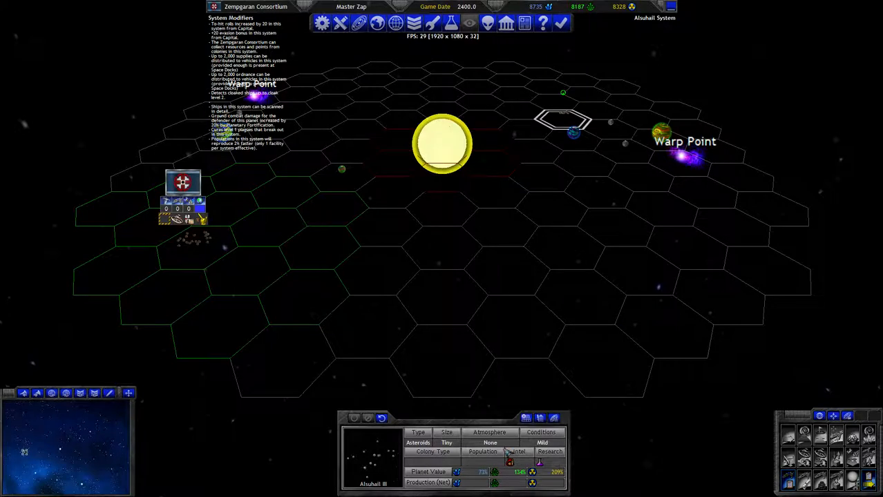
click(426, 169)
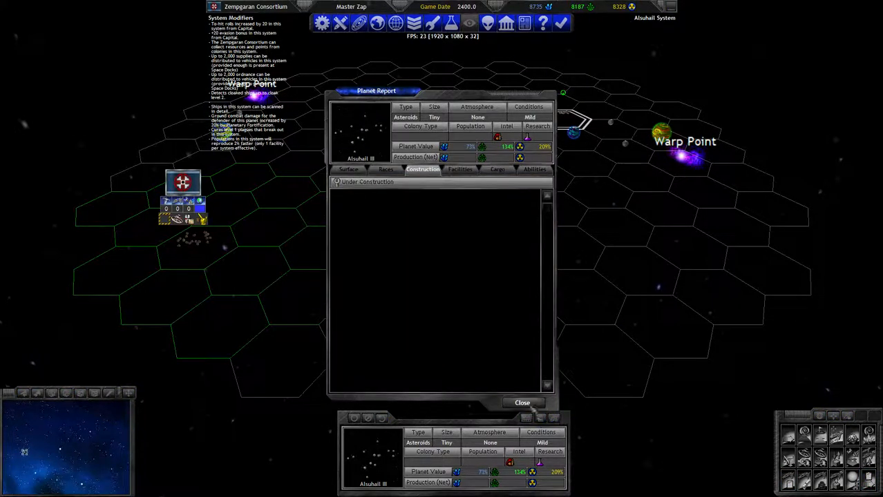
click(522, 403)
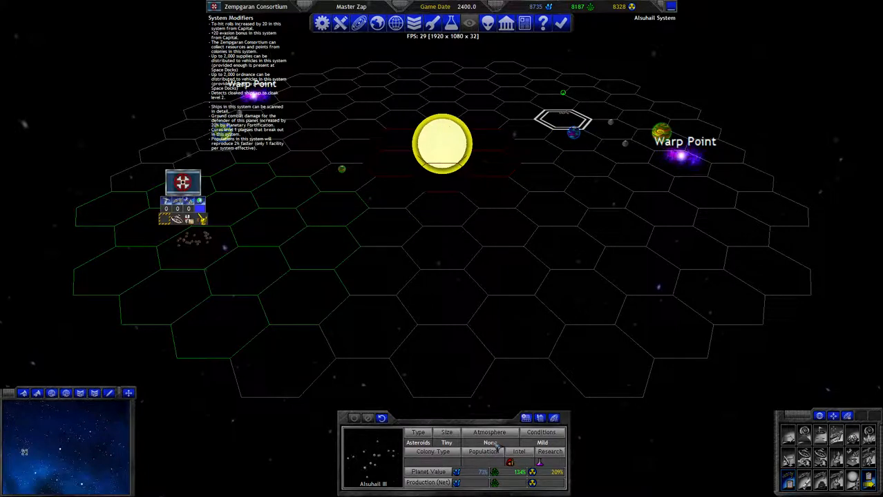
Browse the system's other planets and the galaxy map, then bring up the Designs screen with F9
click(197, 241)
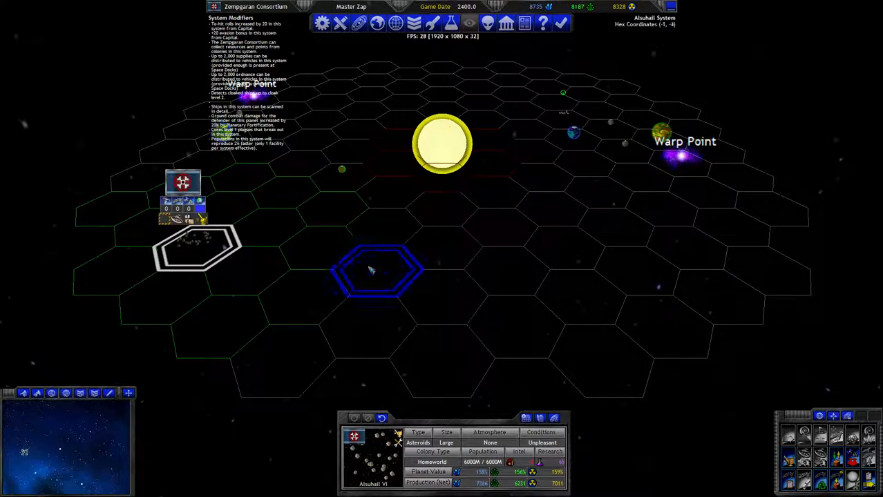
click(257, 110)
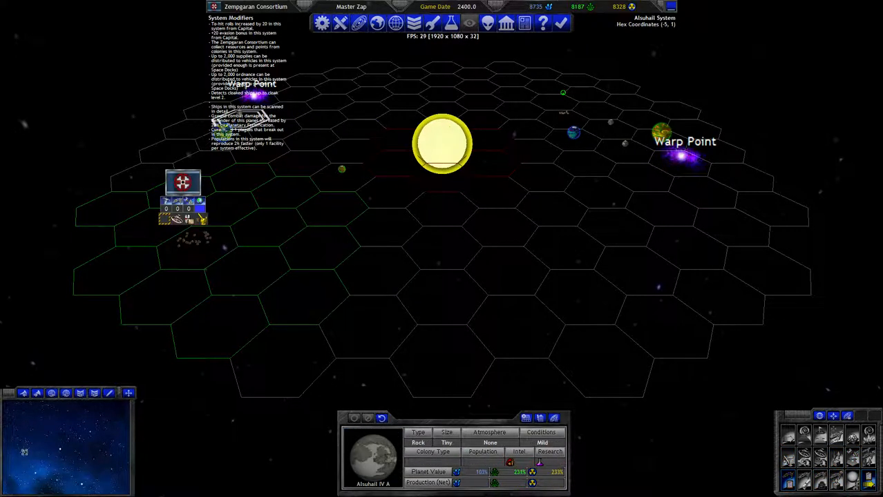
click(228, 131)
click(573, 132)
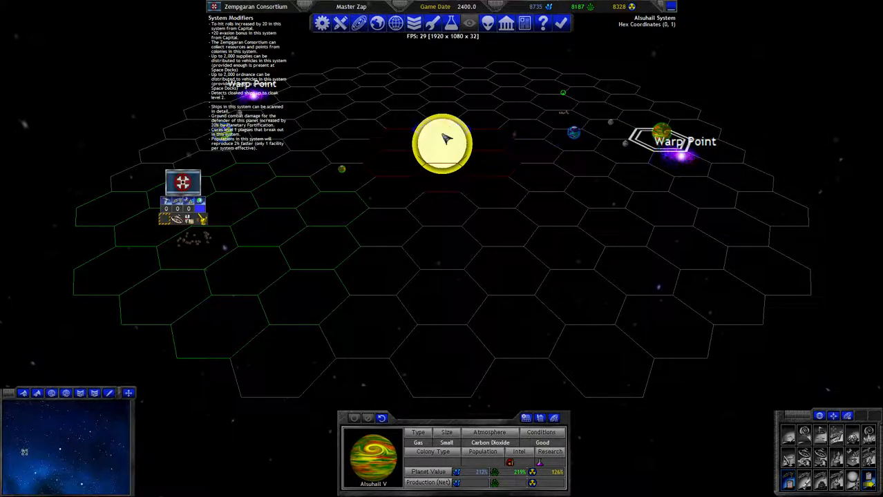
click(128, 393)
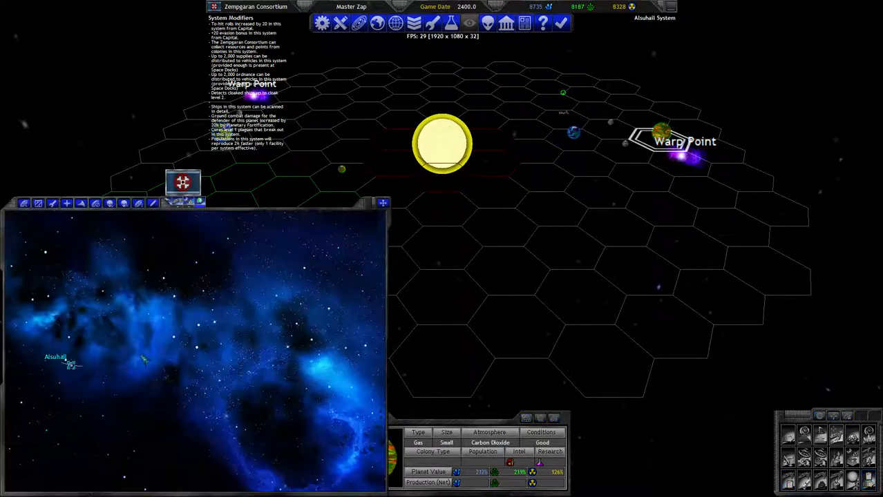
click(382, 202)
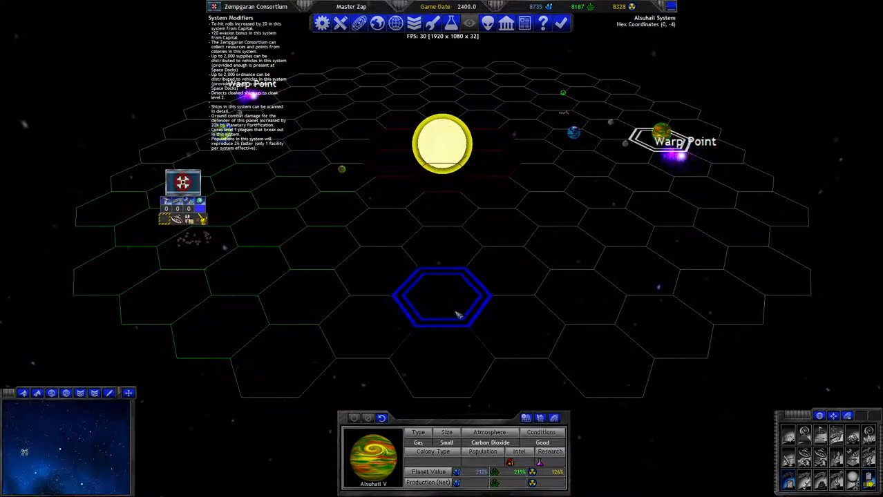
click(490, 275)
key(F9)
click(621, 233)
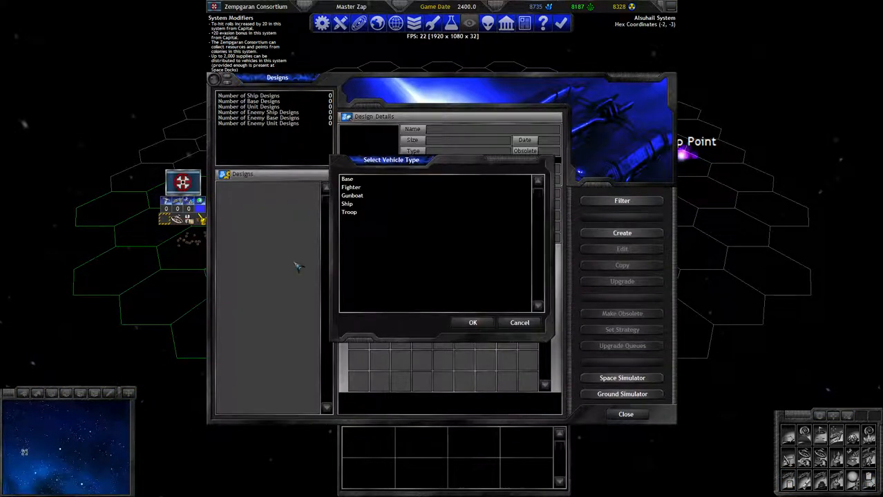
click(347, 204)
click(472, 322)
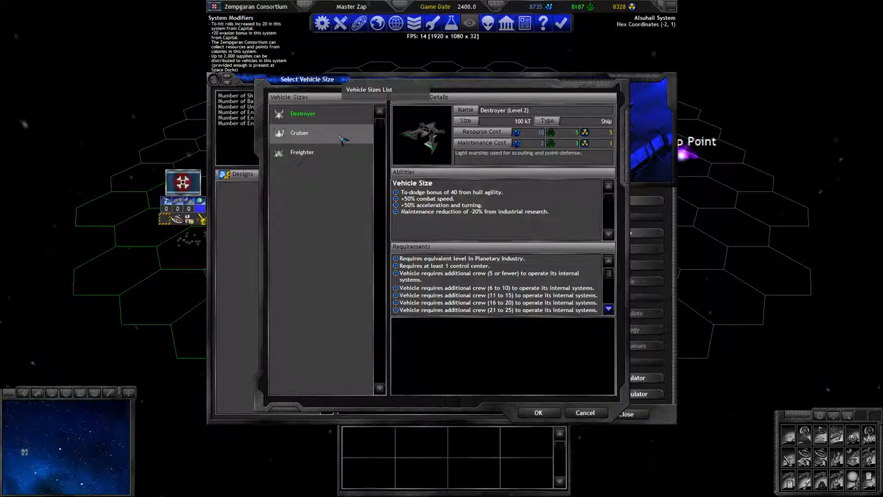
click(341, 140)
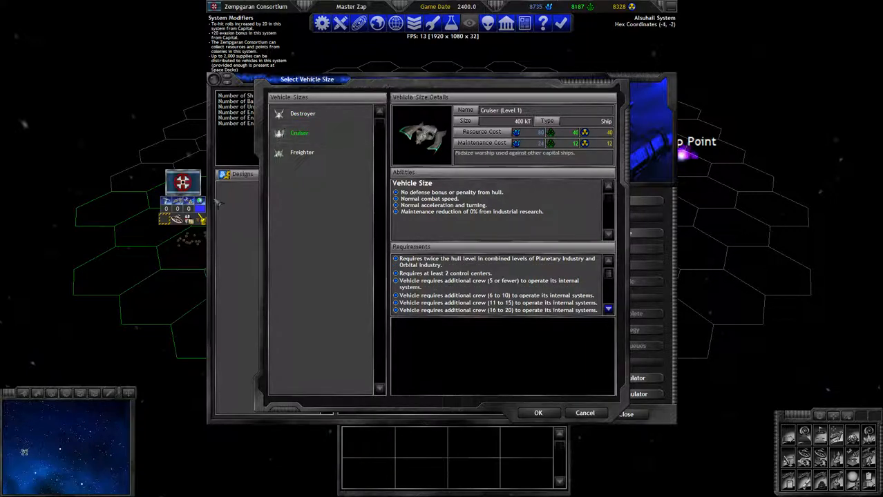
click(301, 153)
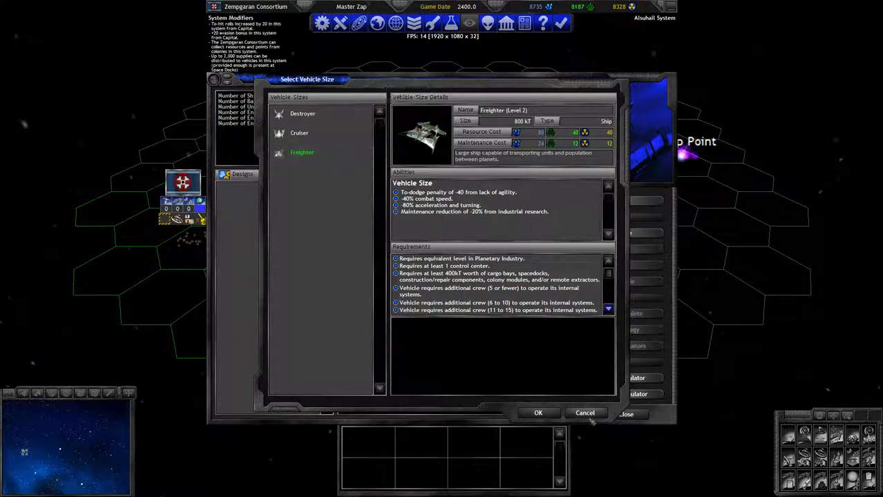
click(538, 413)
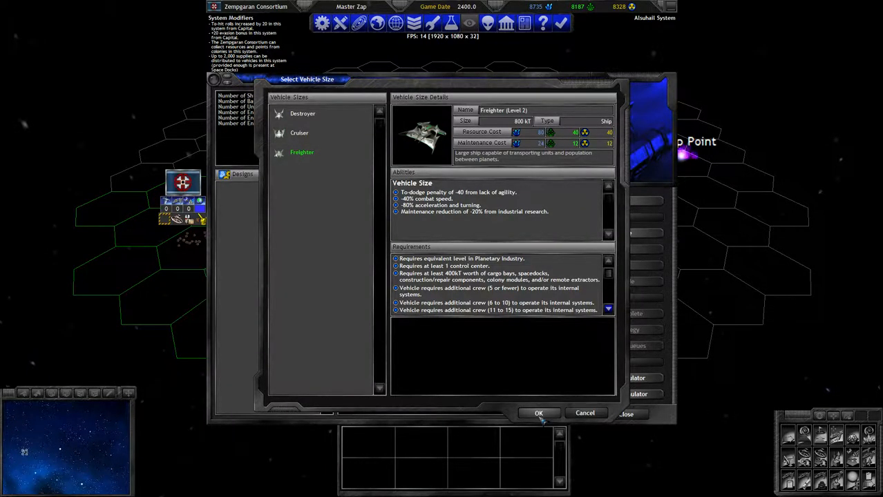
click(621, 281)
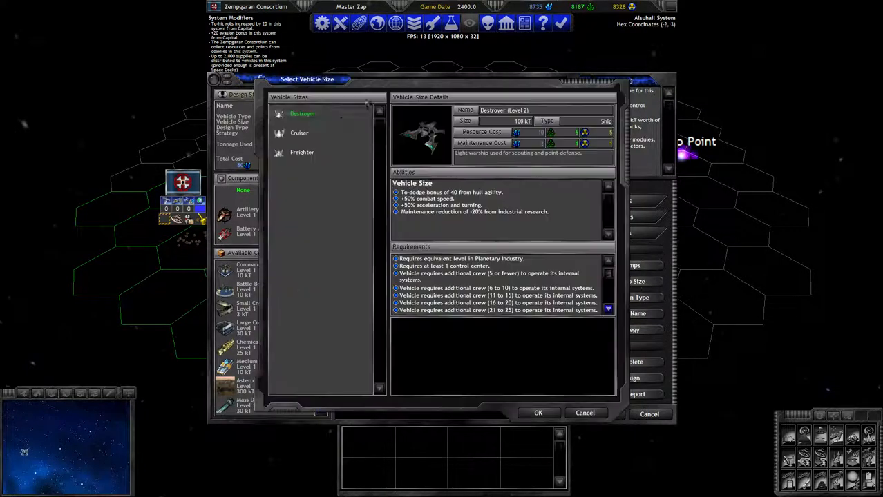
click(299, 133)
scroll(494, 297, down, 3)
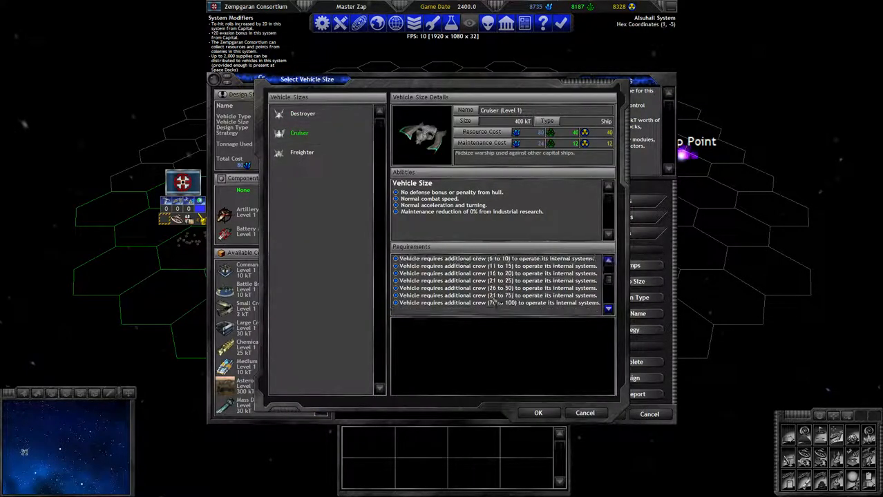
scroll(511, 287, down, 2)
scroll(529, 278, down, 3)
scroll(508, 290, down, 3)
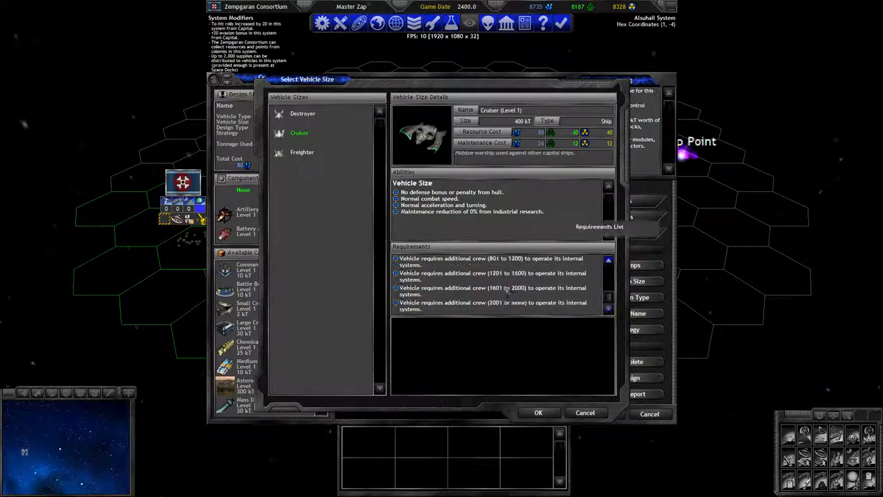
scroll(508, 290, up, 3)
scroll(507, 293, up, 3)
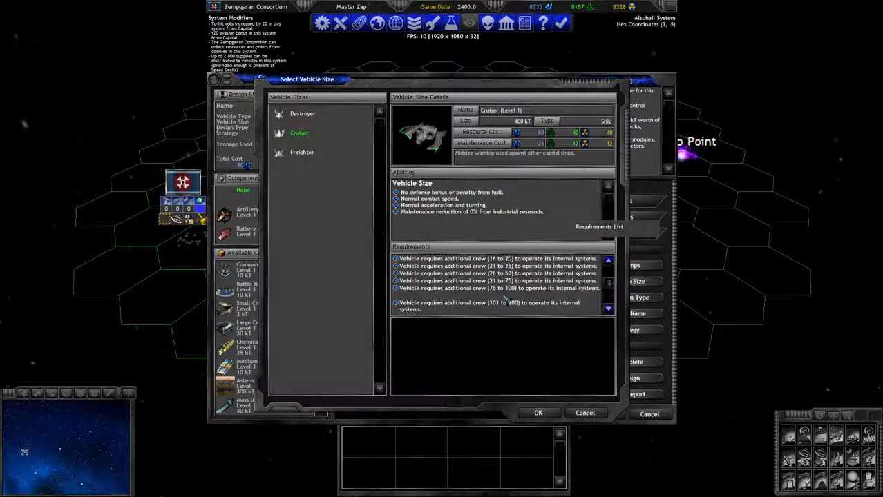
scroll(514, 275, down, 2)
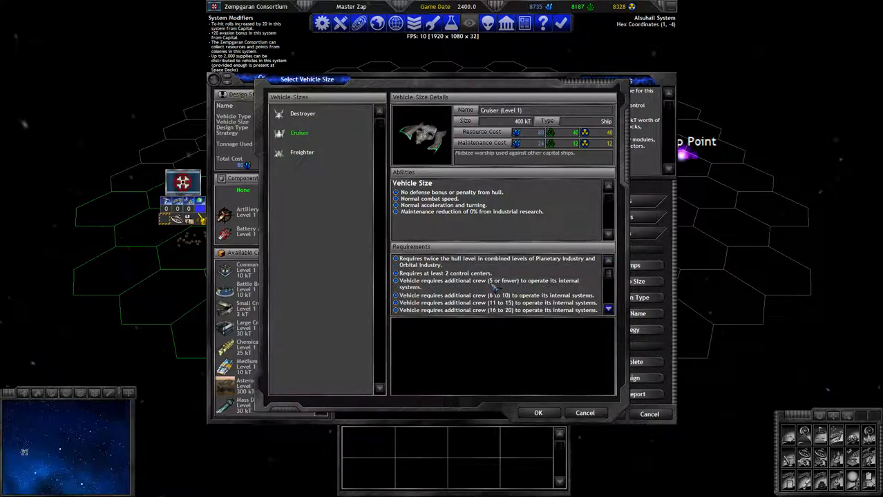
scroll(524, 297, up, 1)
scroll(532, 306, up, 4)
click(584, 413)
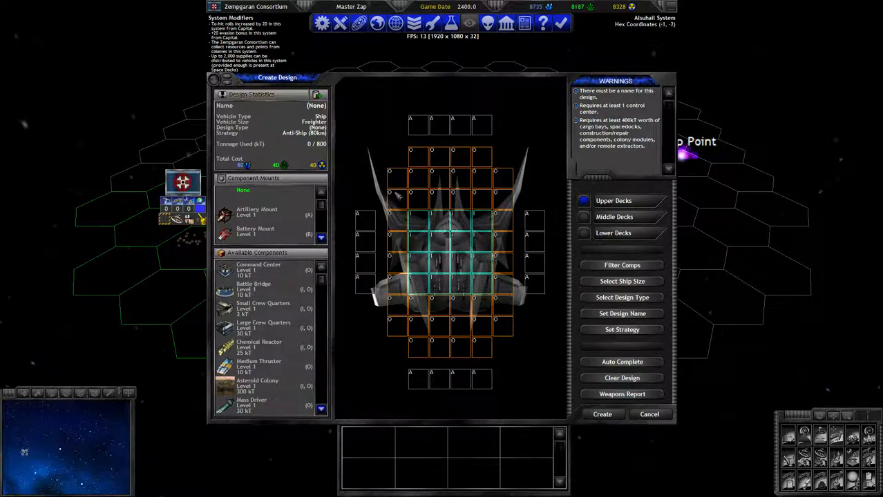
Place a Command Center on the freighter's deck (10 of 800 kT) after reviewing Battle Bridge and Command Center reports
right_click(284, 295)
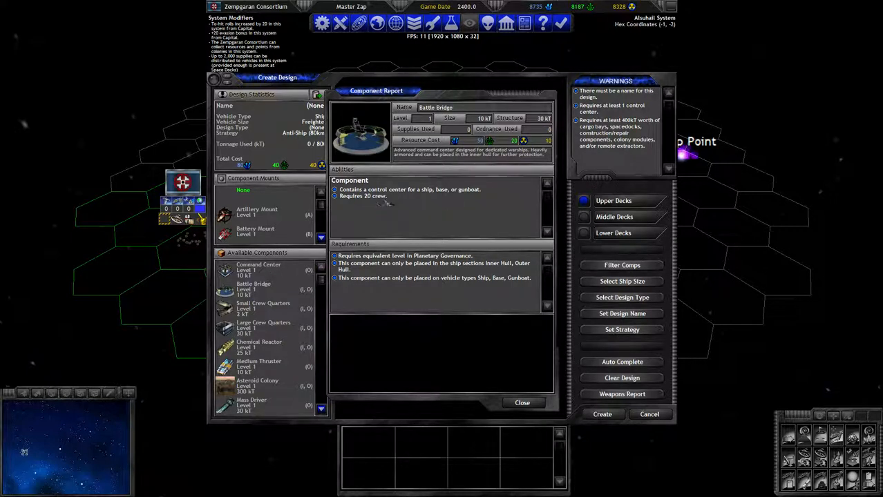
key(Escape)
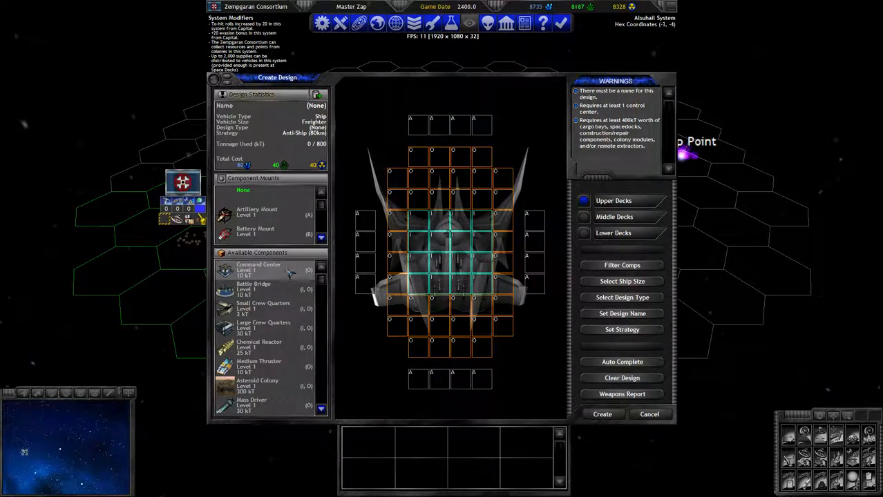
click(290, 271)
click(435, 197)
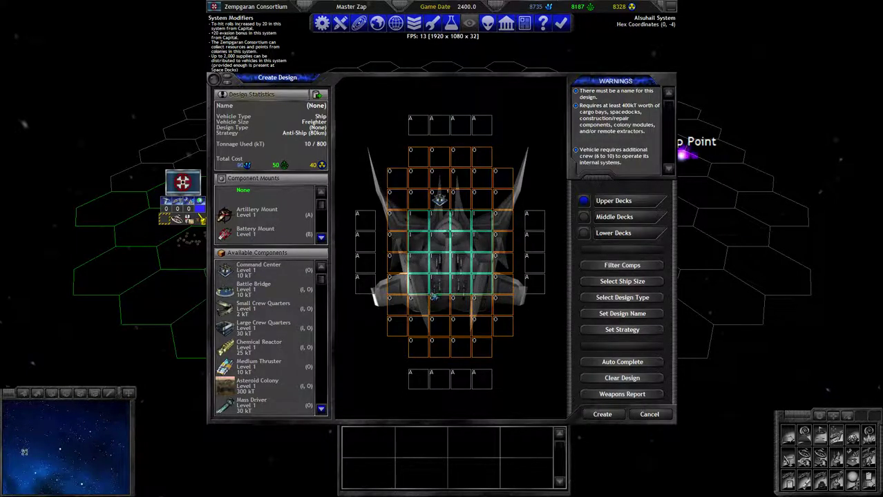
right_click(439, 200)
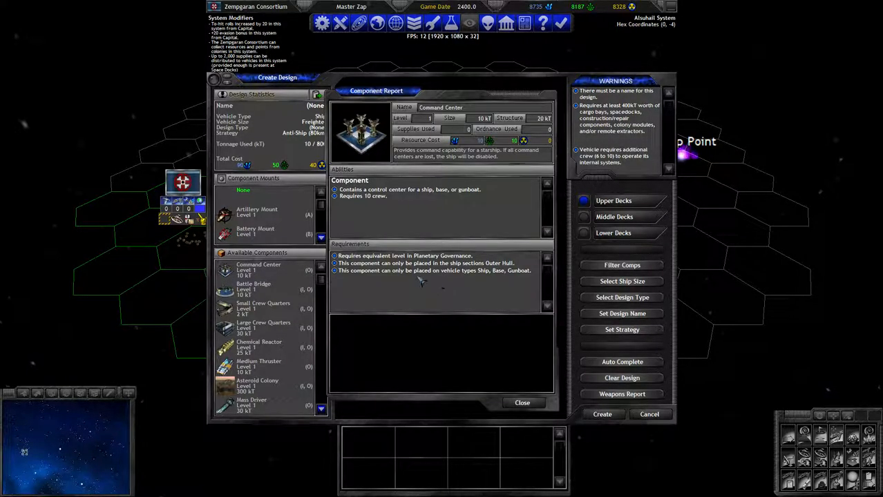
key(Escape)
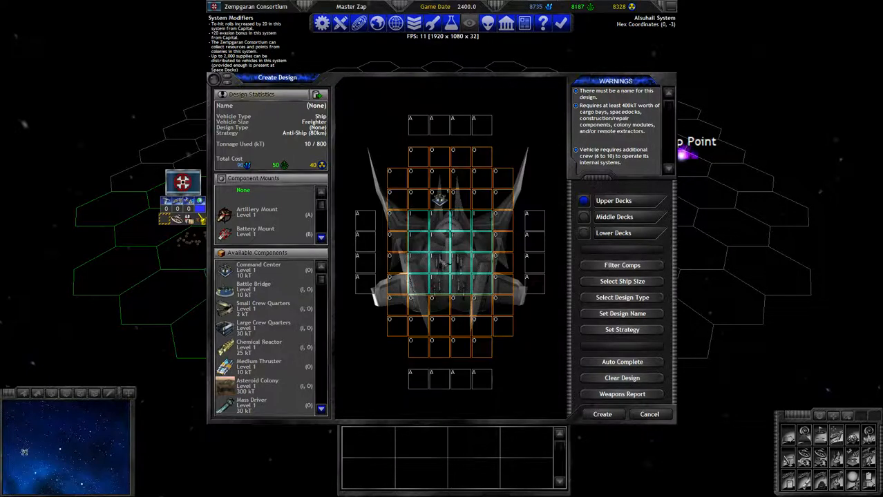
click(295, 330)
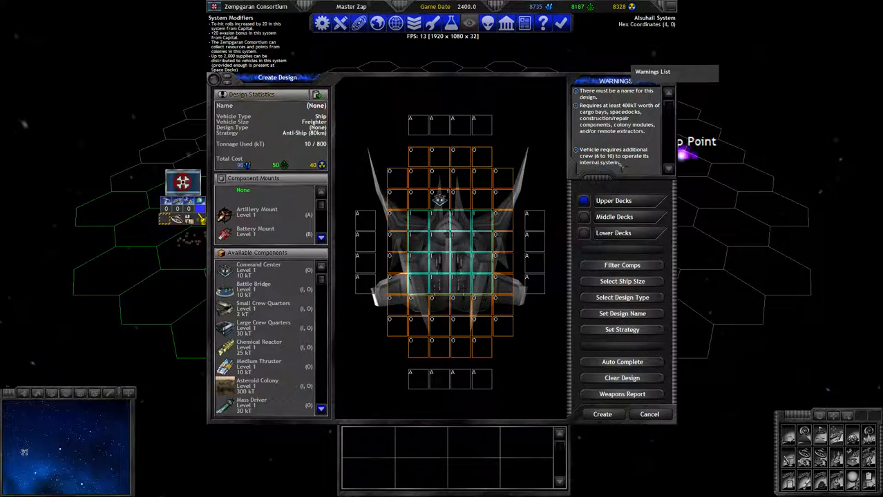
Compare the Small and Large Crew Quarters and Chemical Reactor component reports
right_click(262, 306)
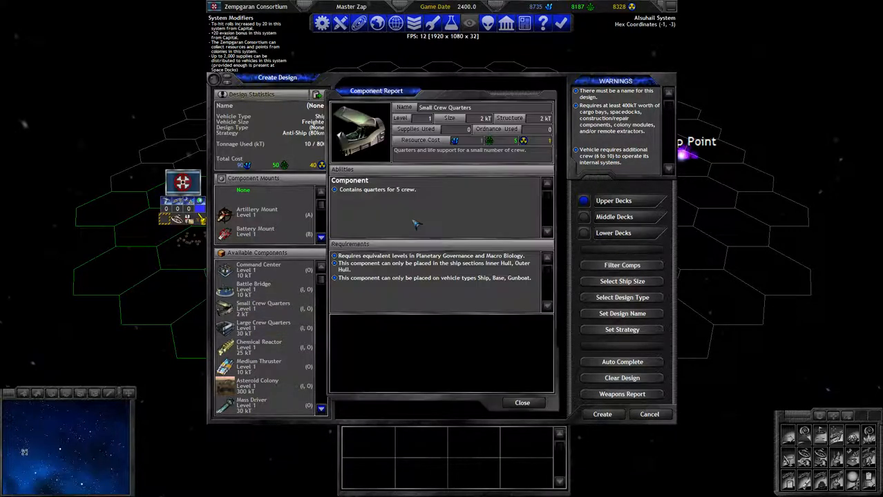
right_click(285, 330)
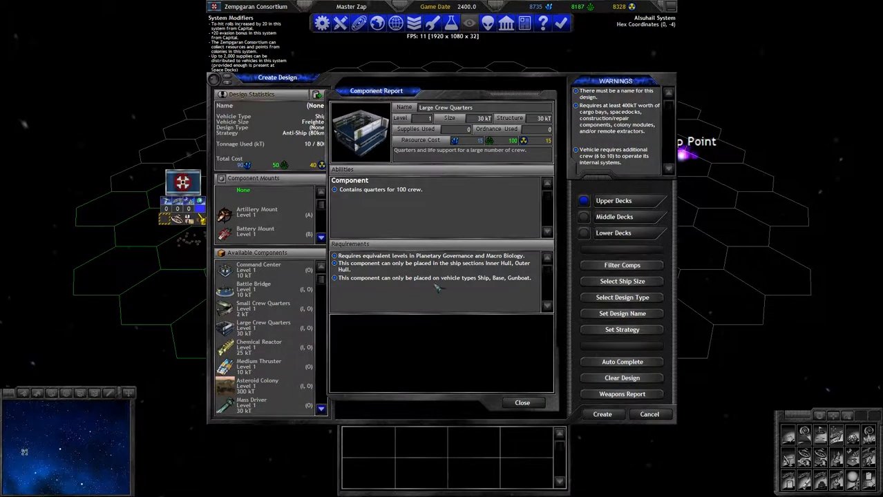
right_click(275, 307)
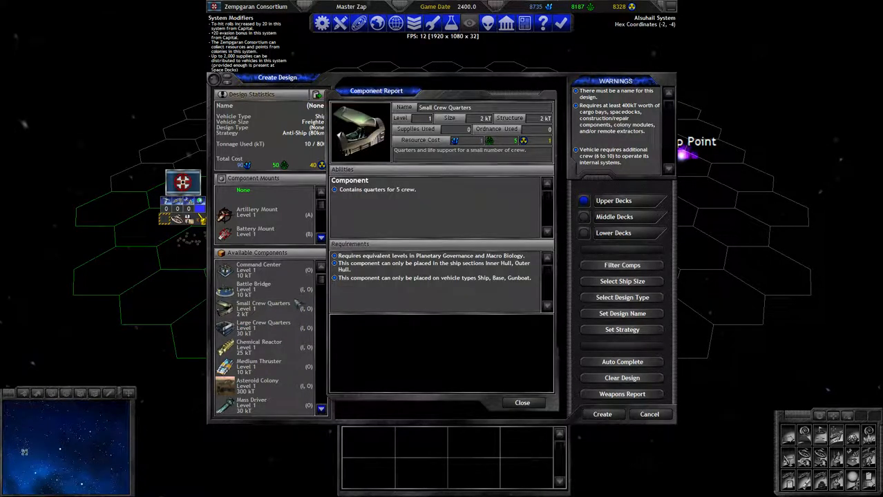
right_click(262, 308)
right_click(265, 328)
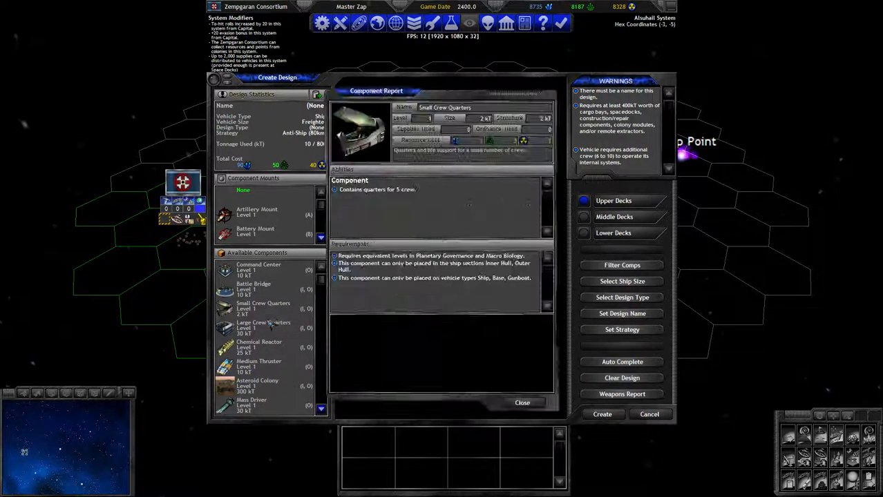
right_click(269, 344)
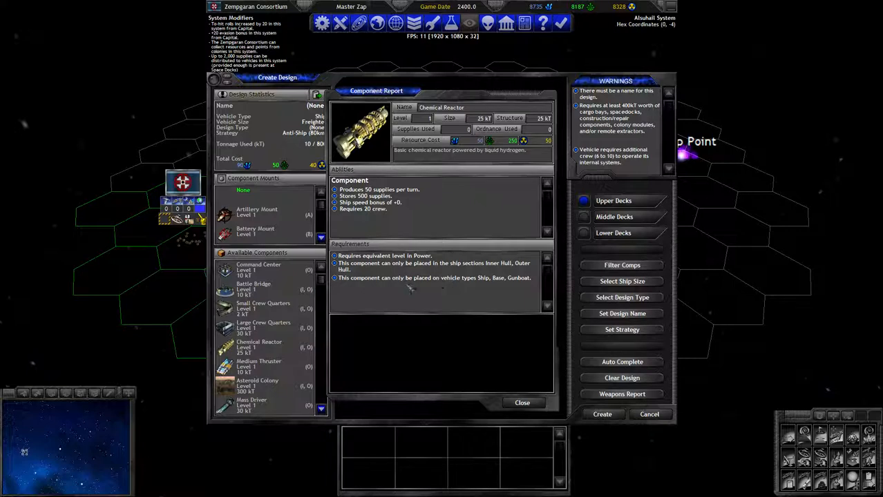
right_click(269, 344)
right_click(247, 333)
right_click(262, 328)
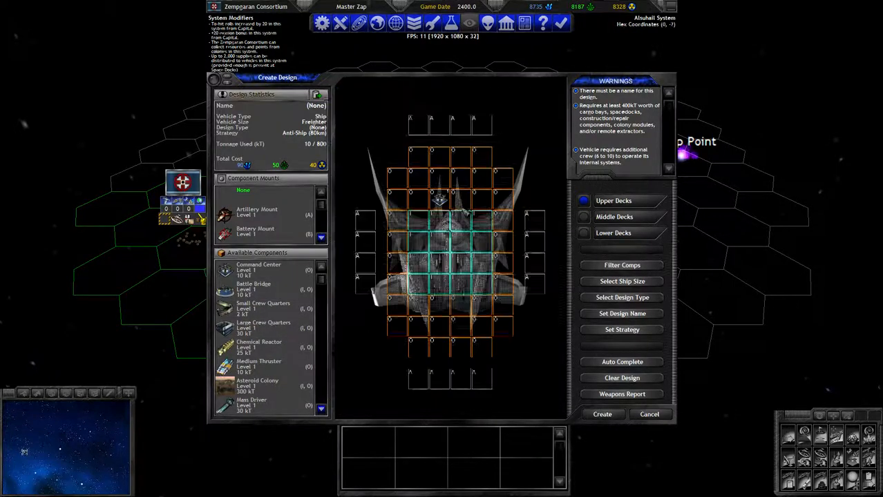
right_click(290, 325)
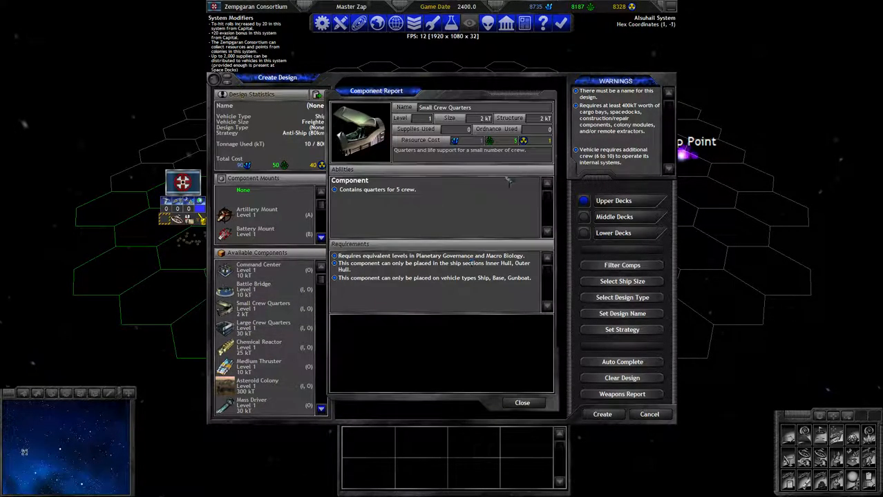
right_click(299, 309)
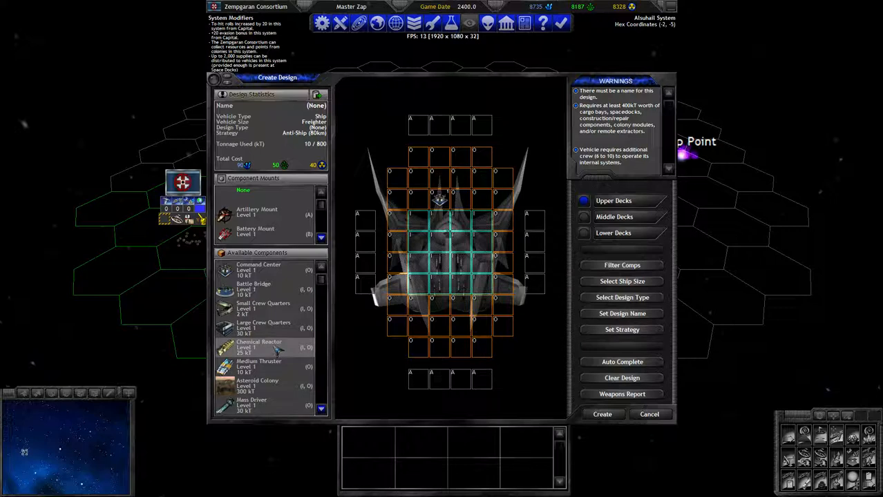
scroll(279, 349, down, 4)
scroll(280, 349, down, 4)
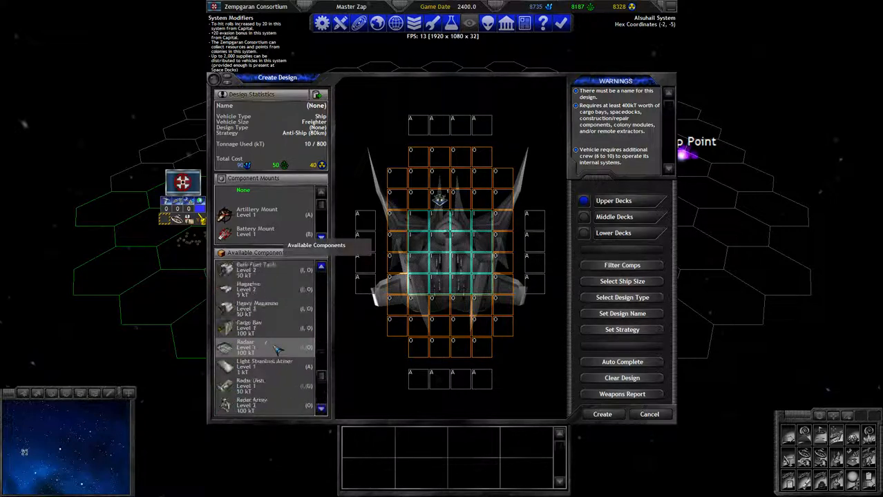
scroll(280, 349, up, 8)
Add an Asteroid Colony module, raising the freighter to 310 kT, and view its report
click(257, 384)
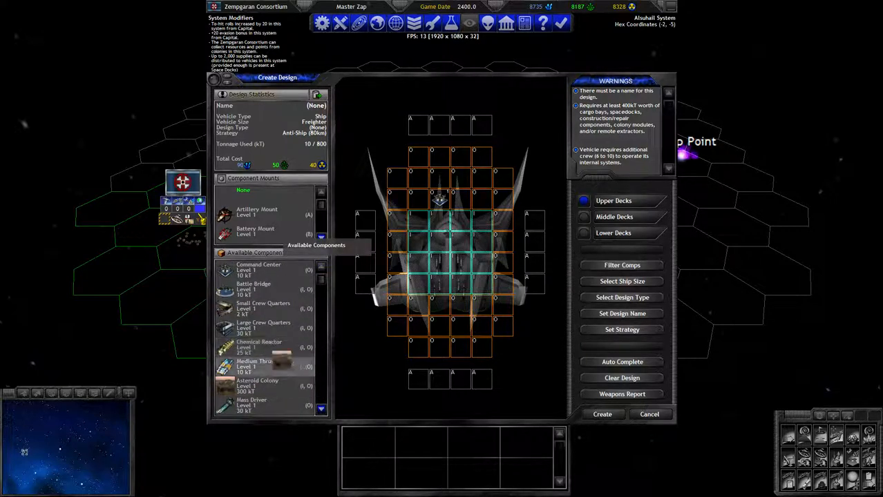
right_click(439, 238)
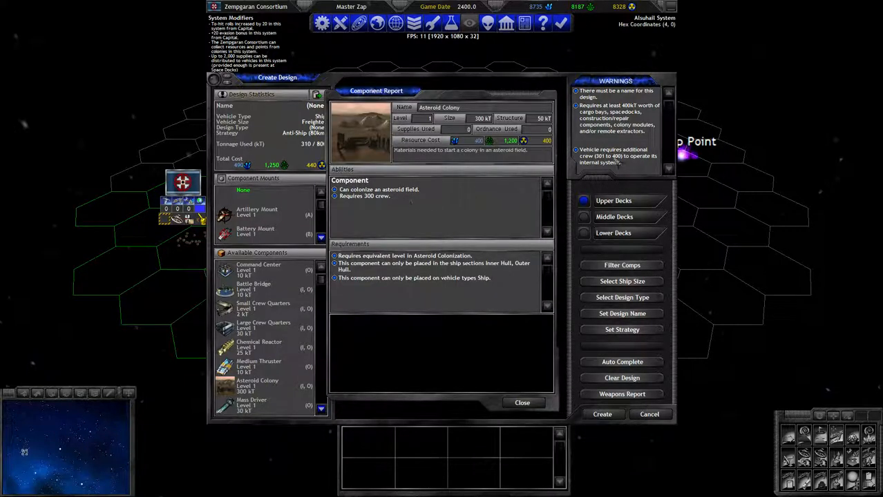
Add a Cargo Bay to the hull, bringing the design to 410 of 800 kT, and review the Medium Thruster report
right_click(429, 200)
scroll(301, 329, down, 3)
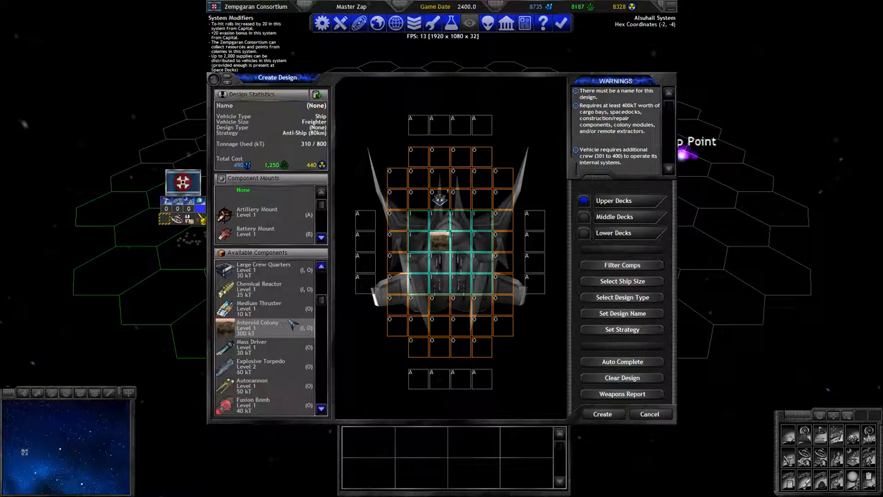
scroll(301, 330, down, 3)
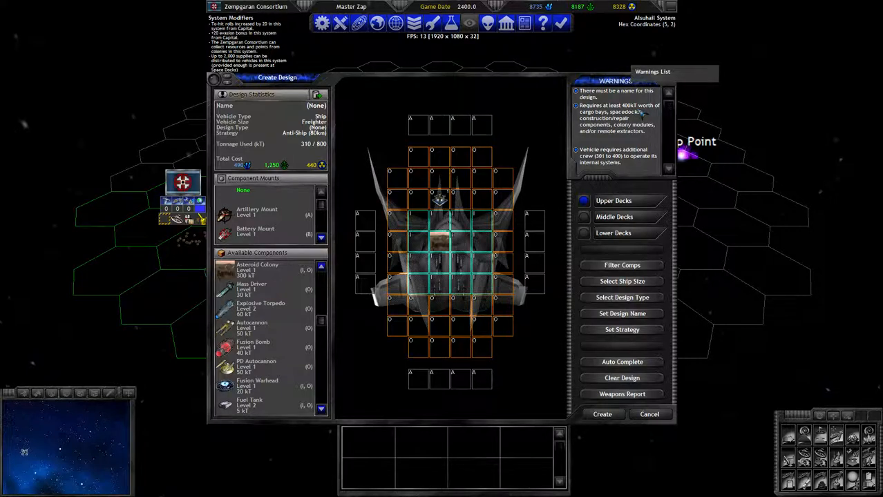
scroll(312, 310, down, 3)
scroll(313, 311, down, 6)
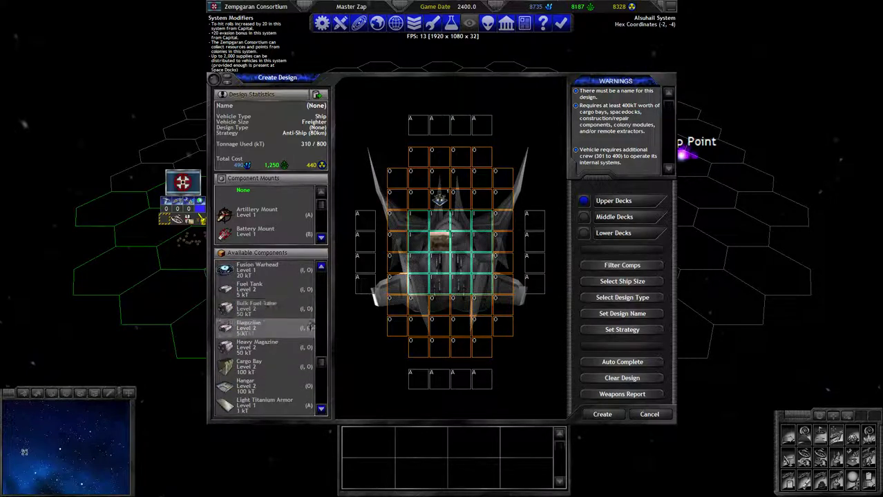
click(464, 238)
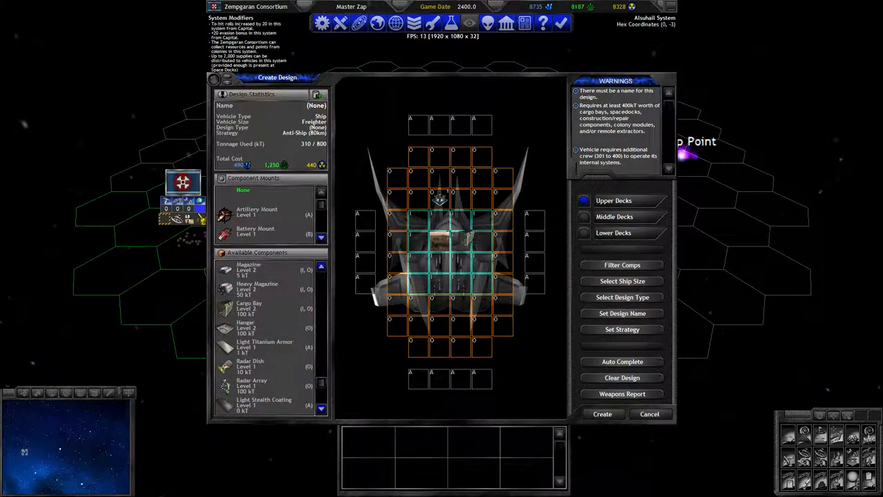
right_click(292, 312)
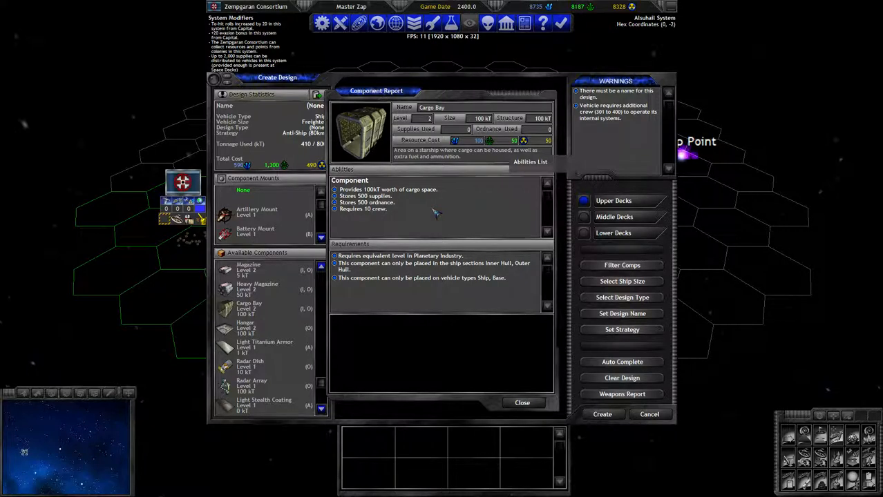
right_click(435, 214)
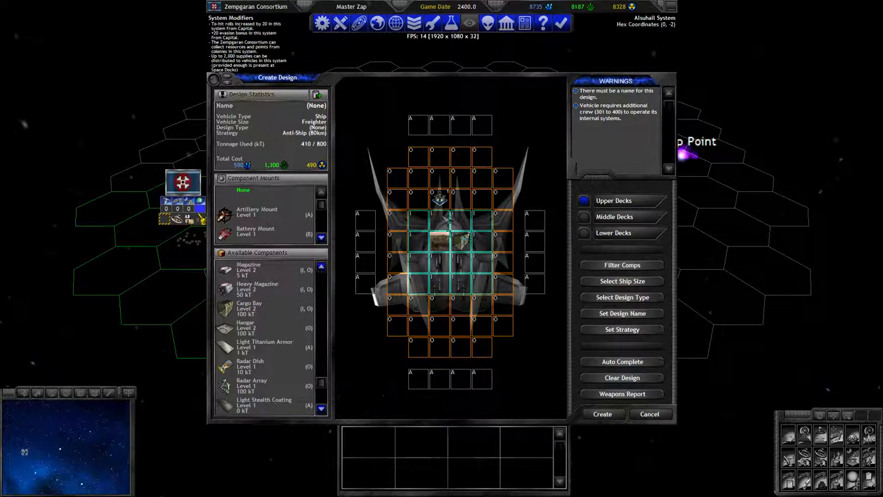
scroll(276, 339, down, 5)
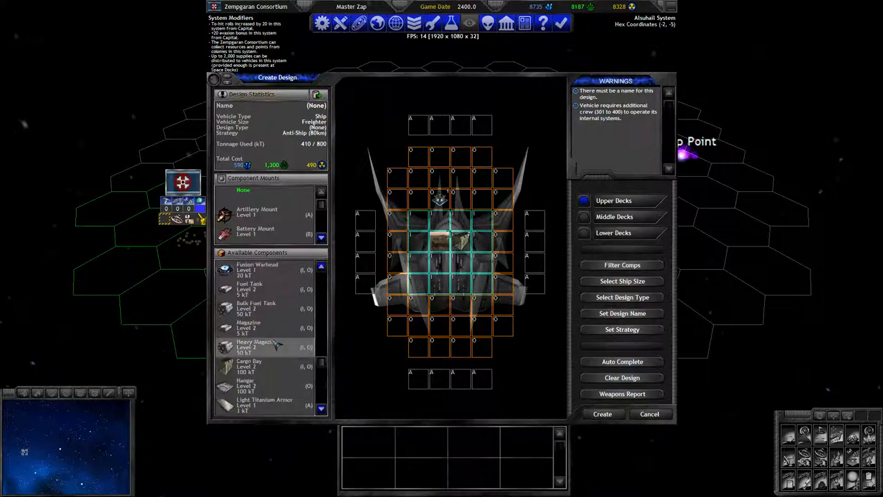
scroll(276, 342, down, 5)
scroll(279, 343, down, 3)
scroll(279, 343, up, 5)
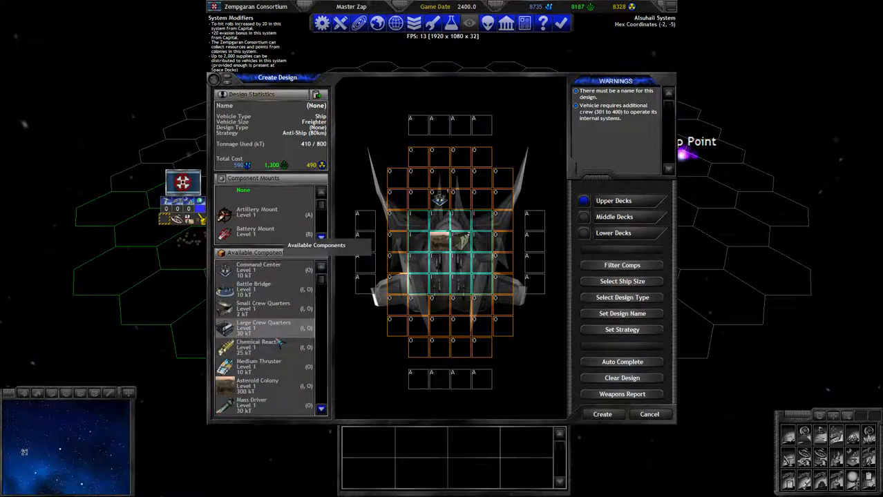
scroll(279, 343, up, 5)
scroll(280, 373, up, 3)
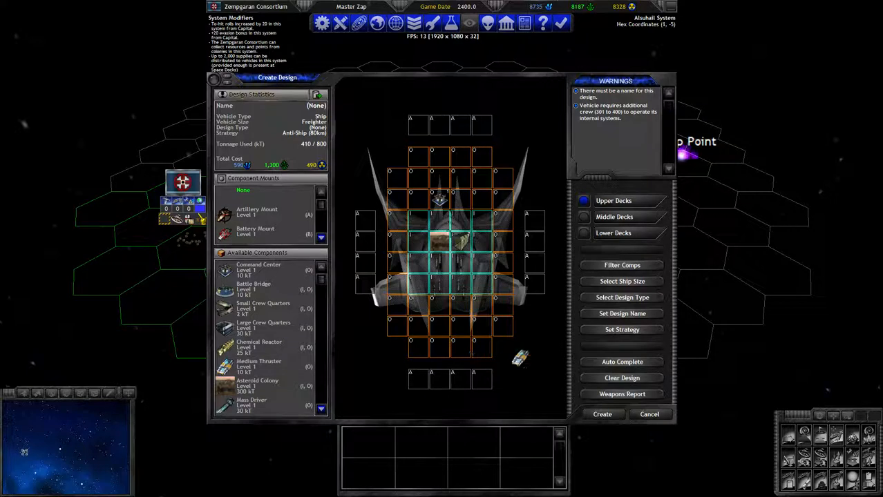
right_click(269, 366)
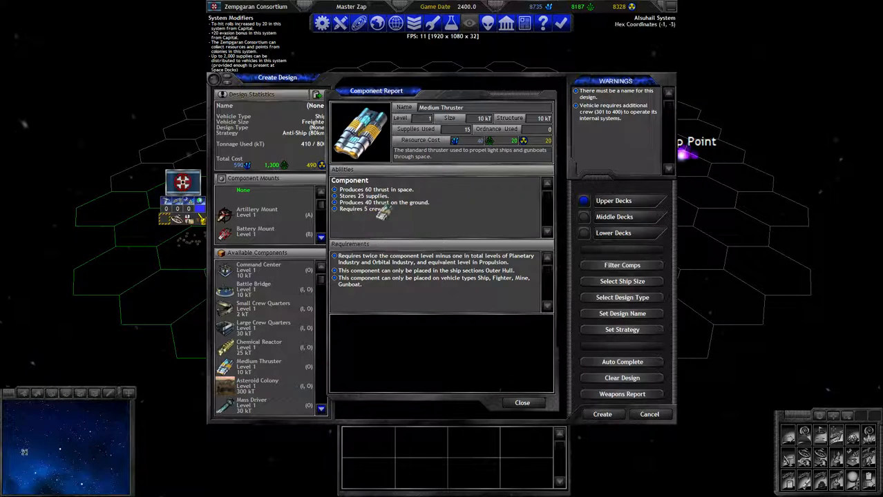
Fill the lower outer-hull cells with Medium Thrusters, bringing the design to 550 of 800 kT
click(522, 403)
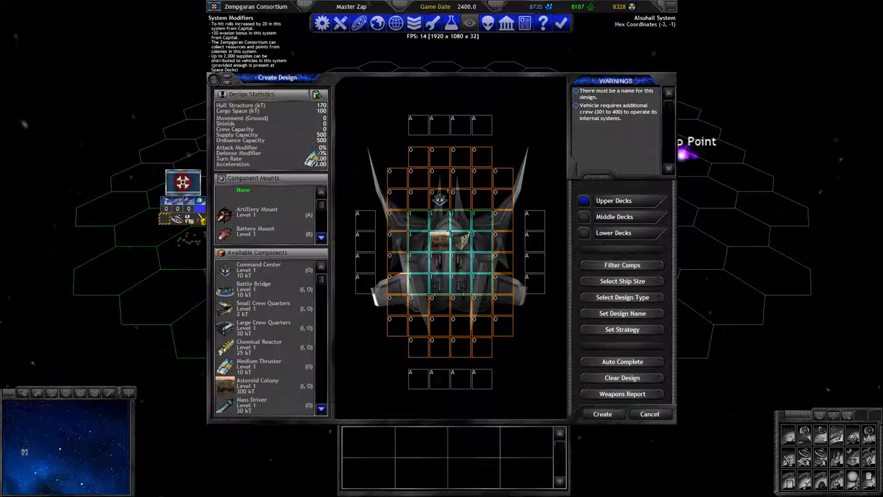
click(419, 345)
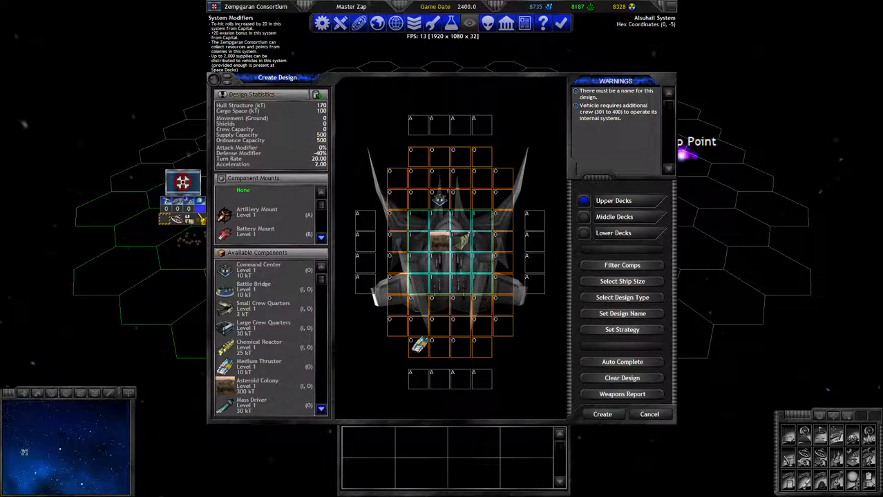
click(419, 323)
click(439, 304)
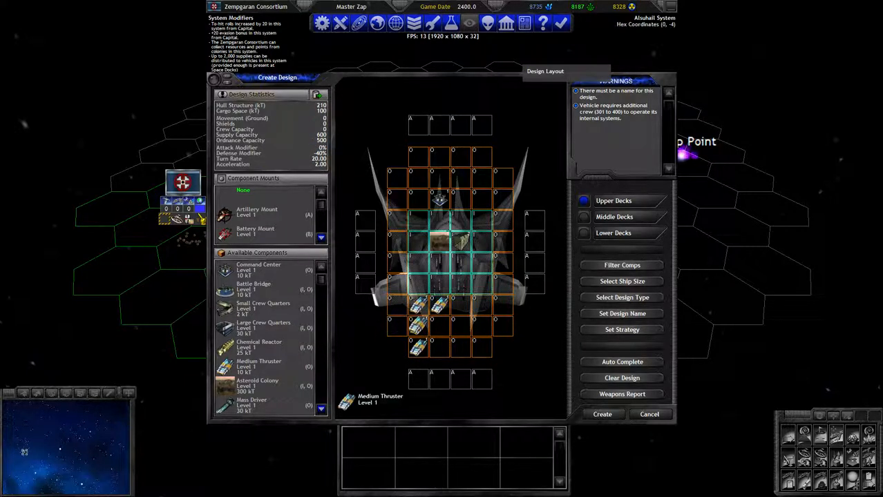
click(395, 323)
click(439, 323)
click(438, 344)
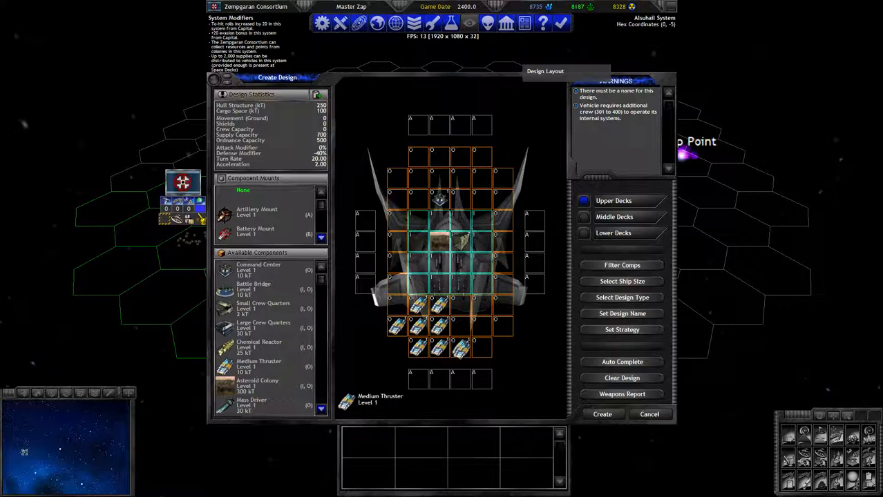
click(460, 325)
click(460, 304)
click(484, 324)
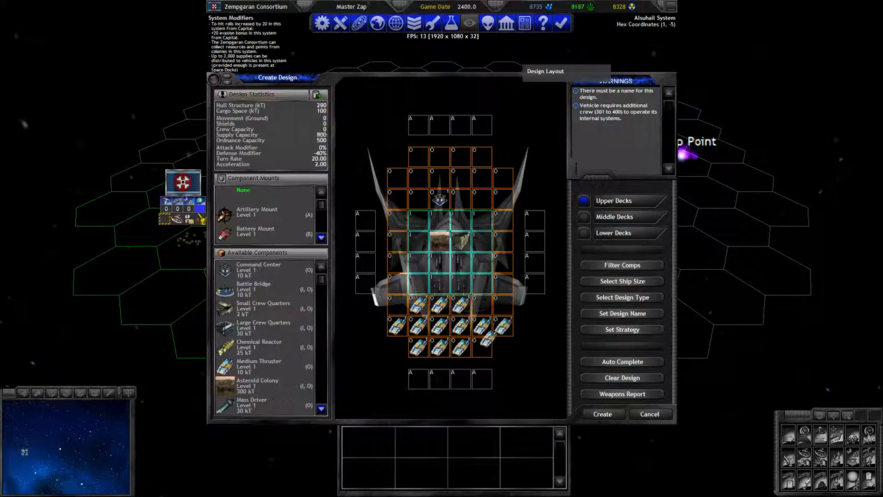
click(483, 345)
click(484, 303)
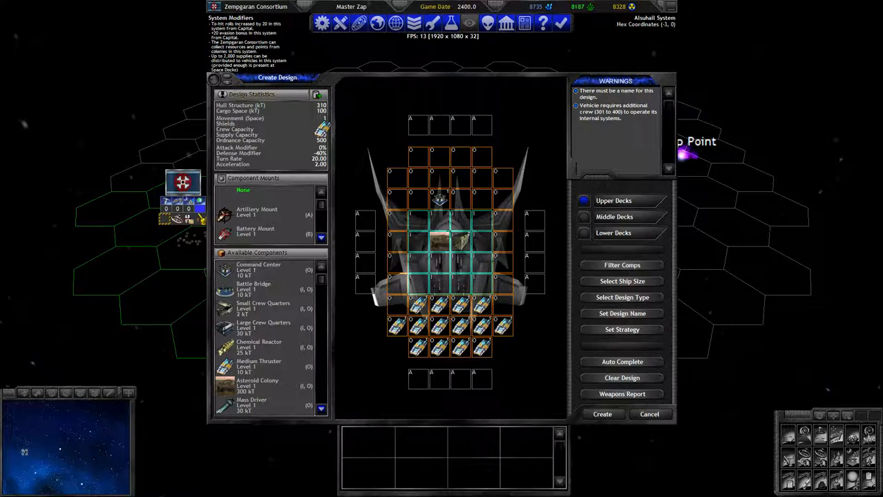
Review the tonnage, cost and movement statistics and the Medium Thruster report, then pick the Chemical Reactor
click(302, 161)
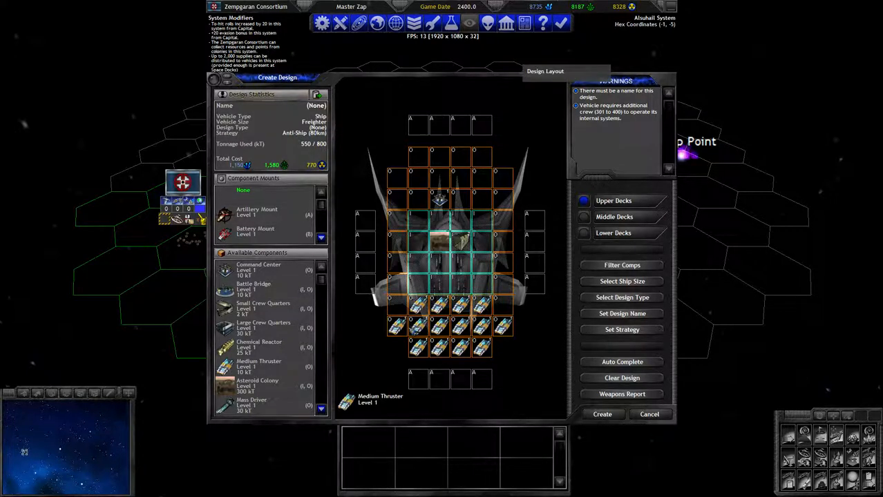
right_click(505, 345)
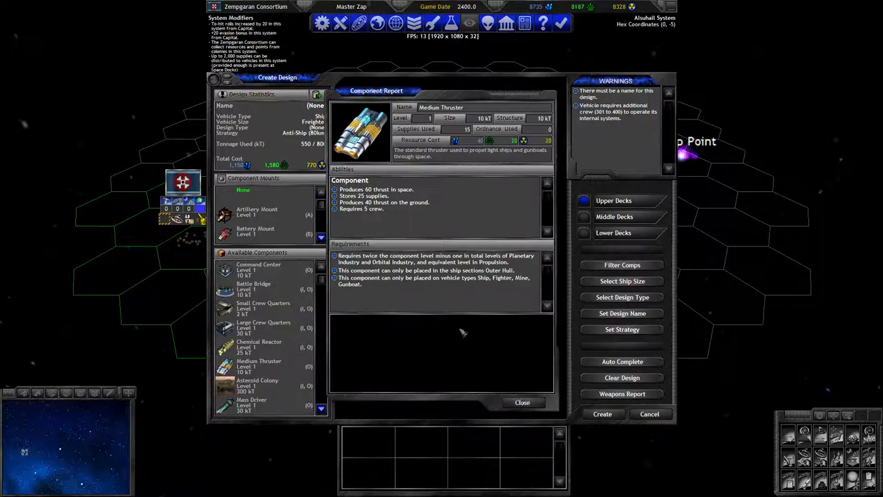
click(522, 402)
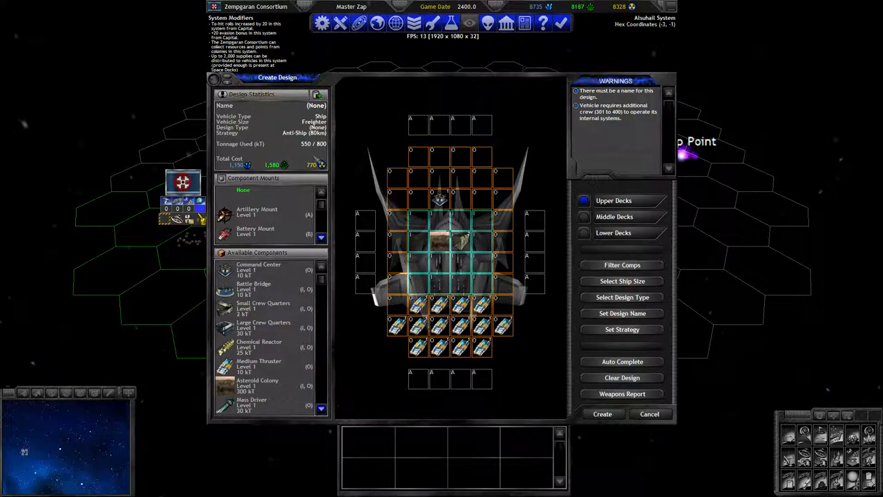
click(317, 94)
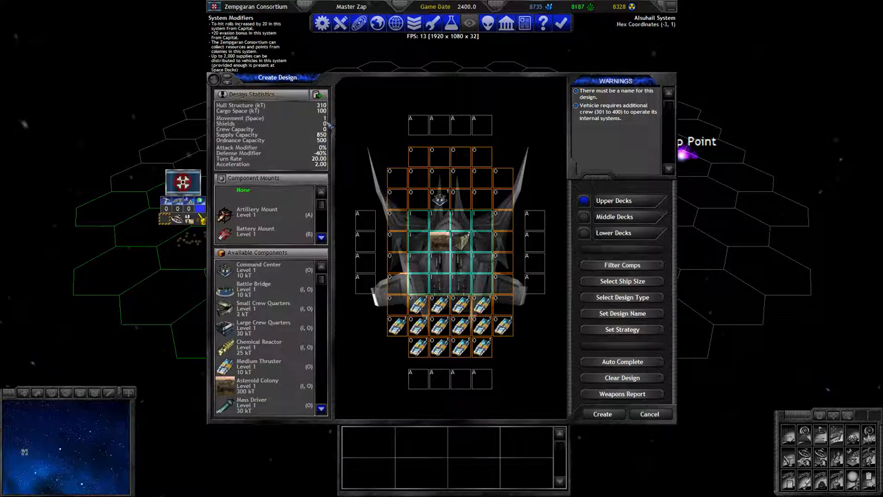
click(317, 94)
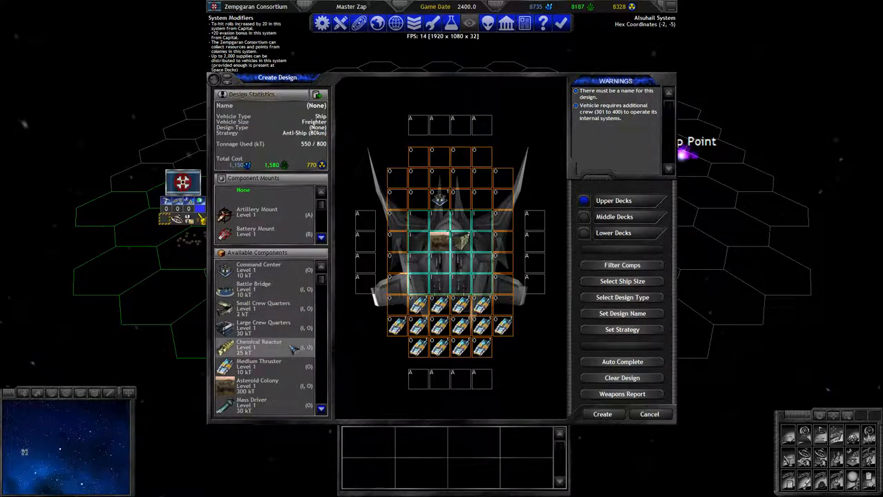
click(259, 346)
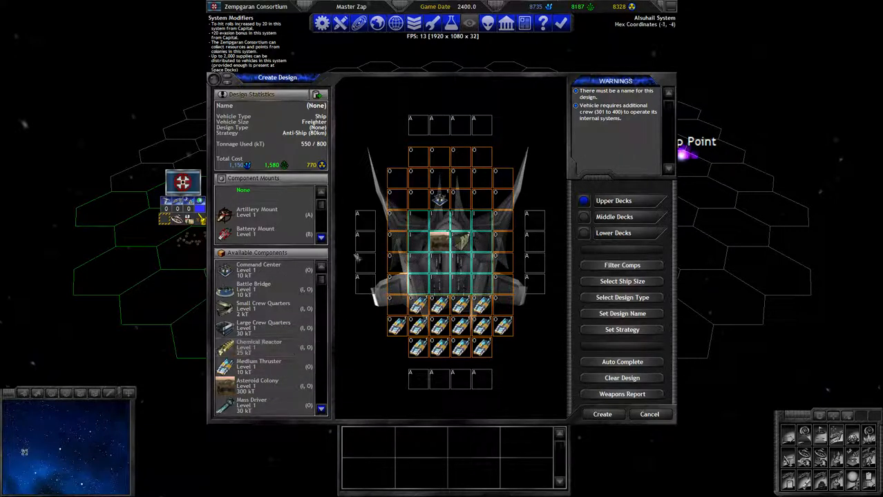
Compare the Chemical Reactor and Medium Thruster reports, ending on the Chemical Reactor (50 supplies/turn, 500 stored, 20 crew)
right_click(283, 346)
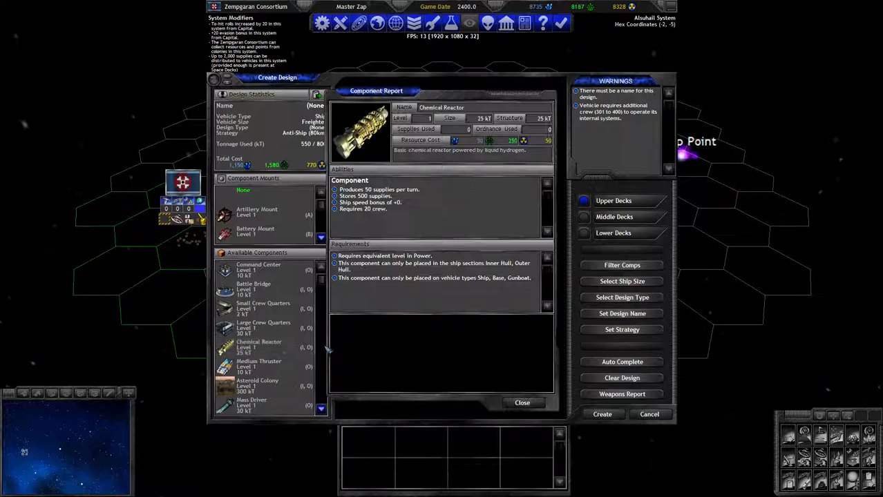
right_click(328, 350)
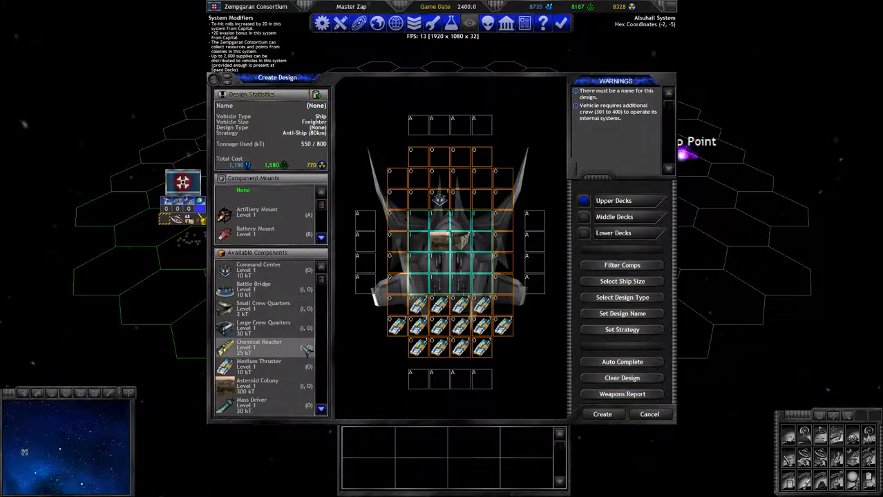
right_click(276, 365)
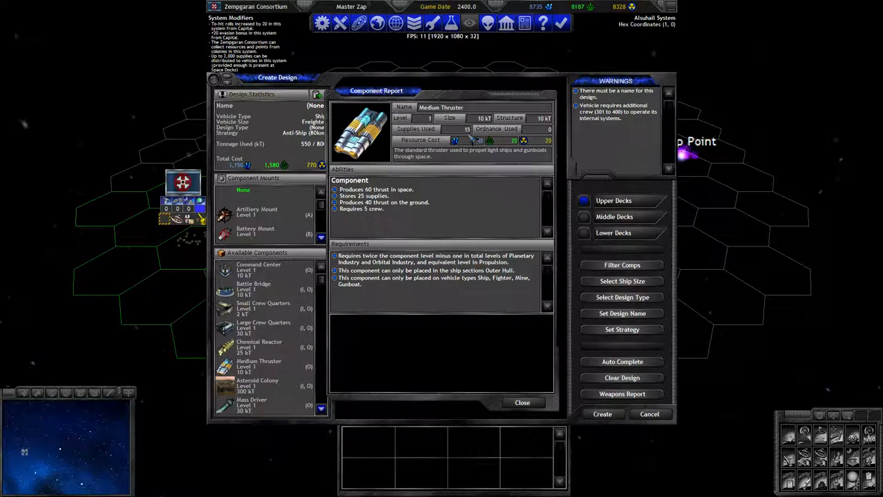
right_click(464, 159)
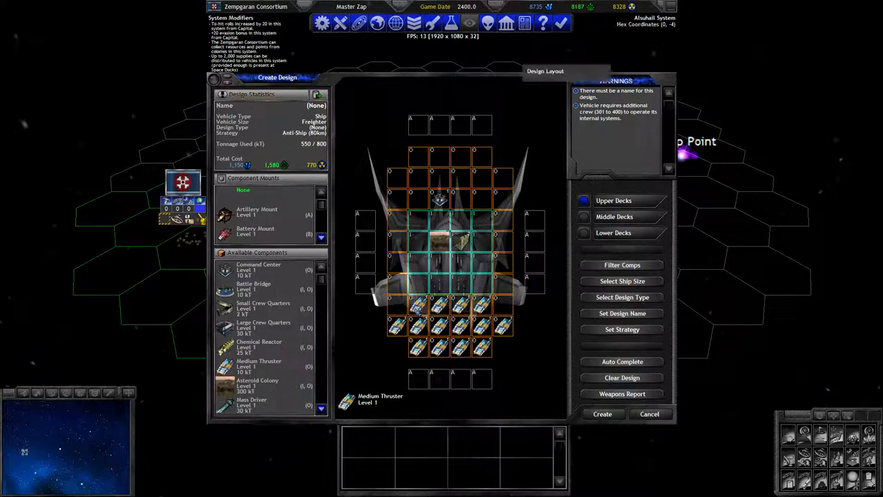
click(305, 166)
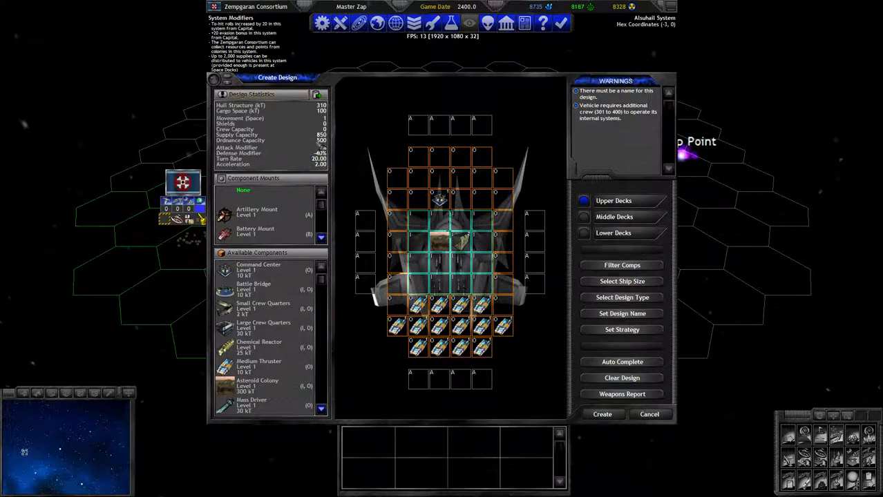
right_click(418, 304)
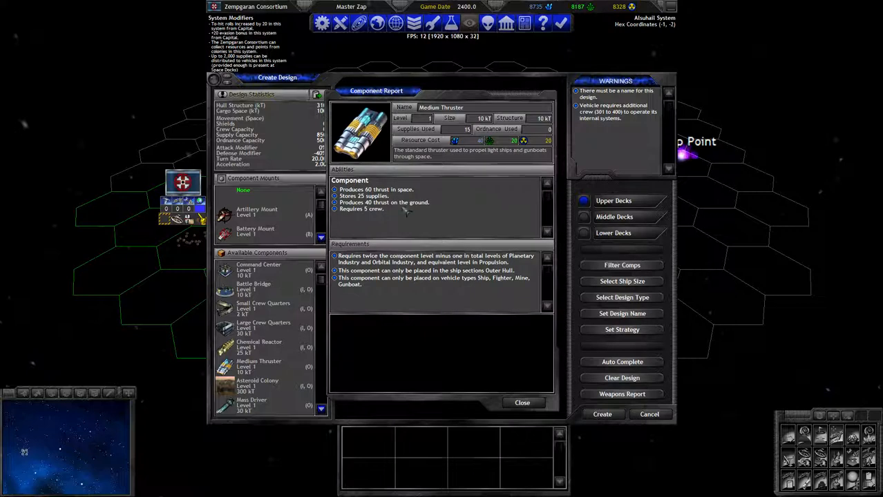
key(Escape)
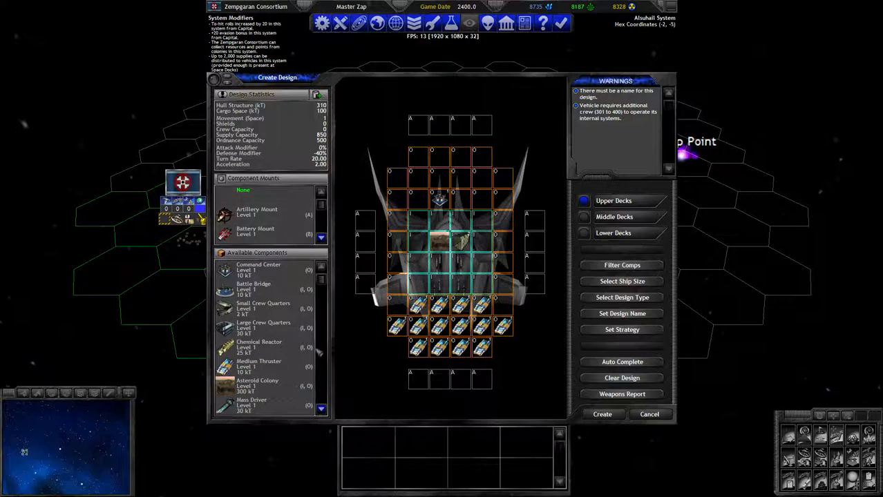
right_click(289, 347)
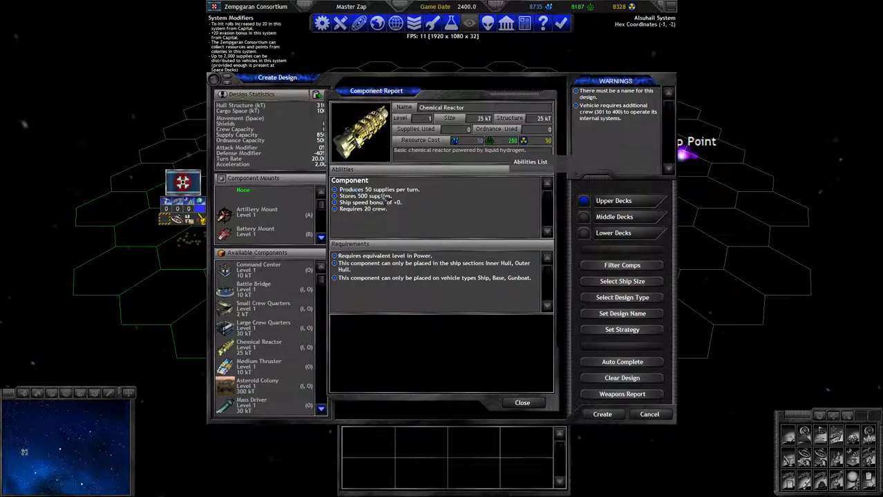
Place four Chemical Reactors in the inner hull, reaching 650 of 800 kT and 2,850 supply capacity
key(Escape)
click(263, 345)
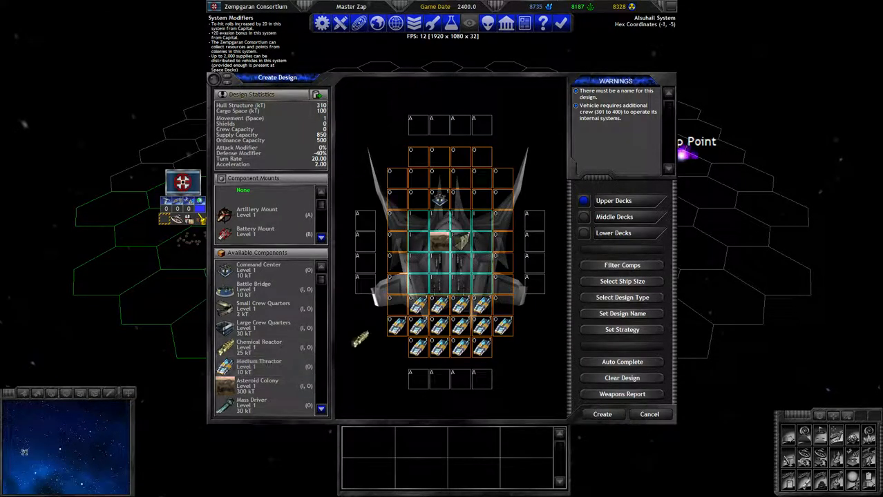
click(418, 285)
click(442, 282)
click(484, 282)
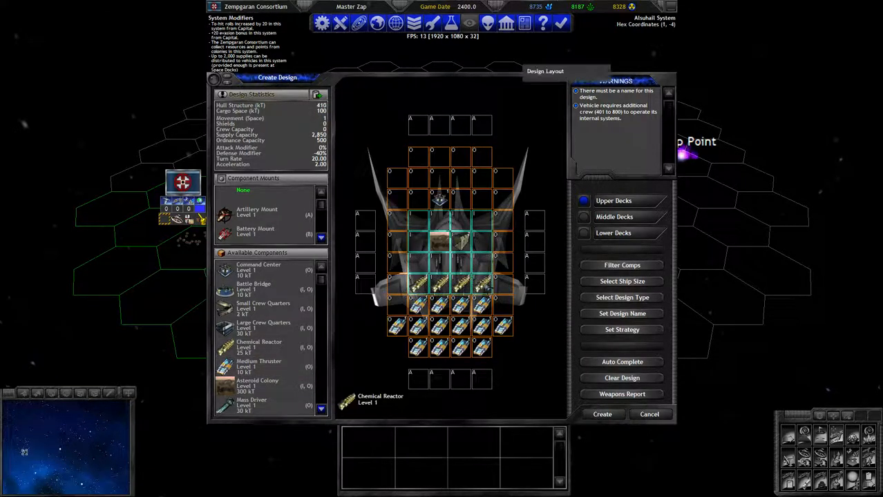
click(262, 364)
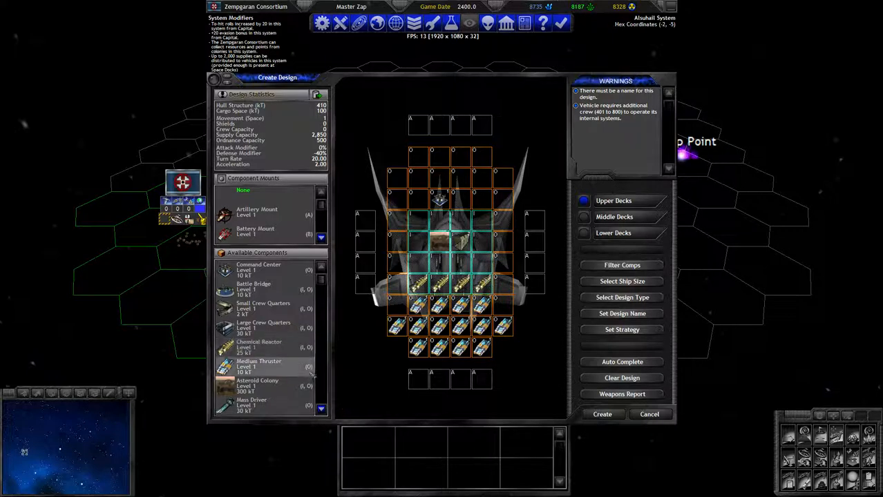
click(308, 364)
right_click(463, 238)
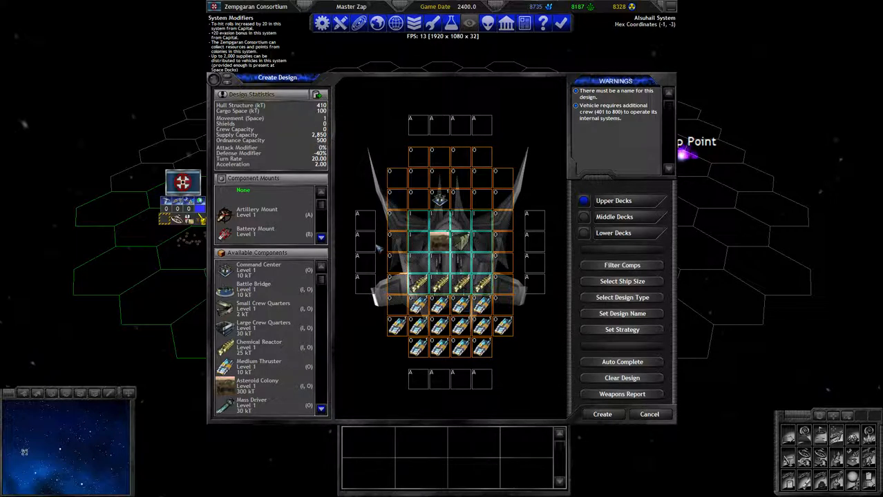
click(317, 94)
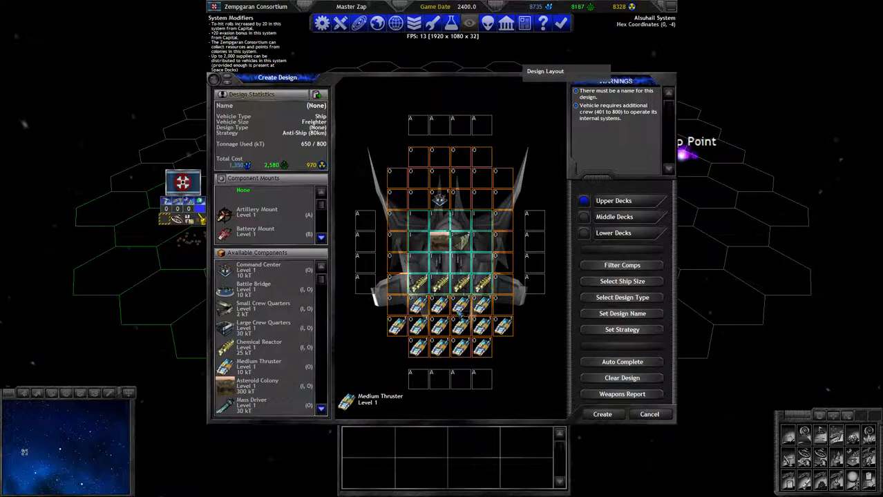
Fill the upper hull with Large Crew Quarters until tonnage hits 800/800 kT and the crew warning clears
click(317, 94)
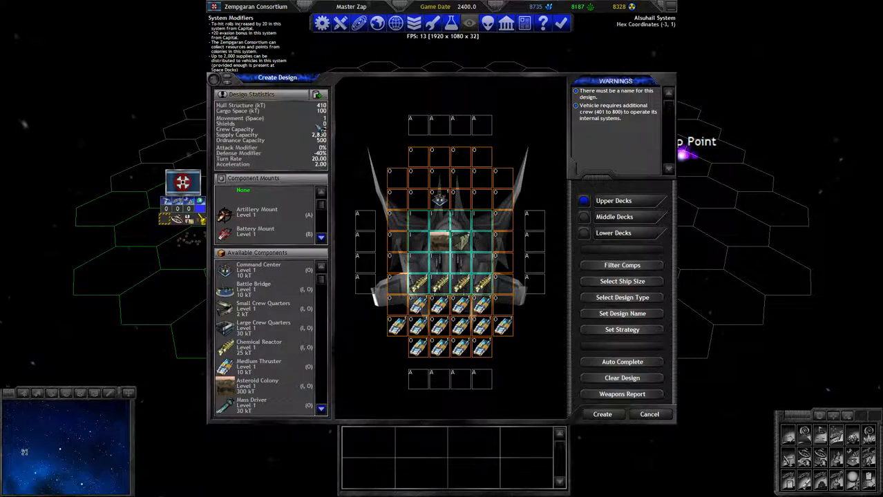
click(319, 127)
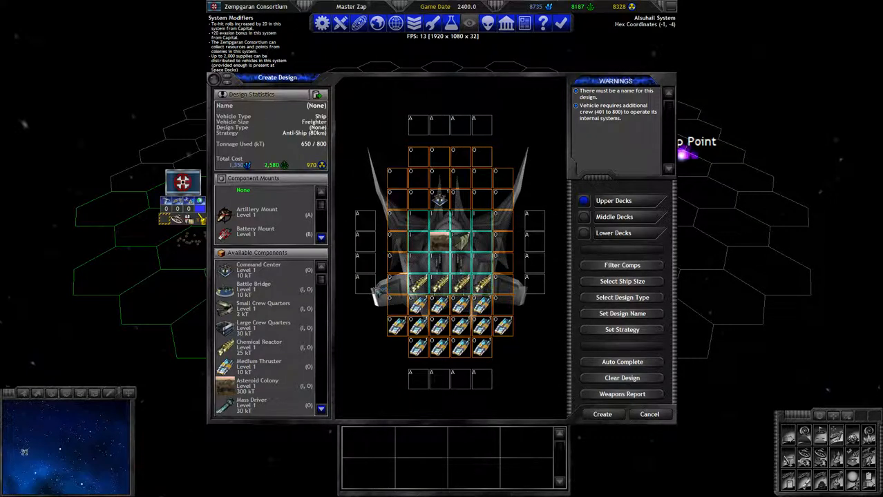
click(266, 331)
click(419, 218)
click(266, 309)
click(483, 220)
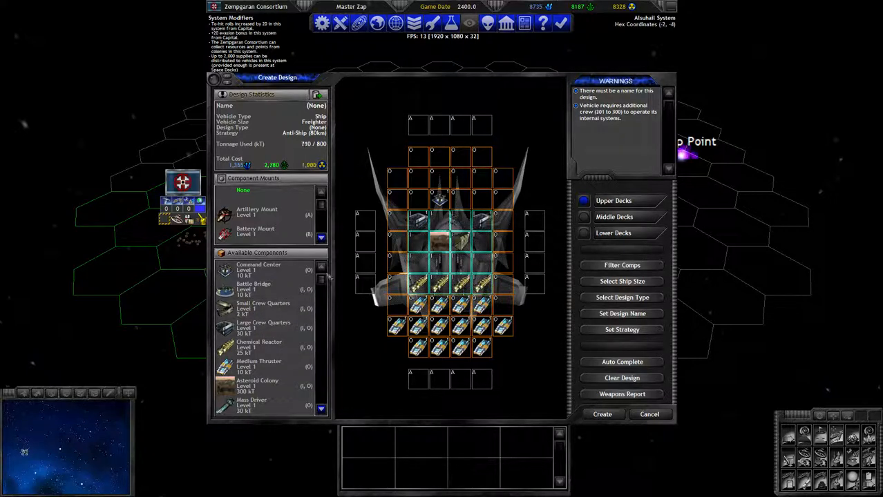
click(266, 329)
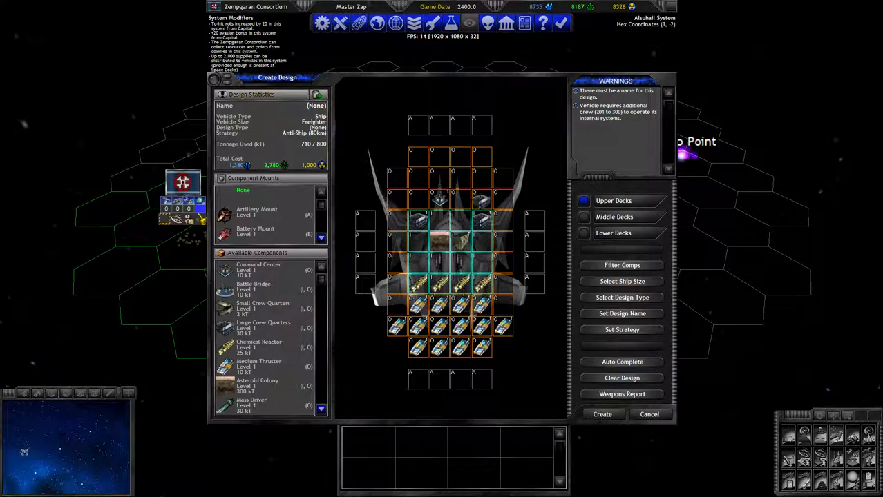
click(483, 199)
click(419, 199)
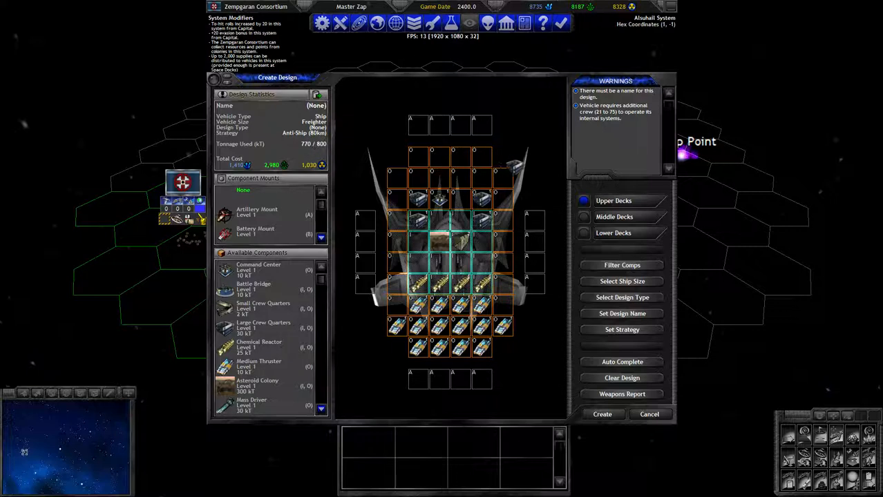
click(263, 289)
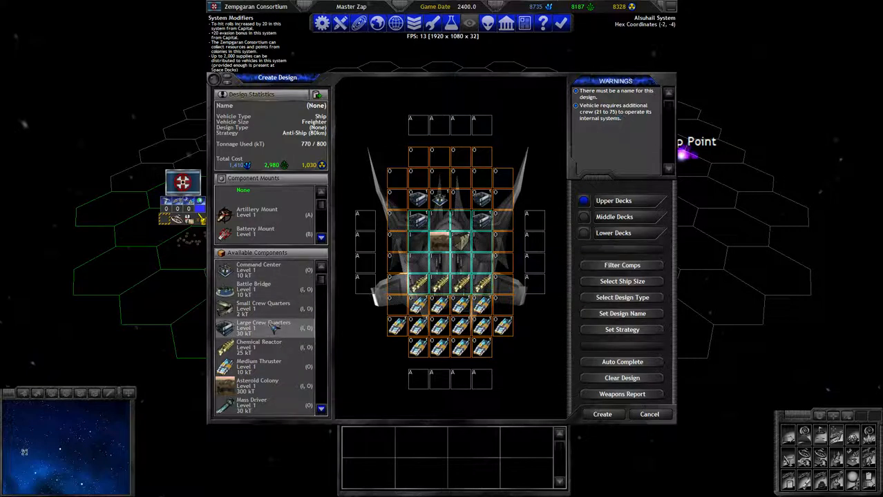
click(458, 199)
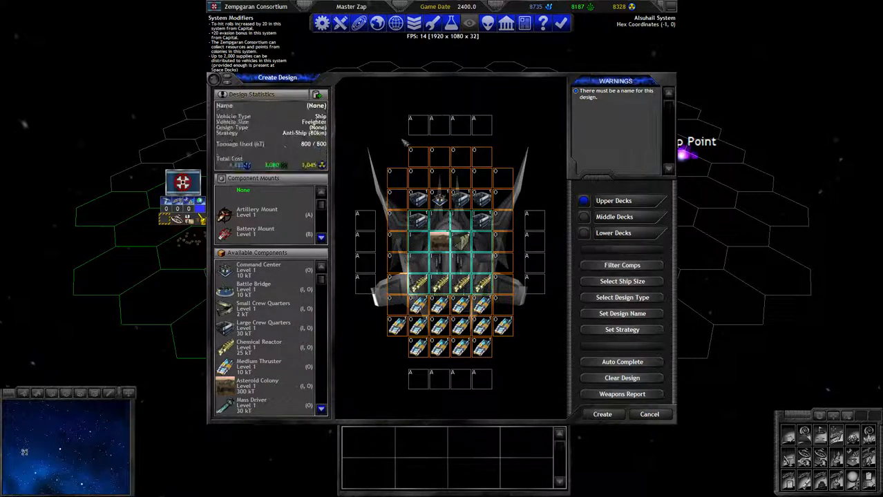
Set the design's strategy to Flee instead of Anti-Ship (80km), recheck the Chemical Reactor report, and start choosing a name
click(622, 329)
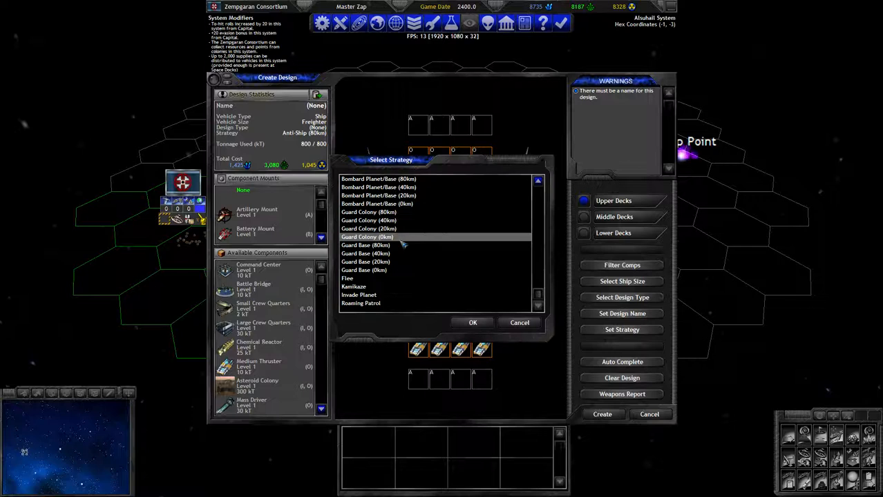
click(347, 279)
click(472, 323)
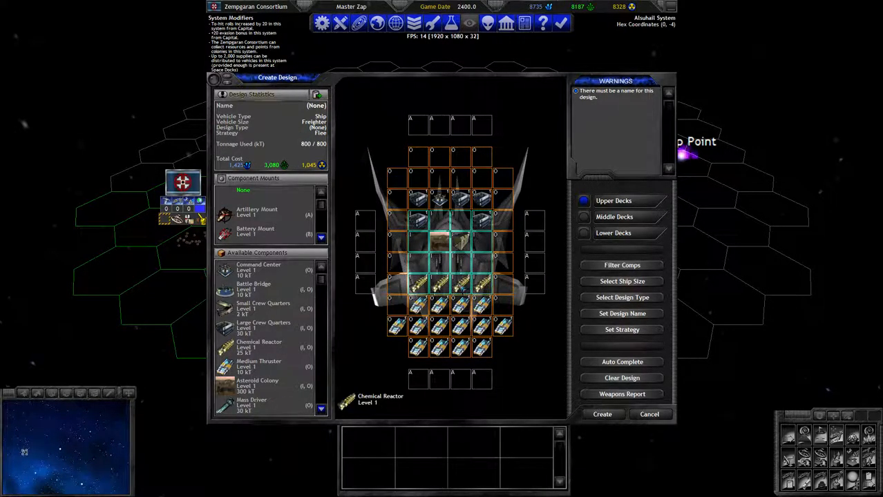
right_click(462, 290)
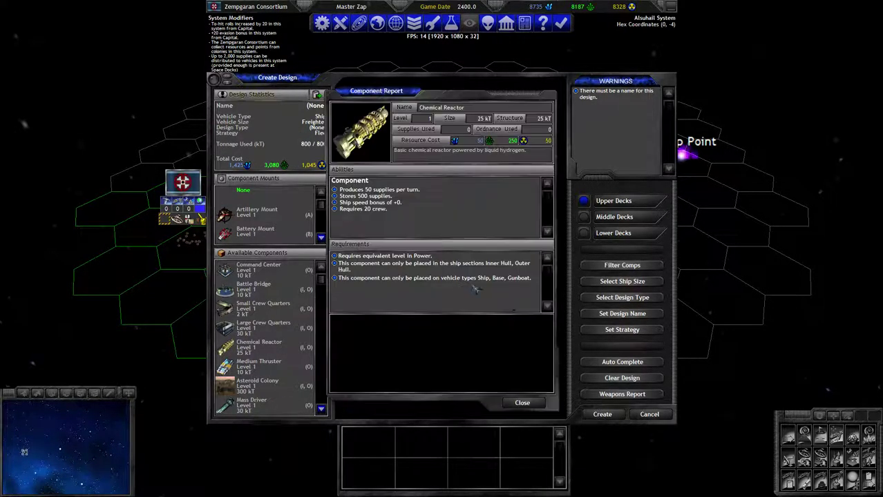
click(523, 403)
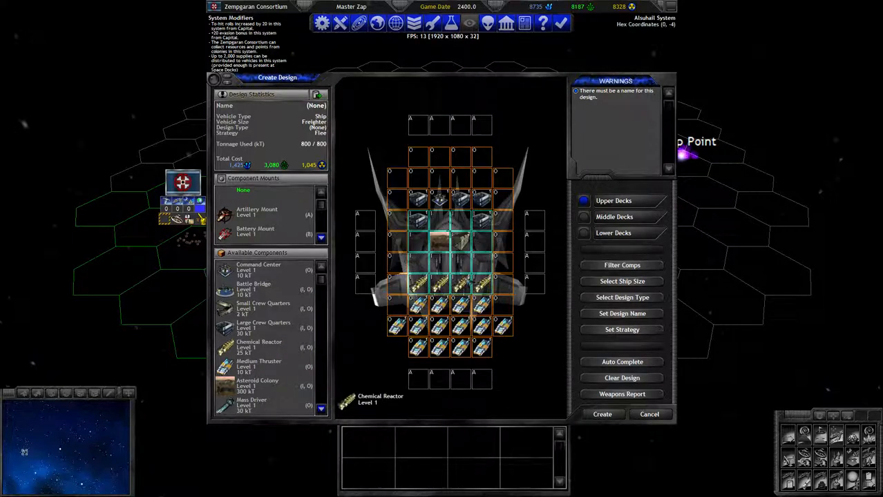
right_click(469, 238)
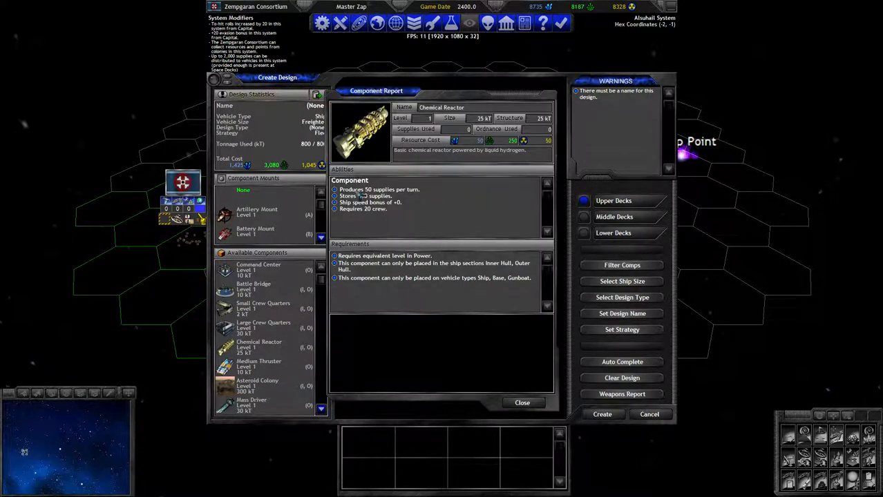
click(523, 403)
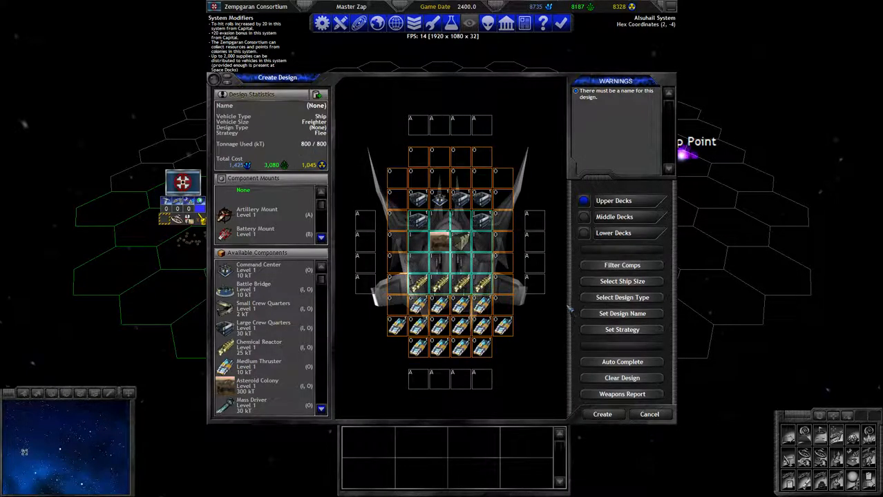
click(621, 313)
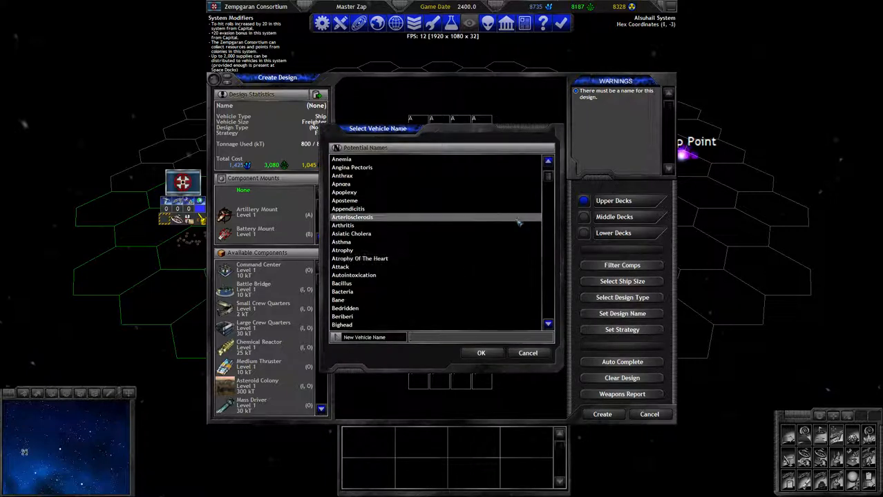
drag(547, 177, 547, 228)
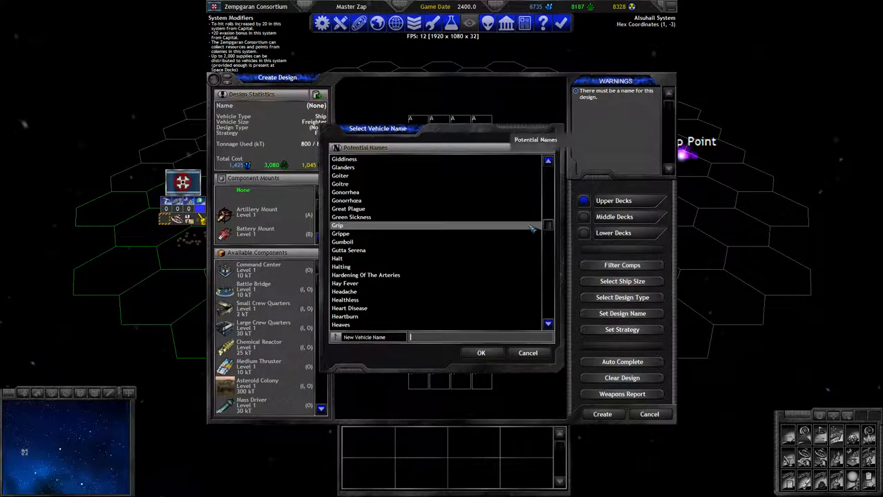
Name the freighter design Gonorrhea, leaving its warnings list empty
click(532, 226)
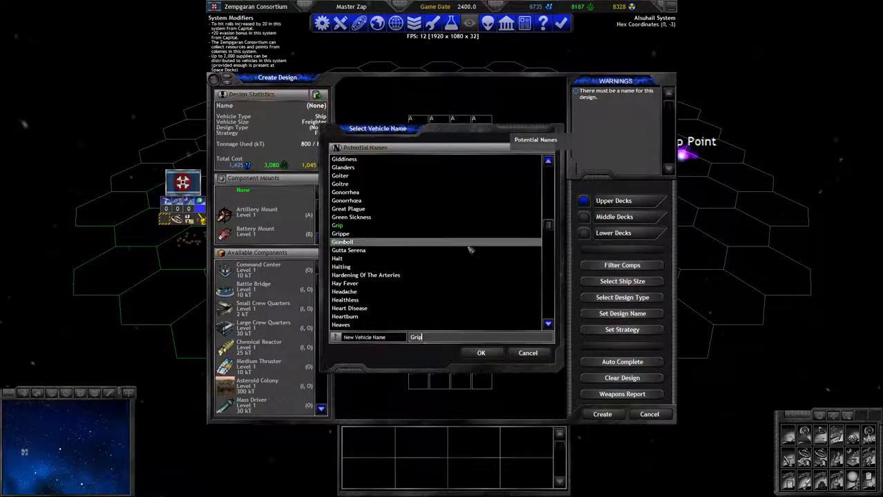
click(448, 203)
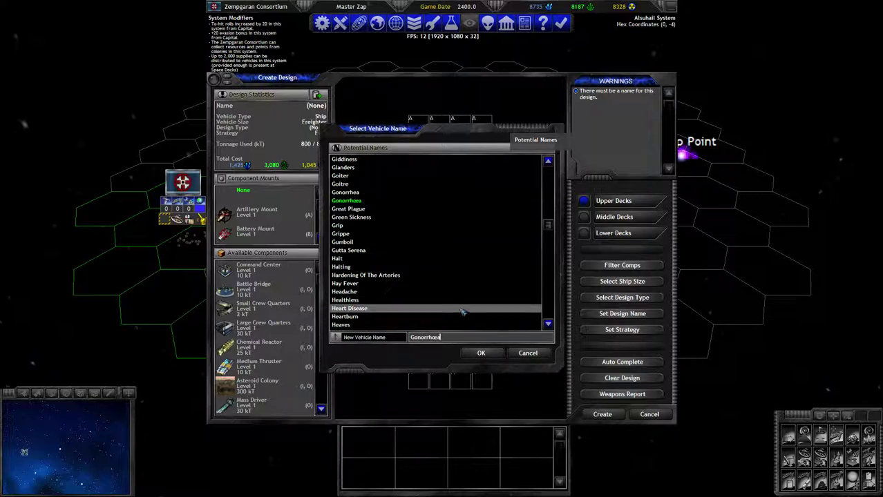
click(379, 194)
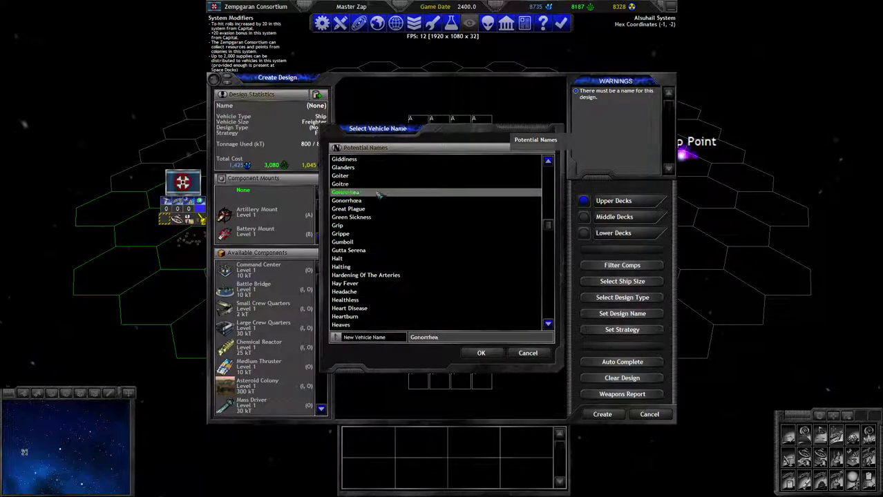
click(481, 353)
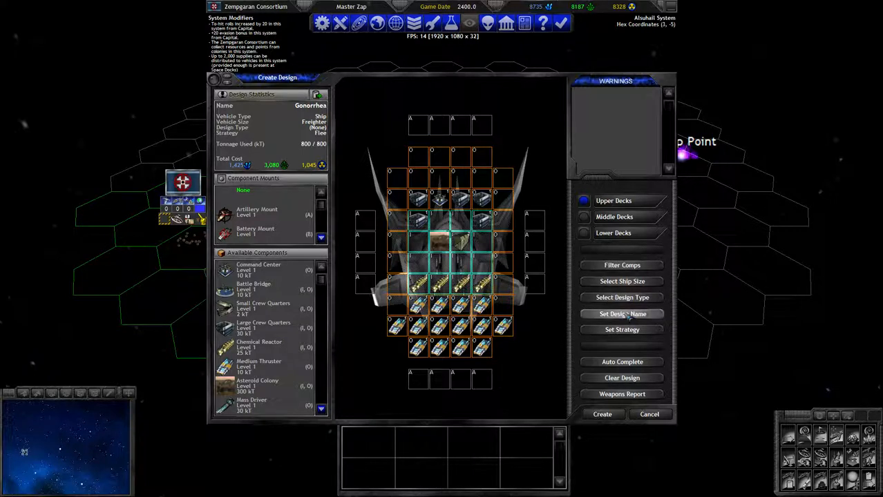
click(627, 315)
Set the design type to Colonizer (Asteroids) and save the finished Gonorrhea design
click(519, 358)
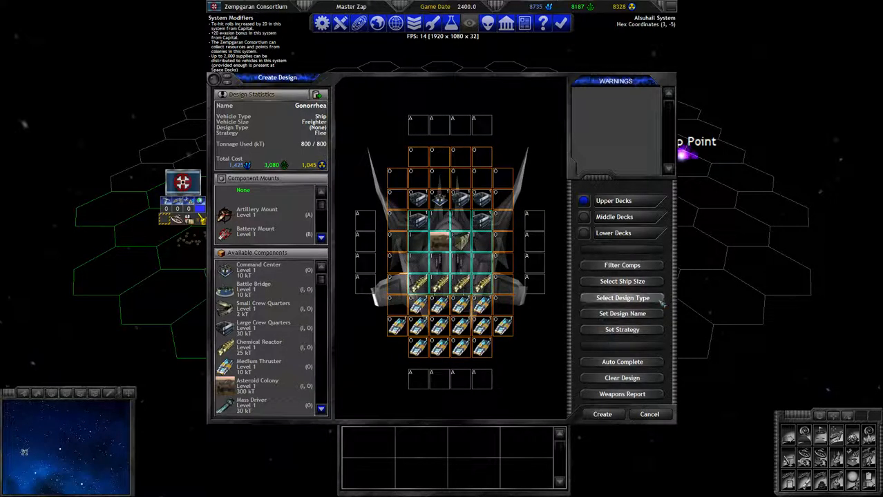
click(622, 297)
scroll(414, 235, down, 3)
click(368, 270)
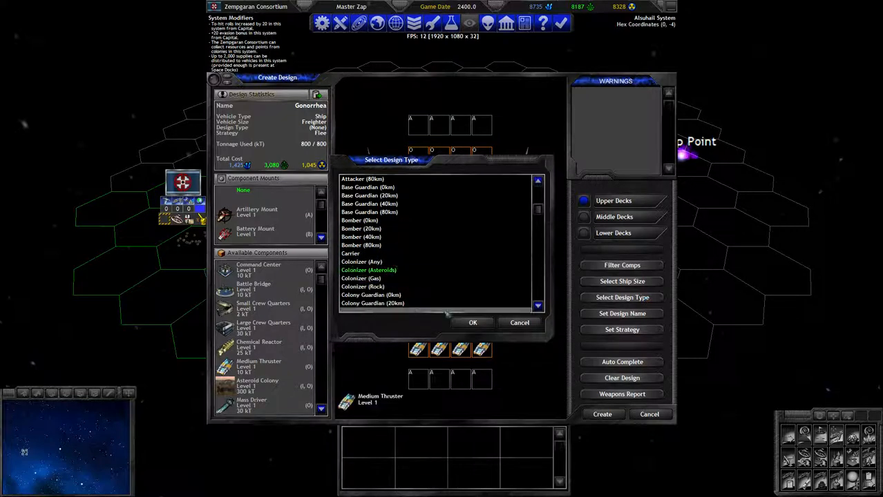
click(473, 322)
click(602, 415)
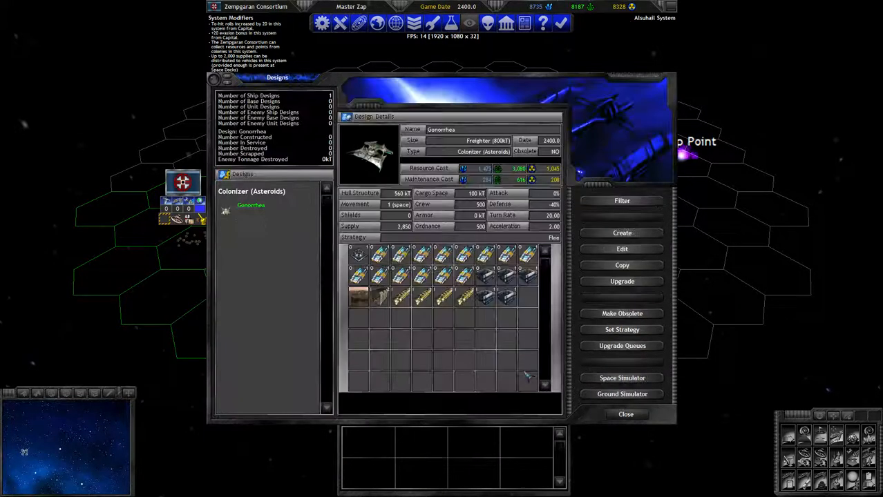
Start a new vehicle design of type Ship, moving on to hull sizes
click(591, 232)
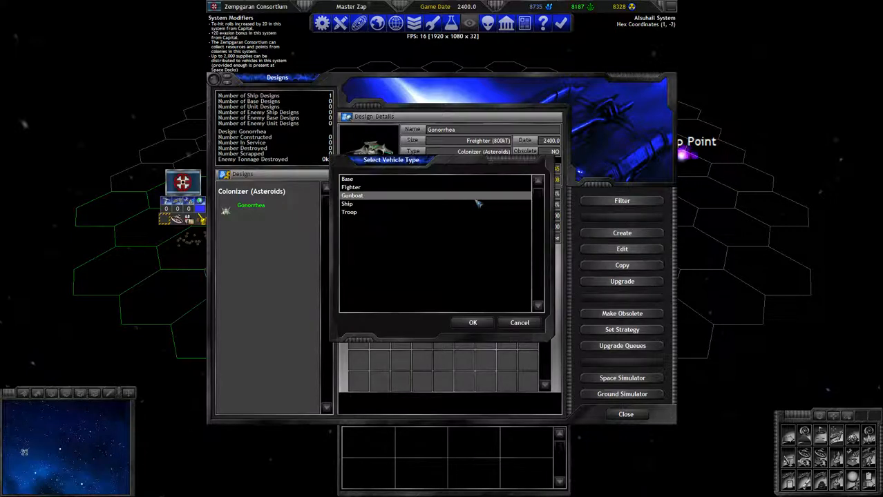
click(426, 204)
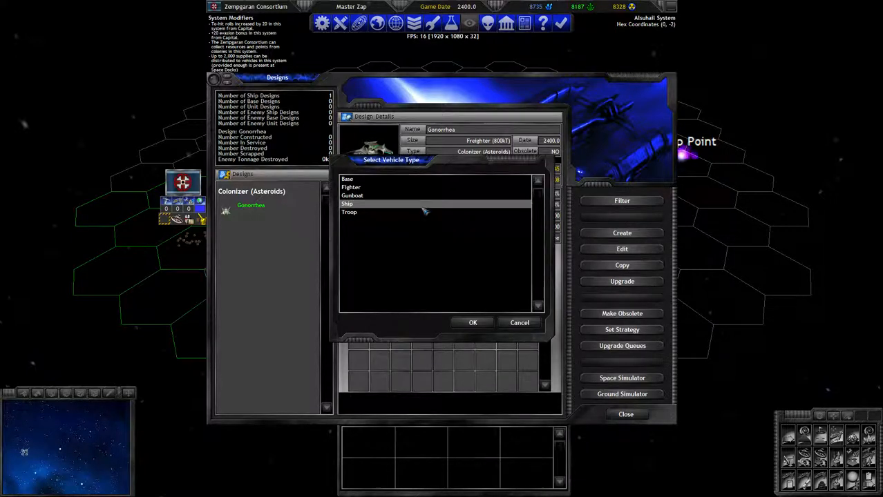
double_click(425, 205)
Compare Cruiser and Destroyer hulls, confirm the Destroyer, and pick up a Chemical Reactor
click(325, 133)
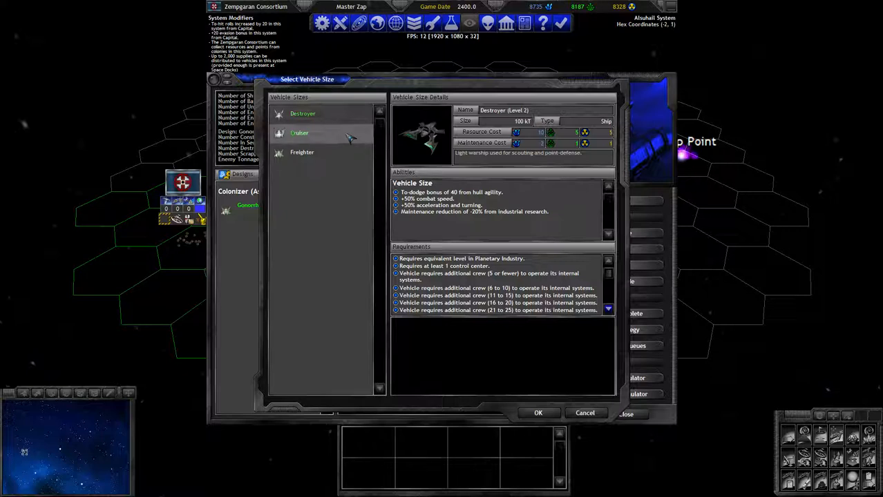
click(332, 115)
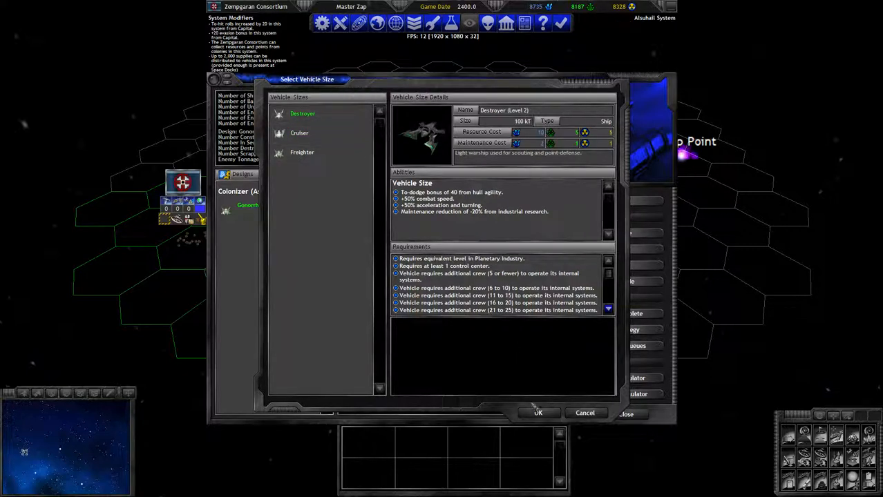
click(538, 413)
click(279, 351)
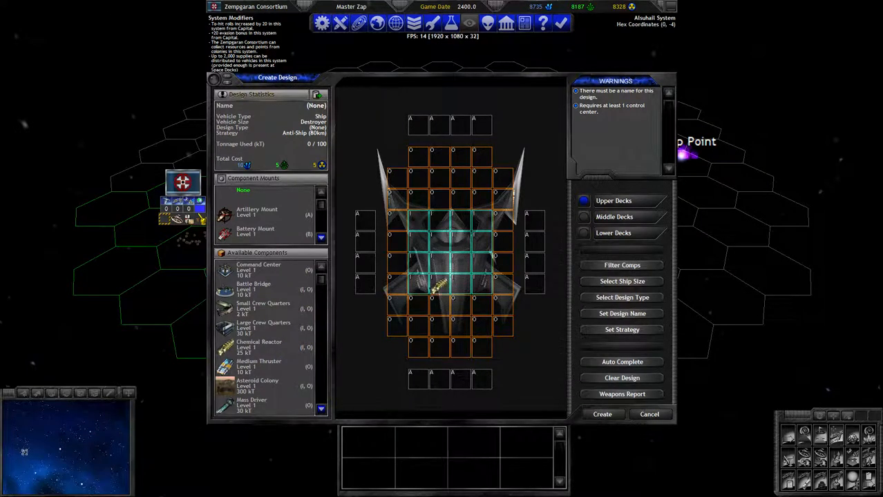
Place the Chemical Reactor and a Command Center on the Destroyer hull, checking the reactor's report
click(441, 283)
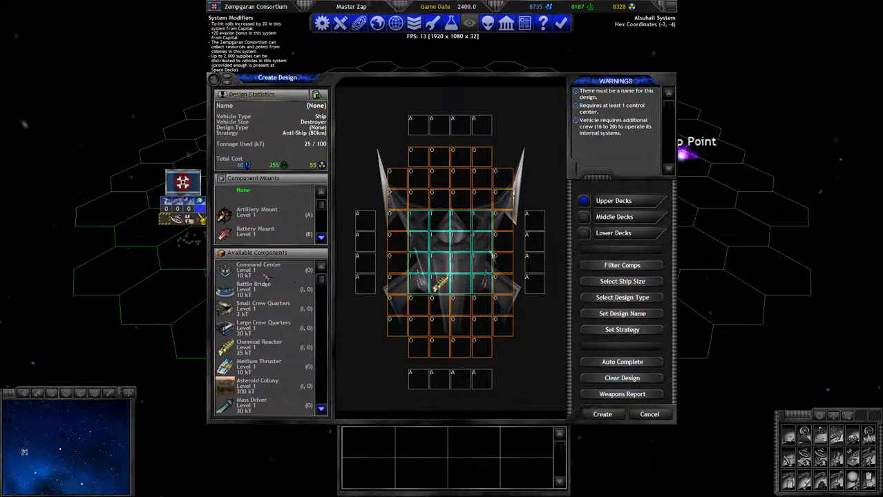
click(258, 269)
click(439, 201)
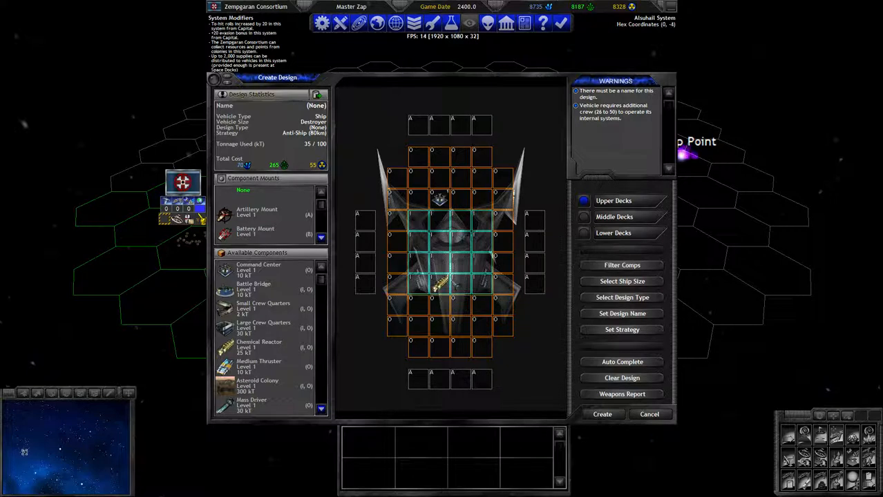
right_click(445, 282)
click(456, 265)
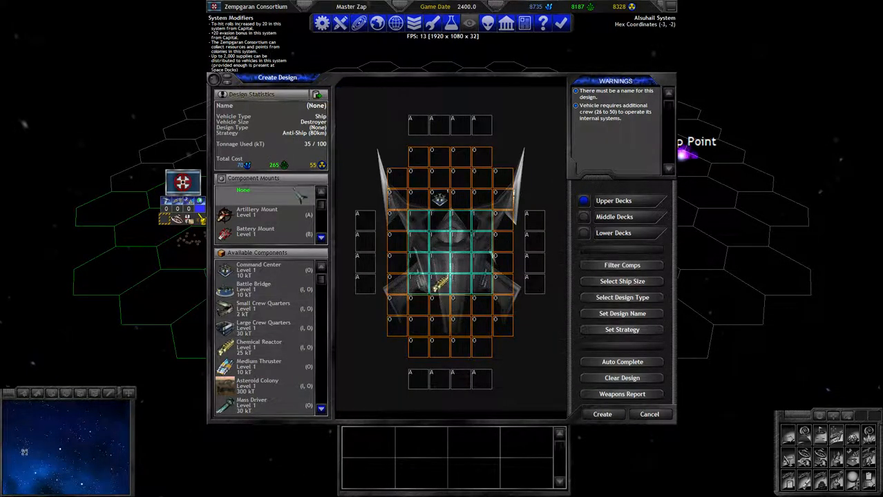
Review the second statistics page and the Fuel Tank and Medium Thruster reports
click(286, 135)
scroll(284, 337, down, 6)
scroll(284, 338, down, 3)
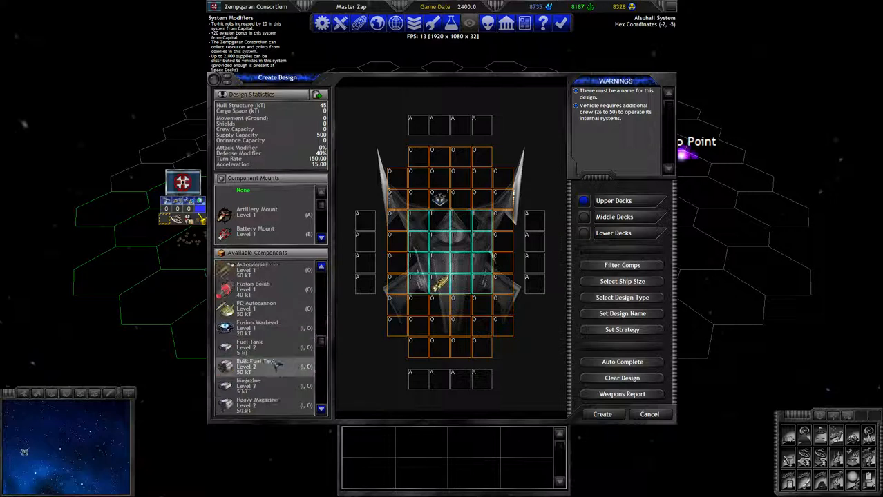
right_click(279, 353)
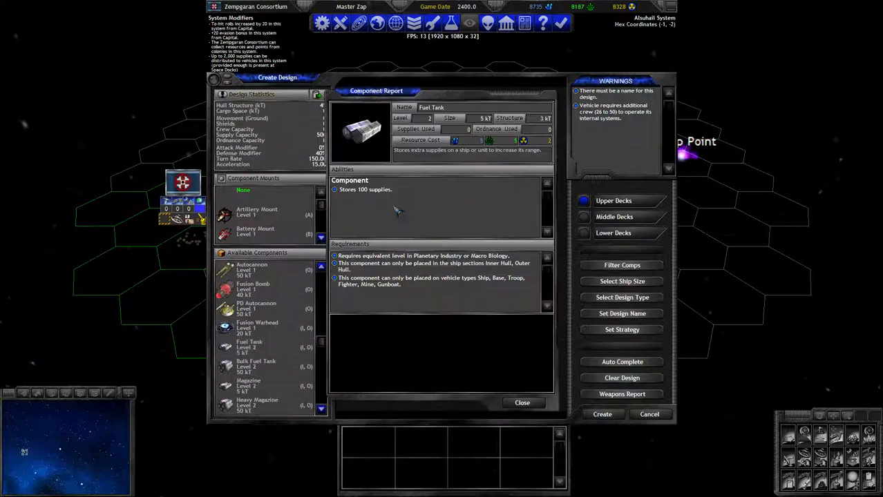
click(435, 214)
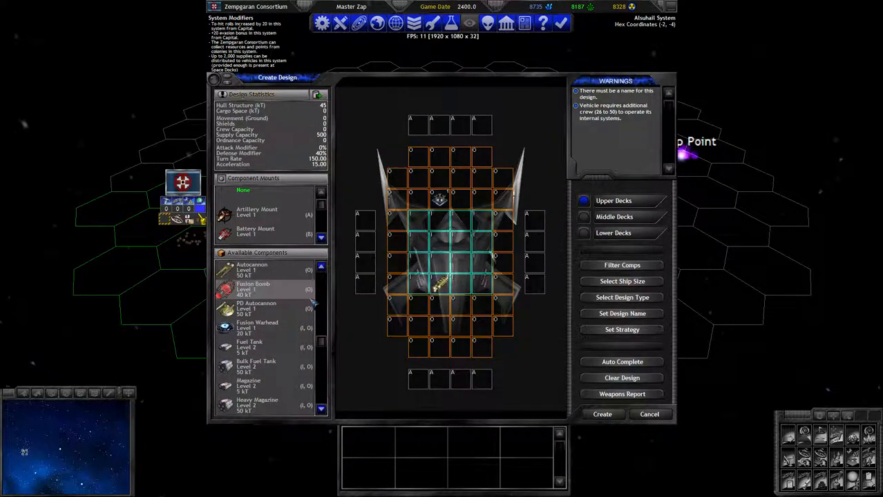
scroll(275, 304, up, 4)
scroll(275, 311, up, 3)
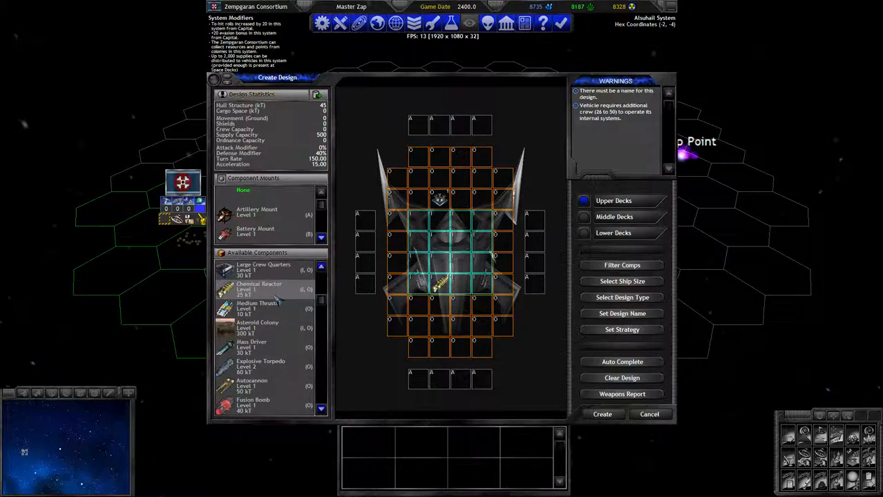
right_click(275, 311)
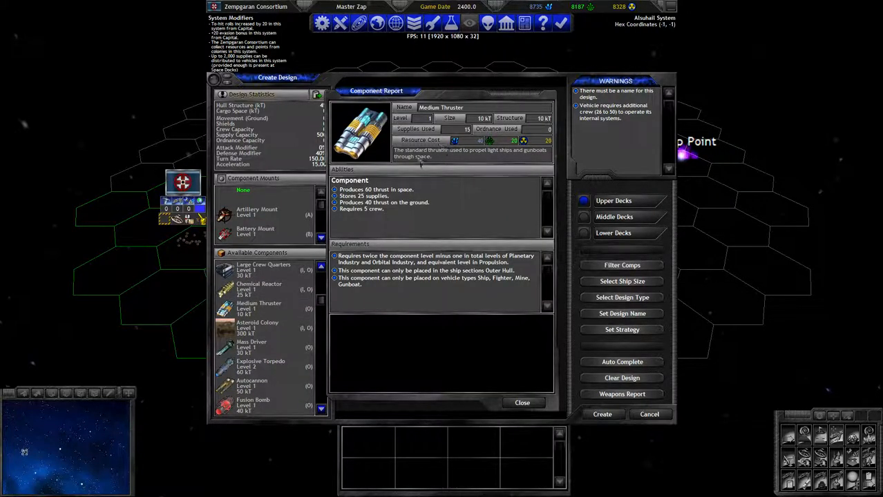
click(404, 186)
Place four Medium Thrusters in the hull's rear row, reaching 75 of 100 kT
drag(263, 307, 400, 334)
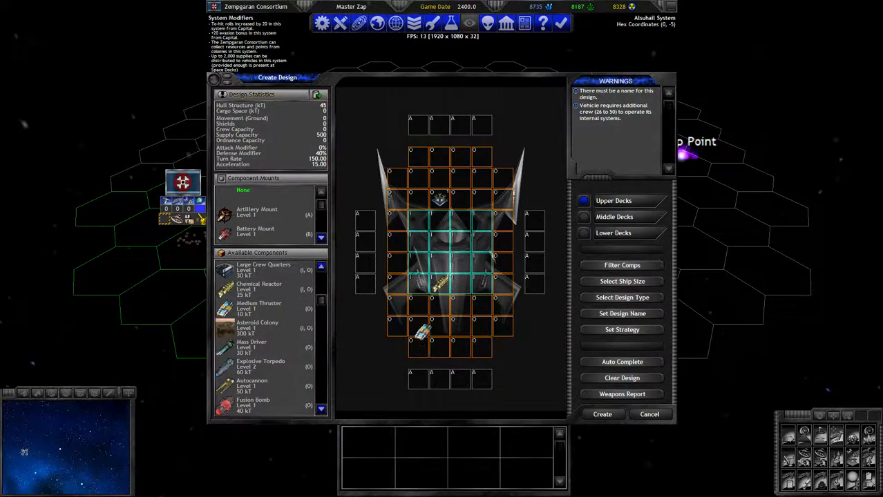
click(416, 325)
click(437, 325)
click(480, 325)
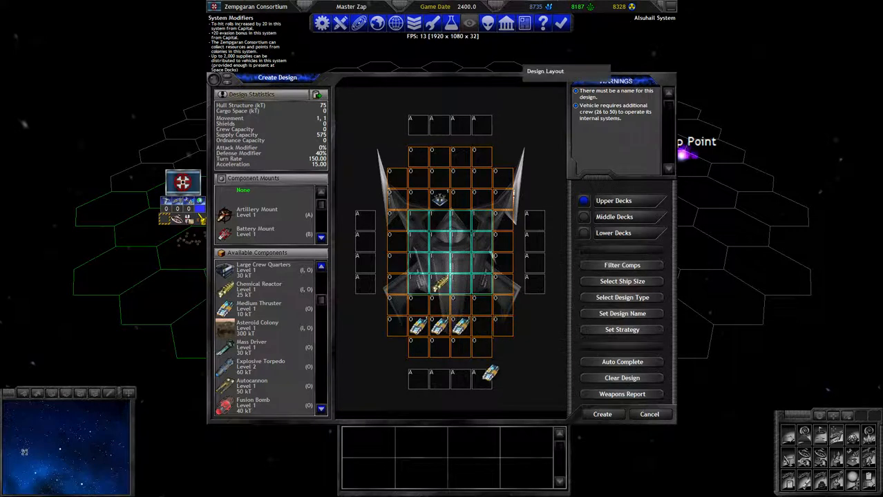
click(479, 326)
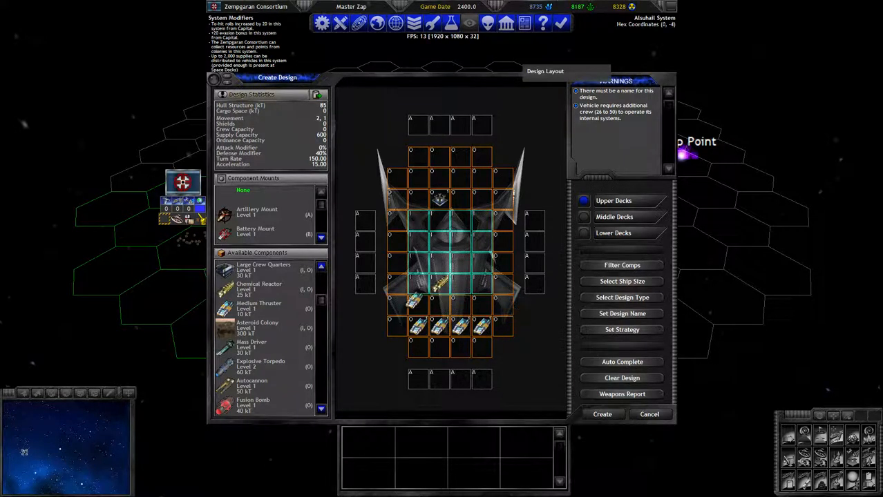
click(262, 308)
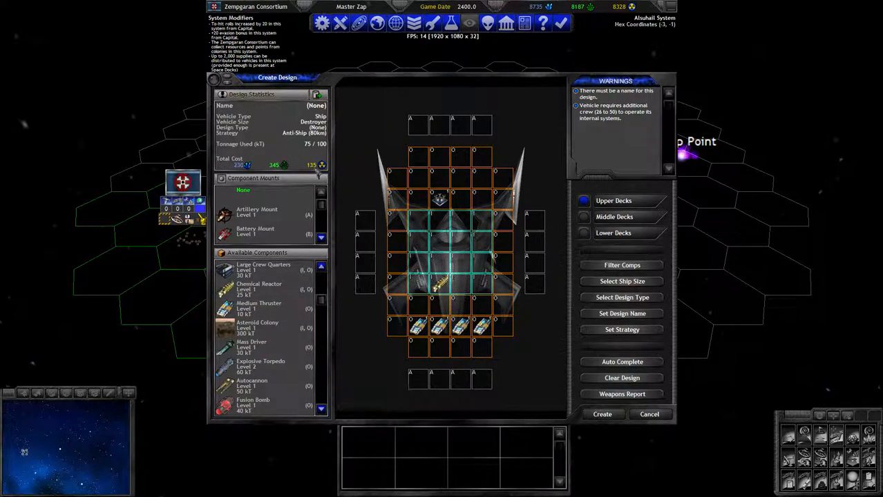
Remove three rear-row Medium Thrusters and re-add one, leaving two at 55 of 100 kT
right_click(480, 289)
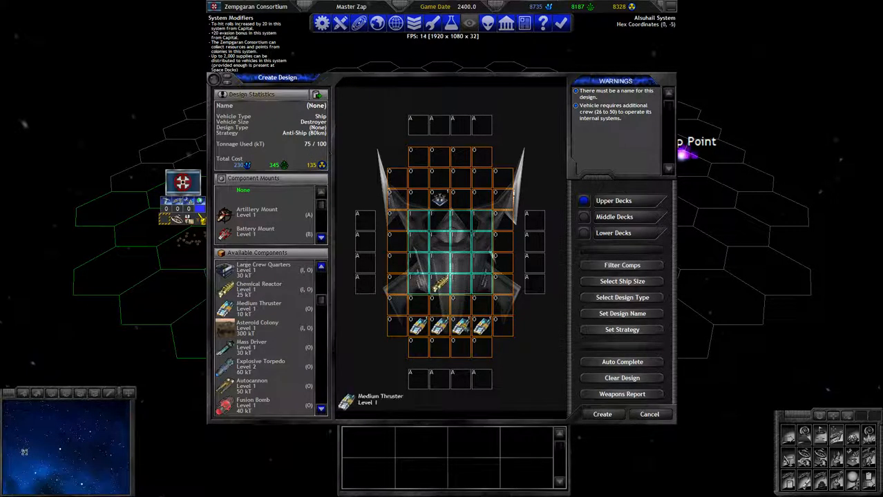
right_click(460, 326)
right_click(418, 326)
click(460, 326)
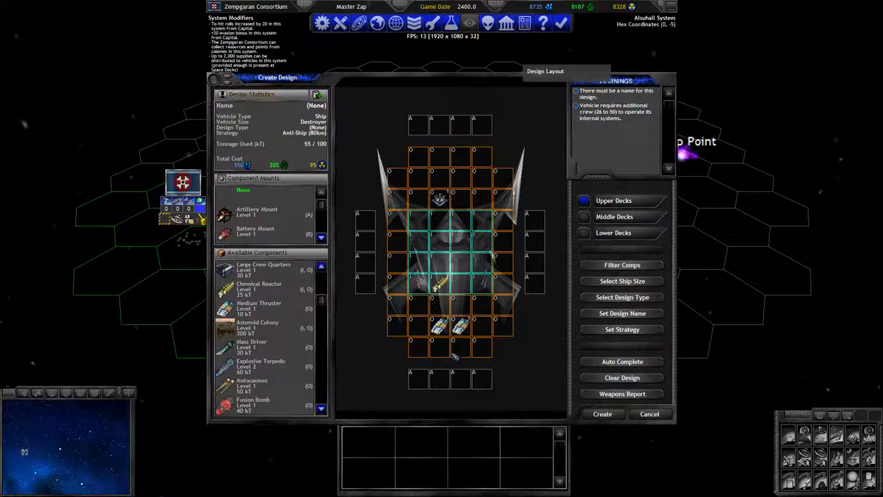
Review the Medium Thruster and Chemical Reactor component reports
right_click(460, 337)
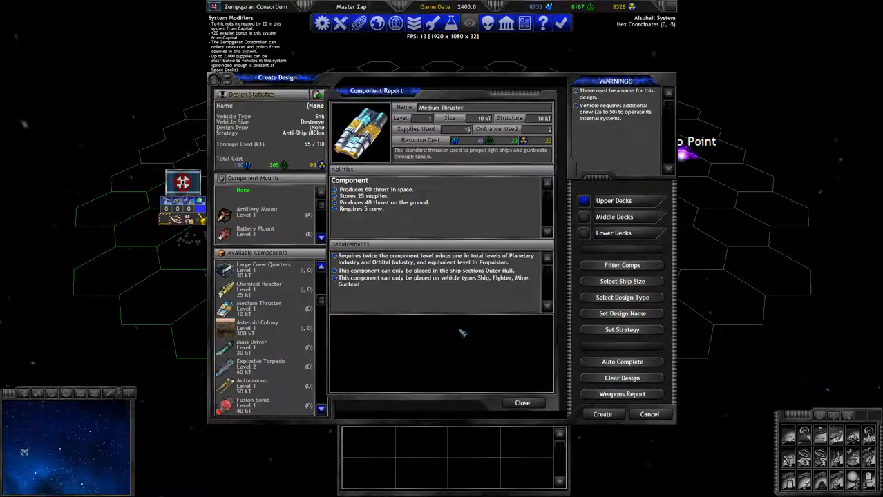
click(468, 310)
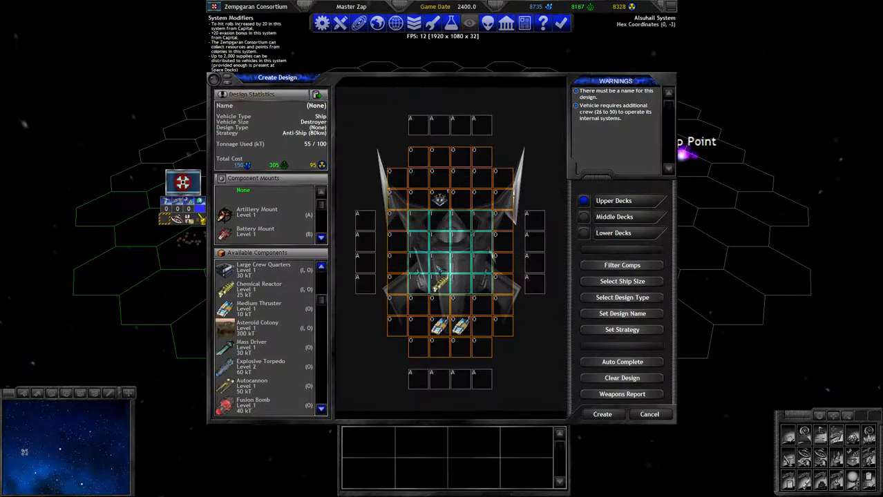
right_click(440, 268)
click(452, 285)
scroll(274, 290, up, 2)
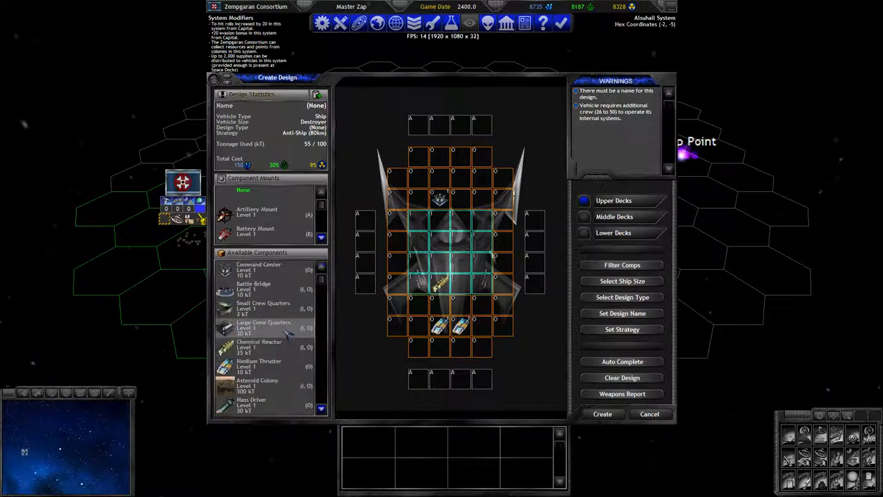
scroll(290, 308, up, 1)
scroll(297, 307, down, 3)
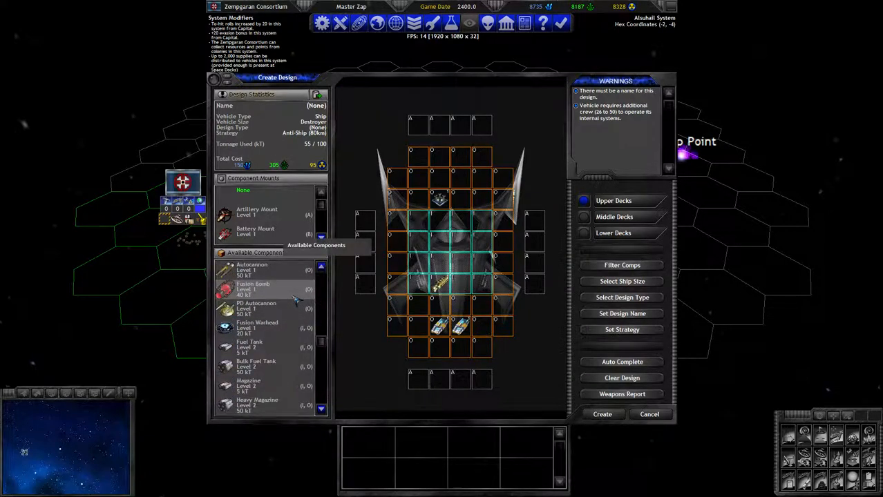
scroll(297, 304, down, 3)
scroll(304, 318, down, 5)
scroll(311, 331, down, 5)
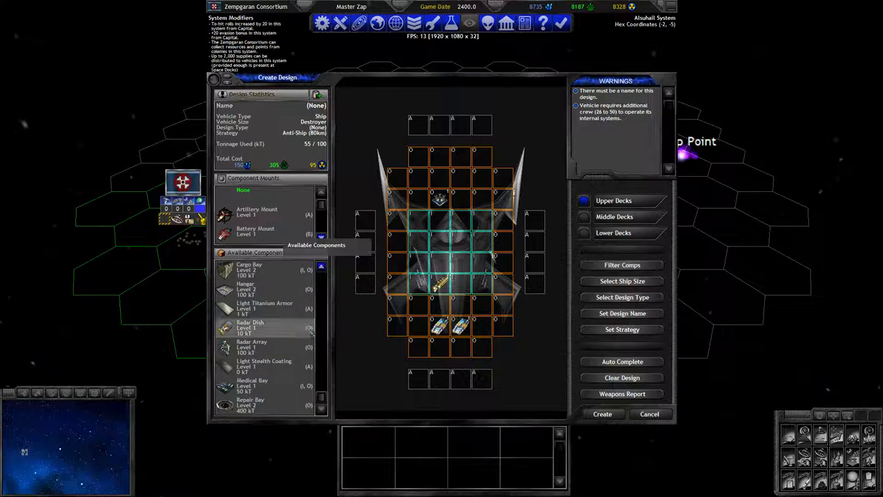
Place a Radar Dish in the upper hull and read its component report twice
click(306, 330)
click(461, 178)
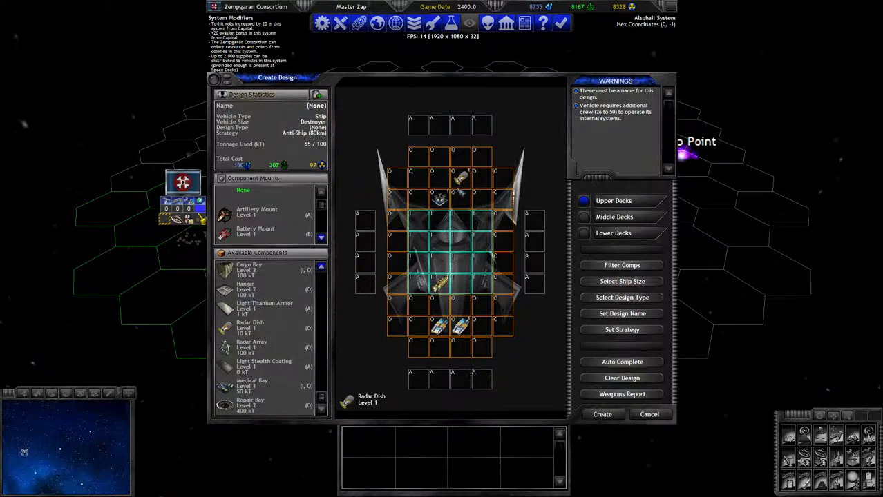
right_click(462, 178)
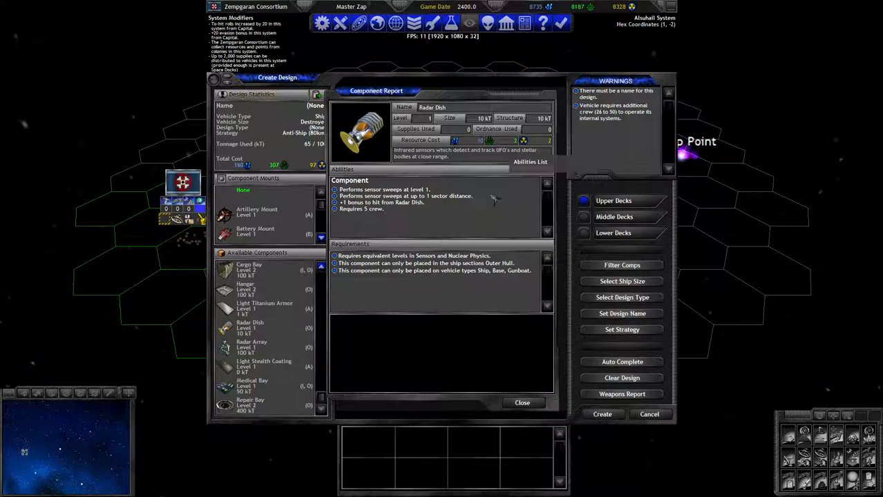
key(Escape)
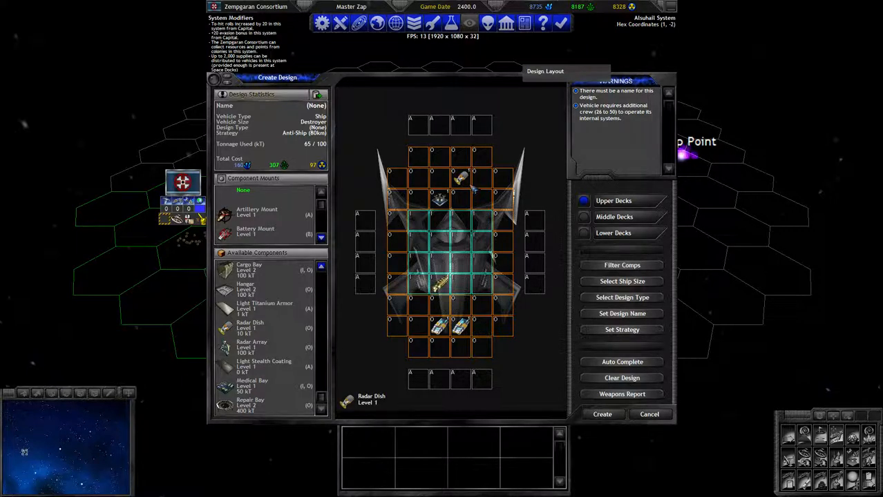
right_click(475, 185)
click(473, 224)
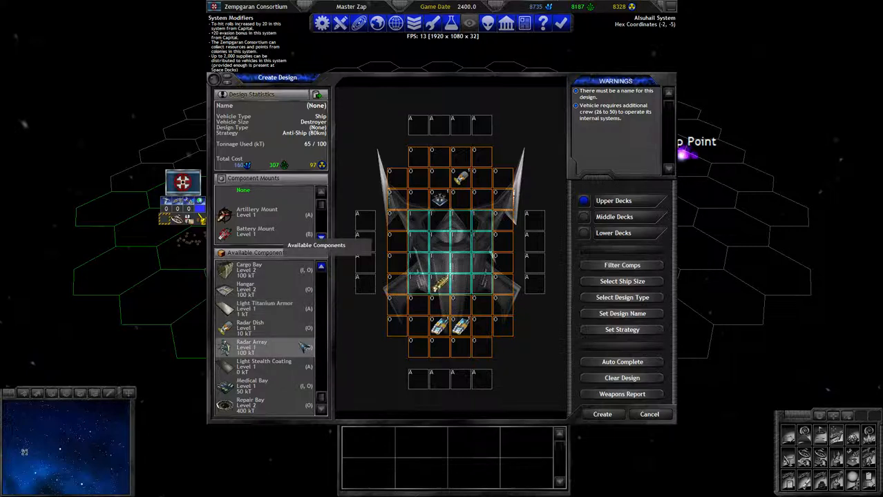
scroll(306, 345, up, 5)
scroll(306, 345, up, 5)
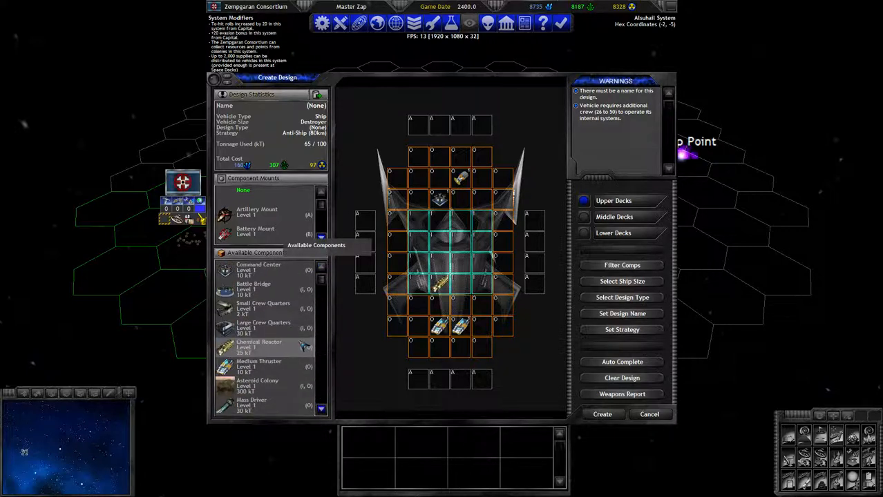
scroll(306, 345, up, 5)
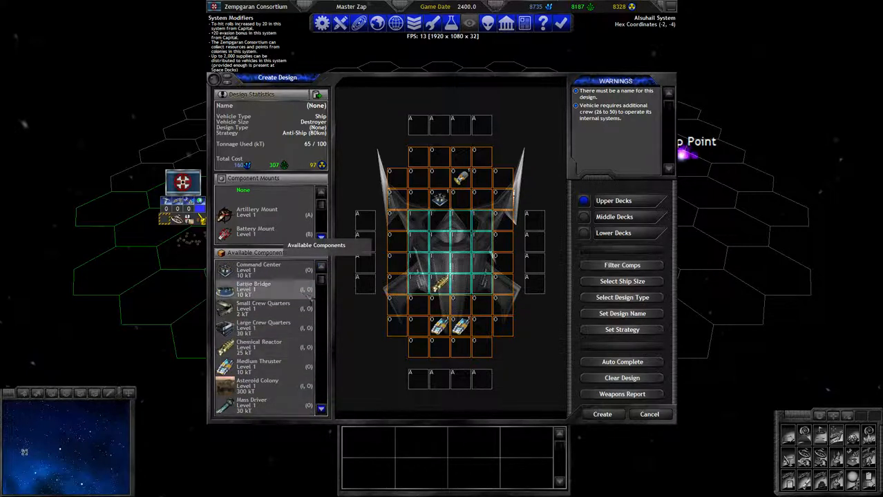
Check the hull structure stats, cancel the Destroyer draft, and start a new design
click(273, 131)
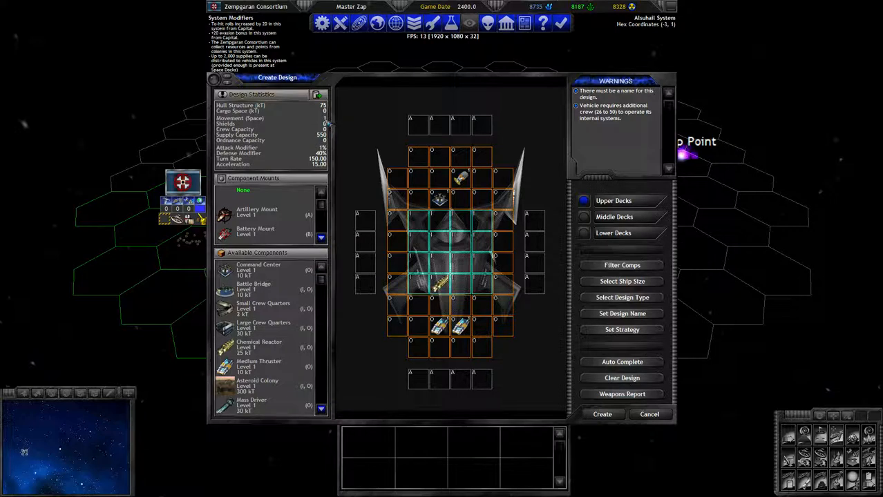
click(317, 128)
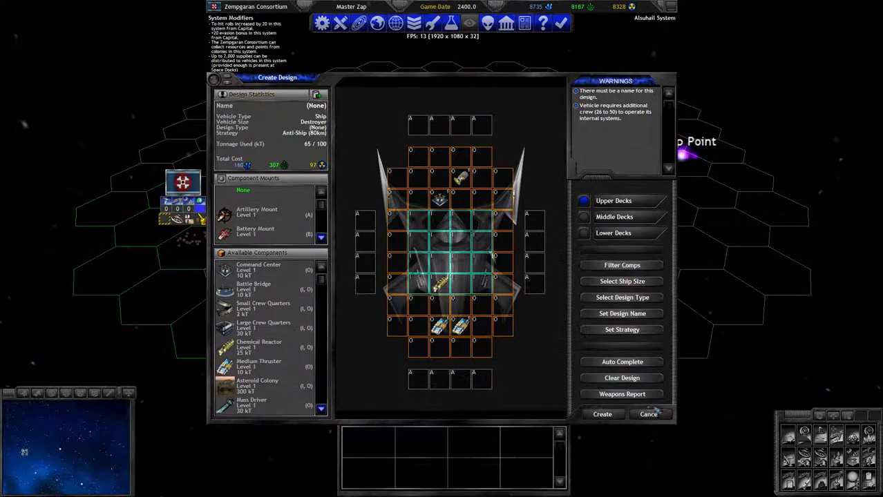
click(649, 415)
click(622, 233)
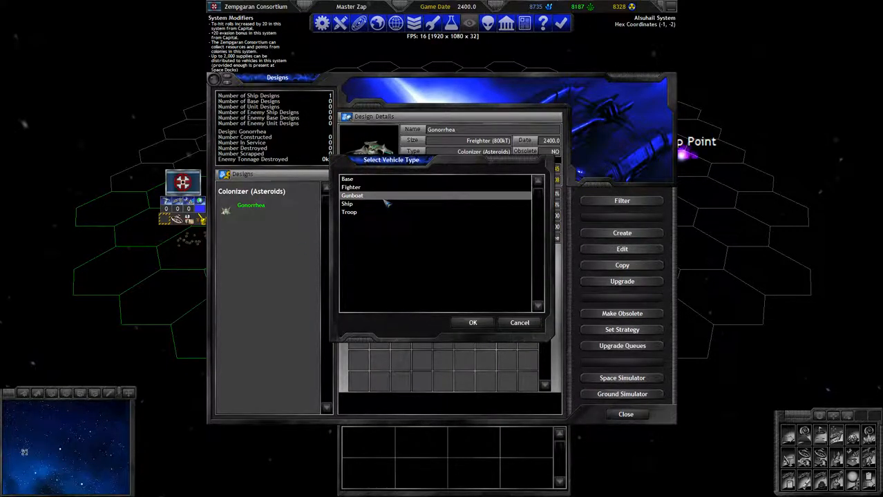
Choose Gunboat as vehicle type and hull size, starting an empty 0/50 kT design
double_click(352, 195)
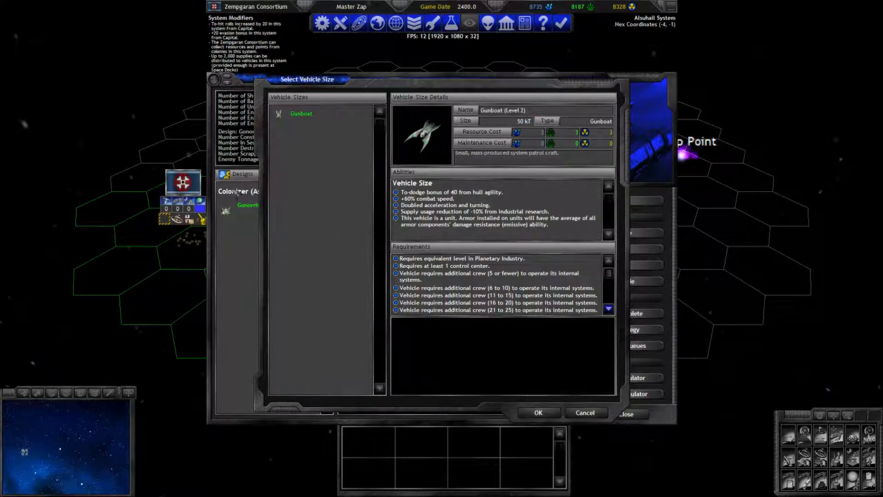
double_click(300, 113)
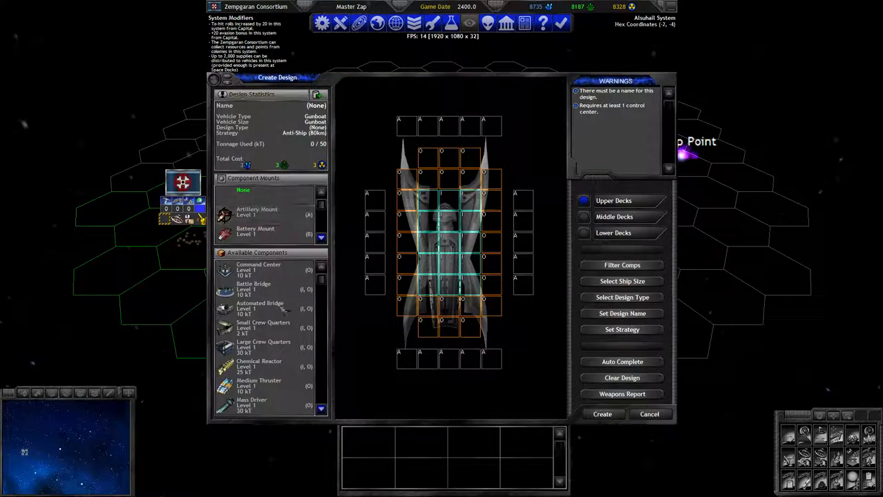
Place an Automated Bridge in the Gunboat hull and read its report, using 10 of 50 kT
drag(282, 309, 456, 193)
right_click(461, 185)
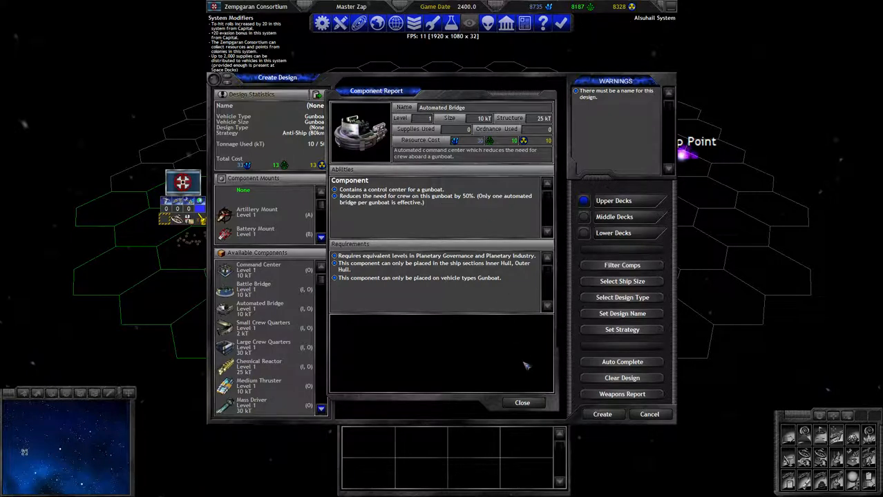
click(521, 402)
drag(281, 309, 380, 399)
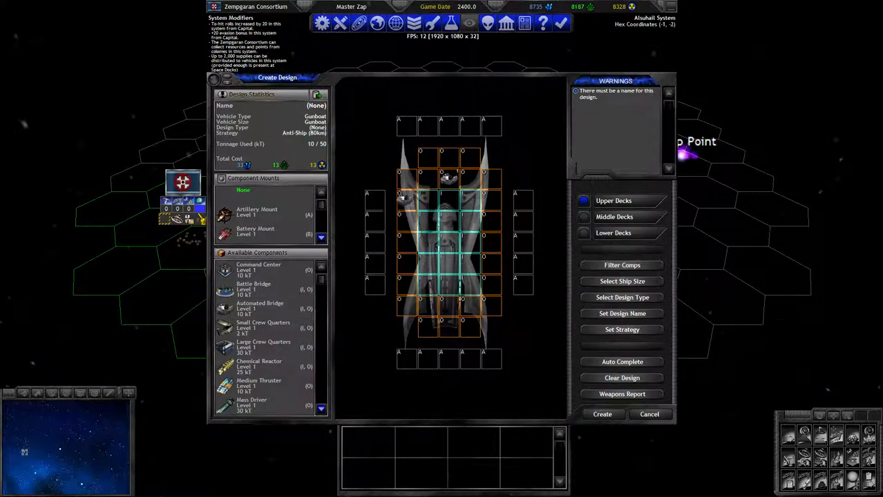
drag(281, 308, 424, 181)
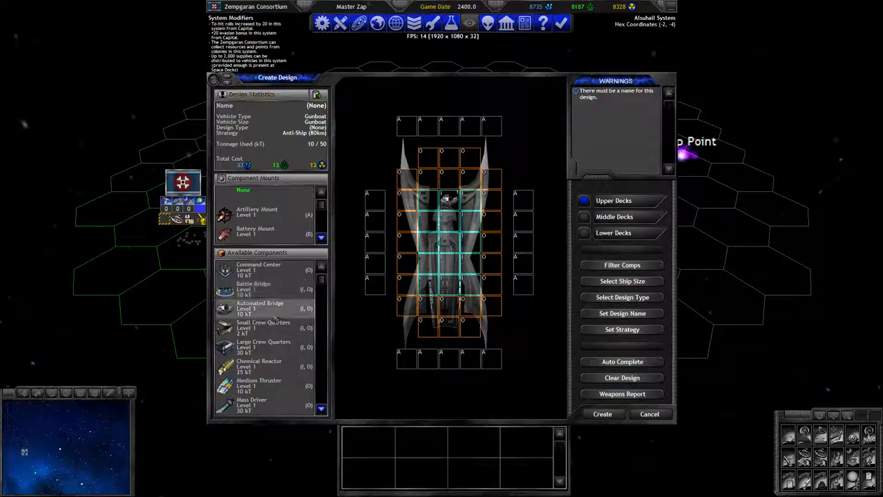
scroll(276, 221, down, 3)
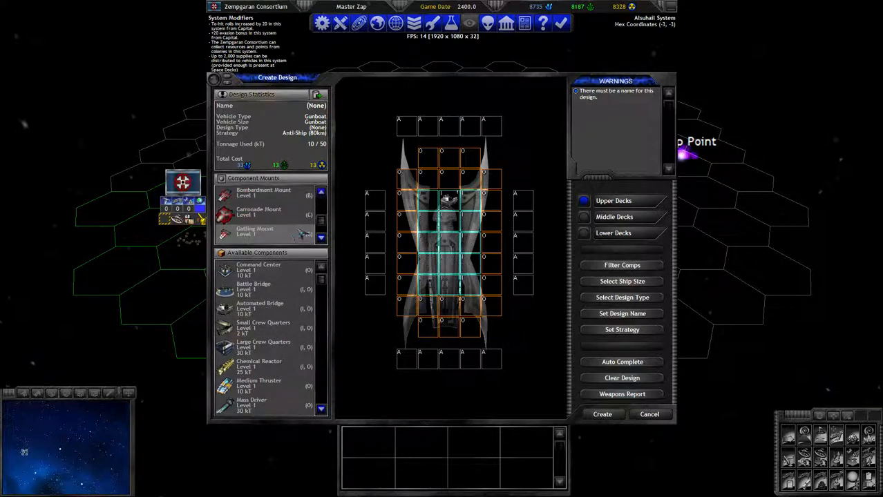
scroll(296, 234, down, 1)
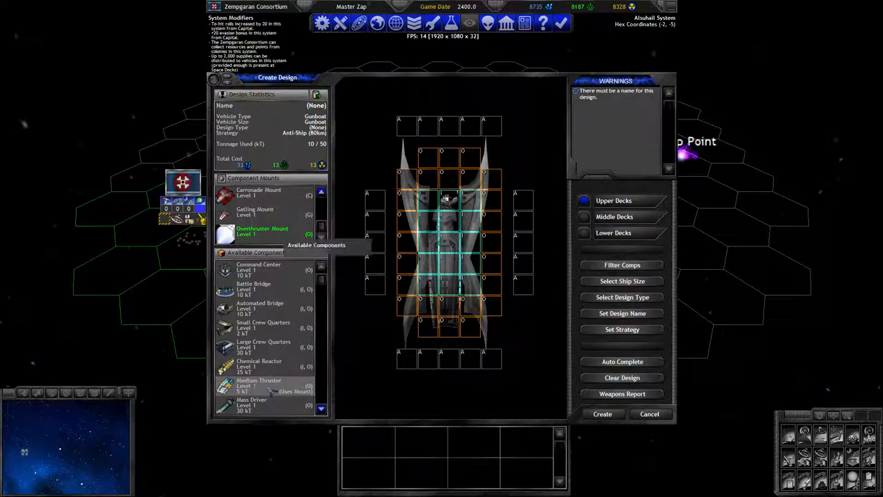
Read the Overthruster Mount report, then place two Medium Thrusters in the lower hull cells
right_click(263, 232)
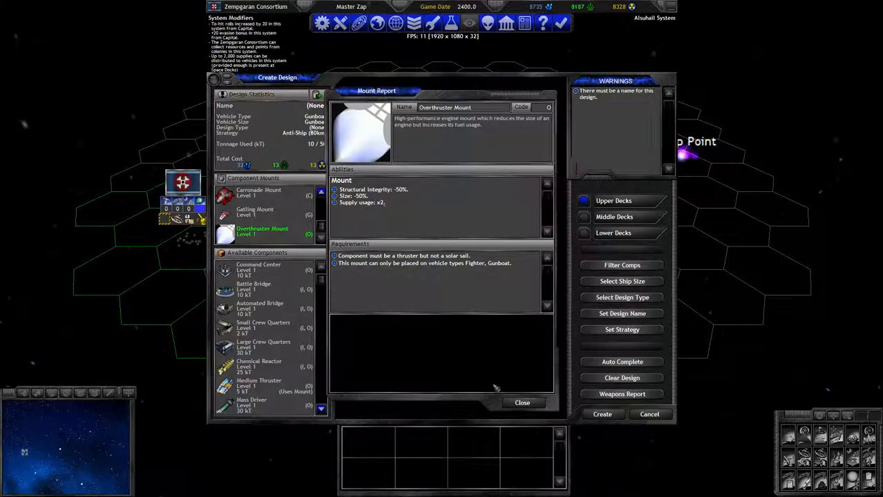
click(522, 403)
click(298, 385)
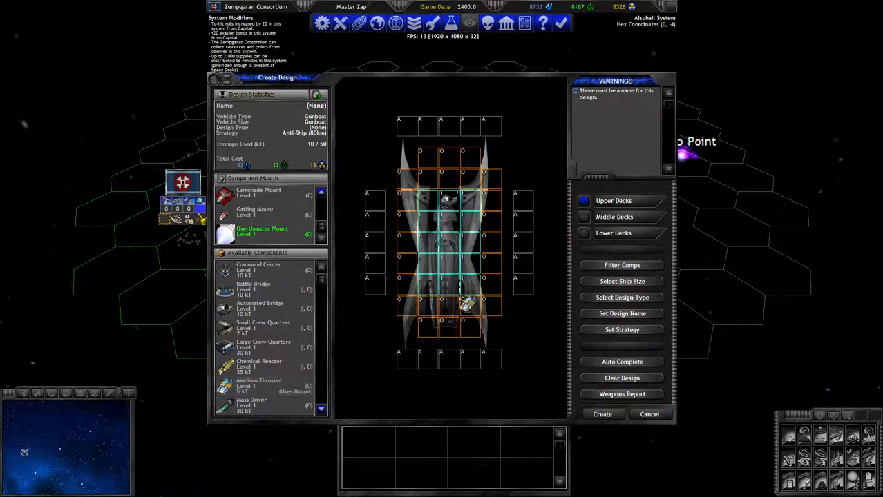
click(450, 308)
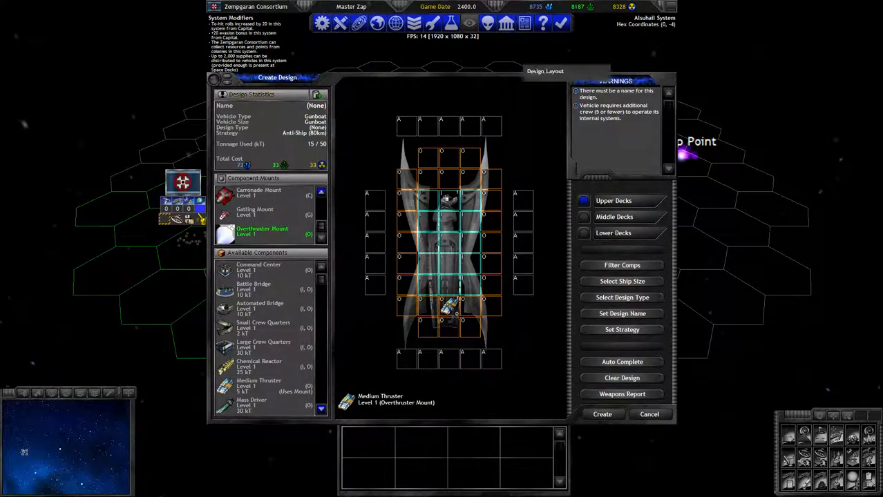
click(451, 306)
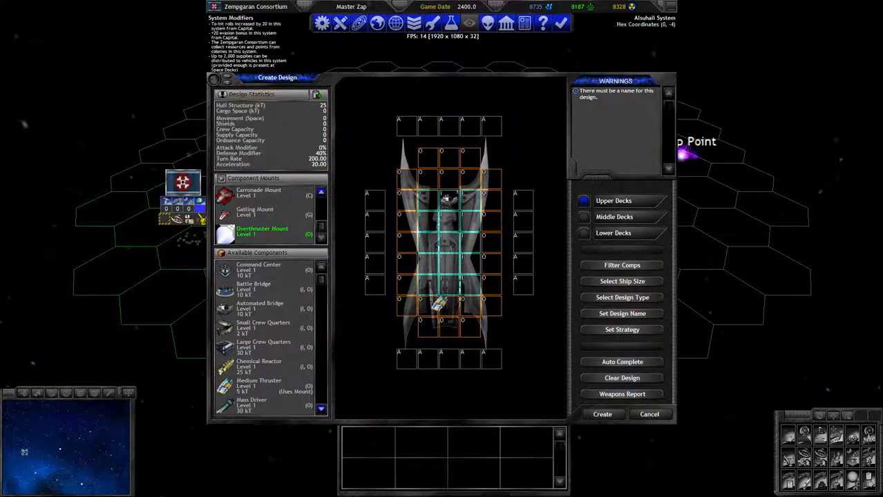
click(430, 306)
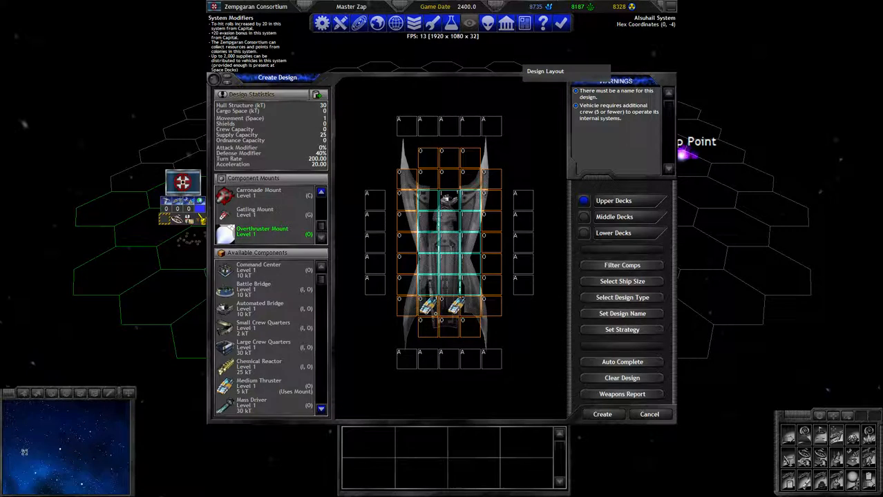
click(471, 306)
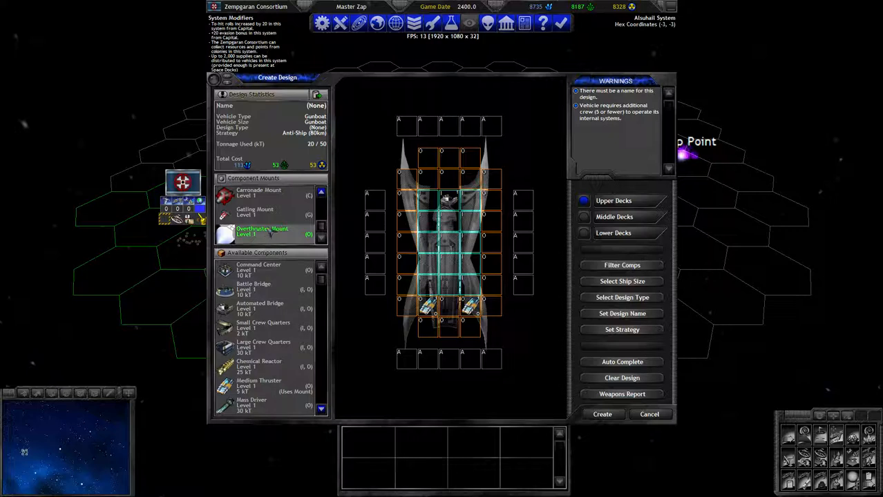
scroll(276, 221, down, 2)
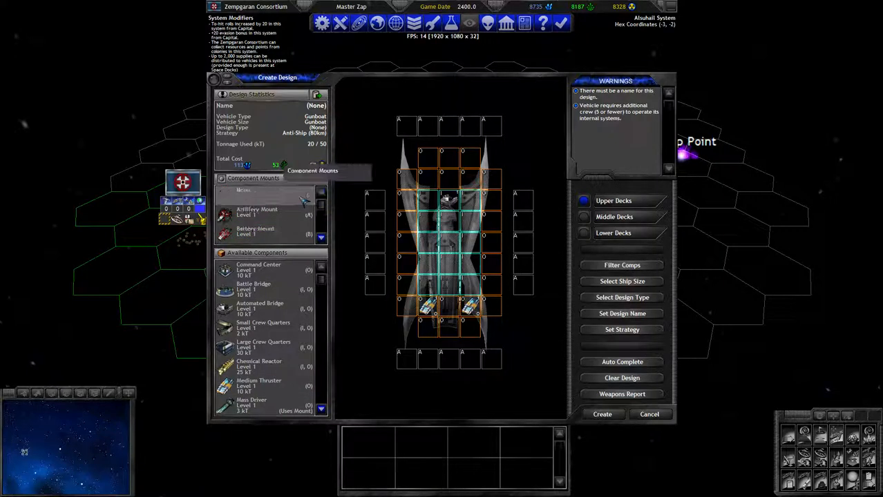
Read the Artillery Mount and Battery Mount reports
right_click(276, 199)
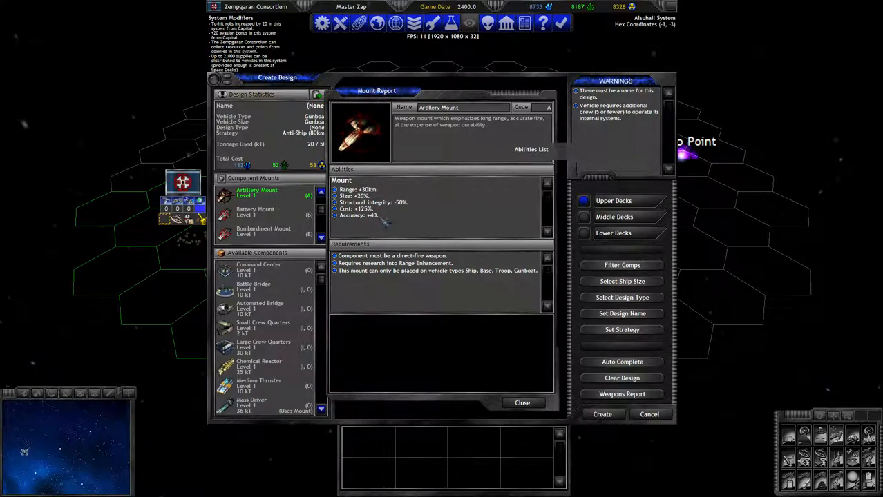
right_click(384, 221)
click(256, 212)
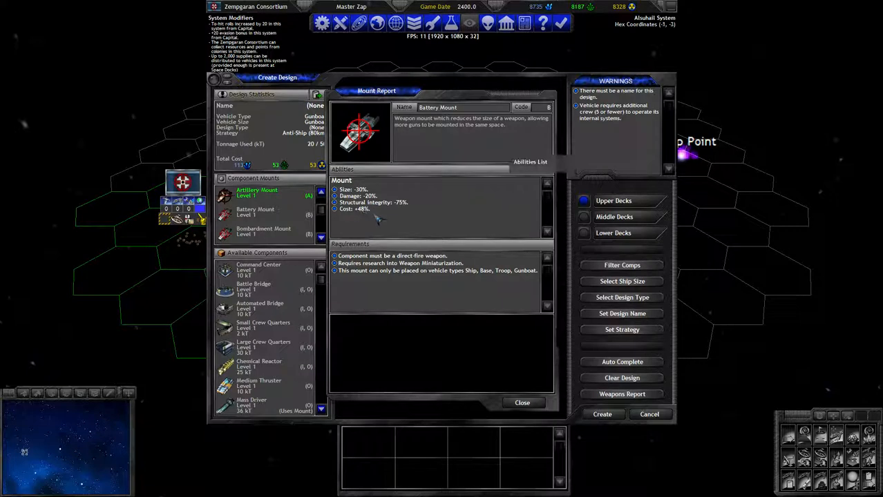
right_click(373, 210)
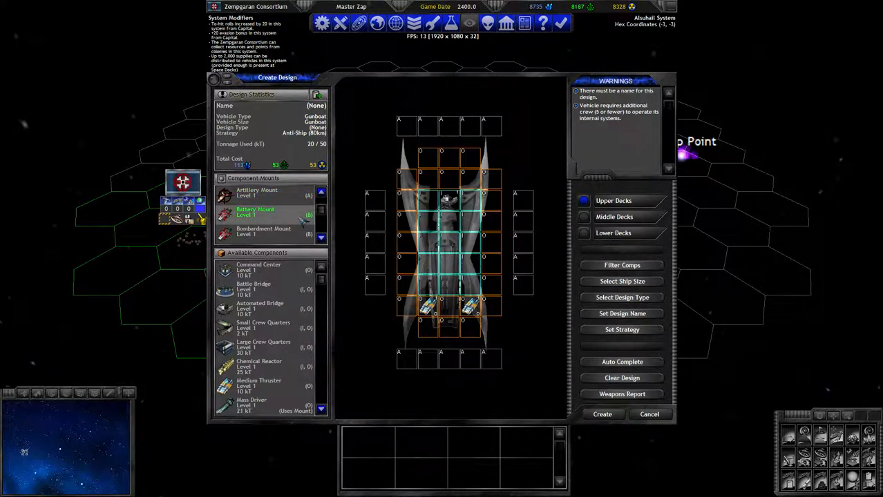
scroll(302, 218, down, 1)
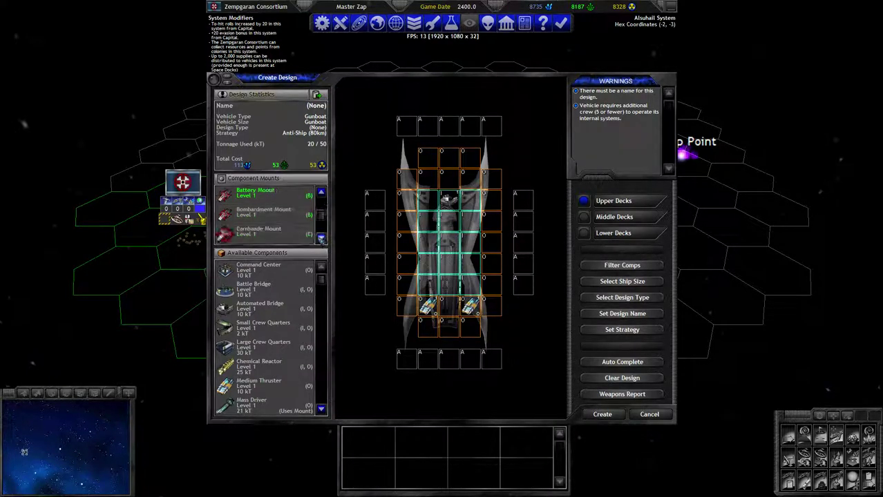
Select the Bombardment Mount after reading its report, and pick up an Explosive Torpedo
click(269, 214)
right_click(369, 227)
scroll(283, 311, down, 3)
scroll(285, 331, down, 3)
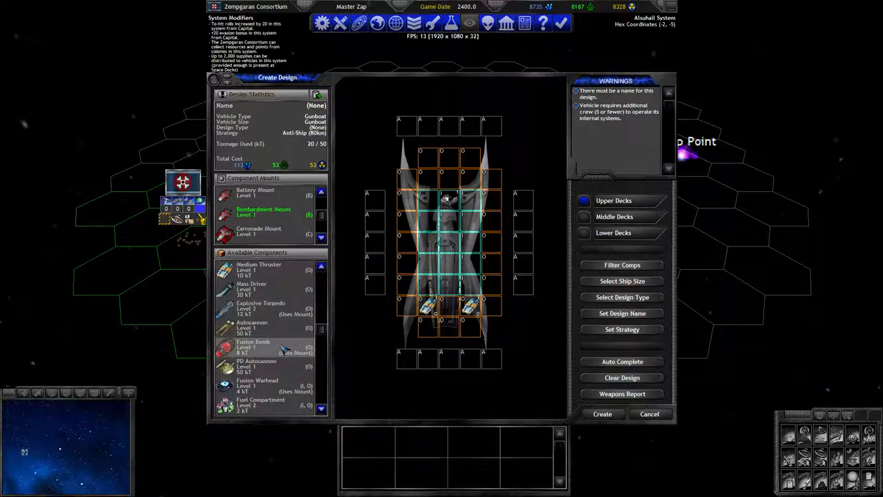
right_click(271, 213)
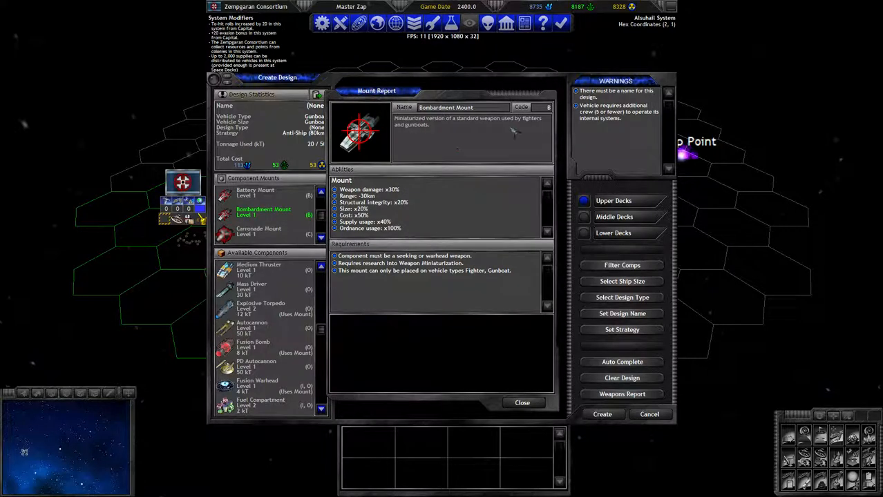
right_click(484, 165)
click(288, 314)
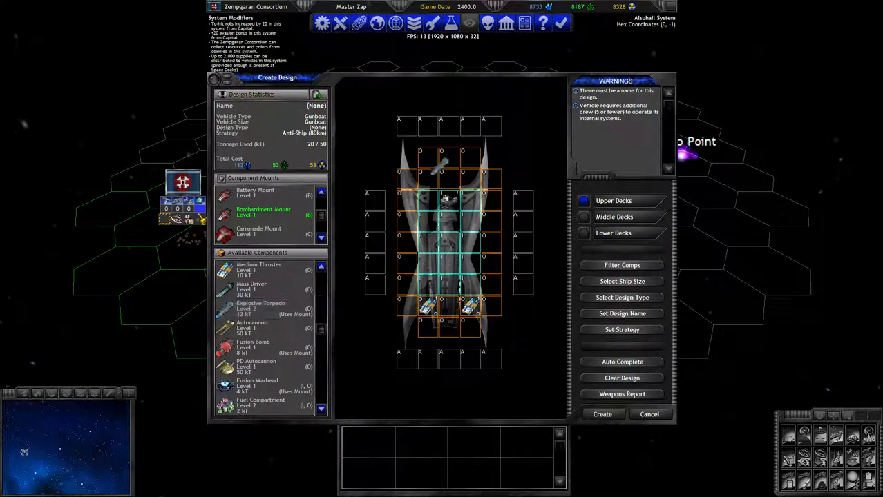
Place the Explosive Torpedo in the top hull row (32/50 kT) and read its report
click(442, 161)
right_click(442, 160)
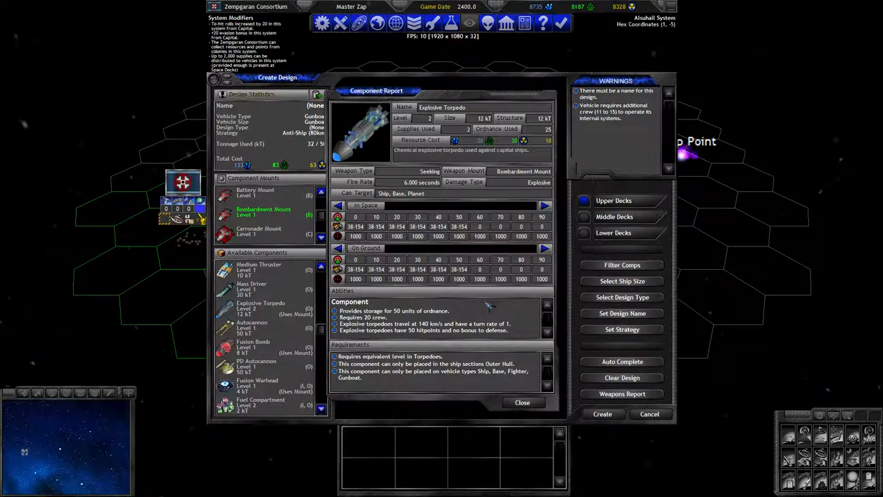
right_click(484, 304)
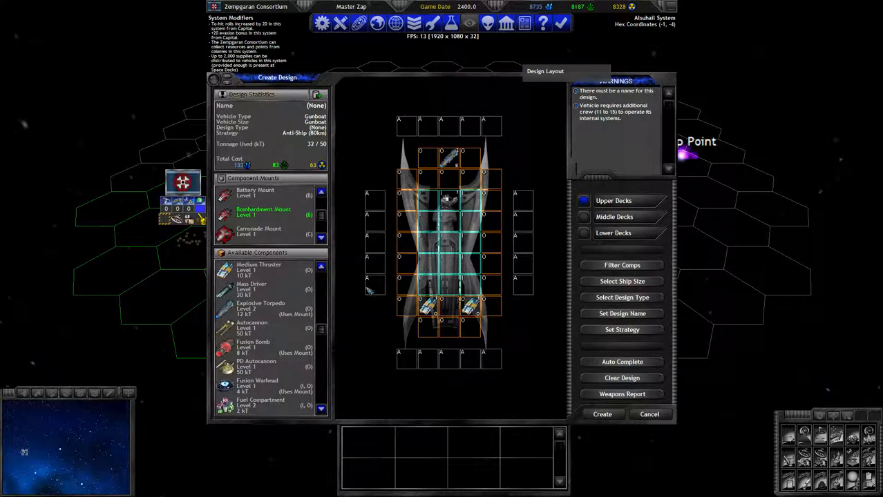
scroll(307, 304, down, 5)
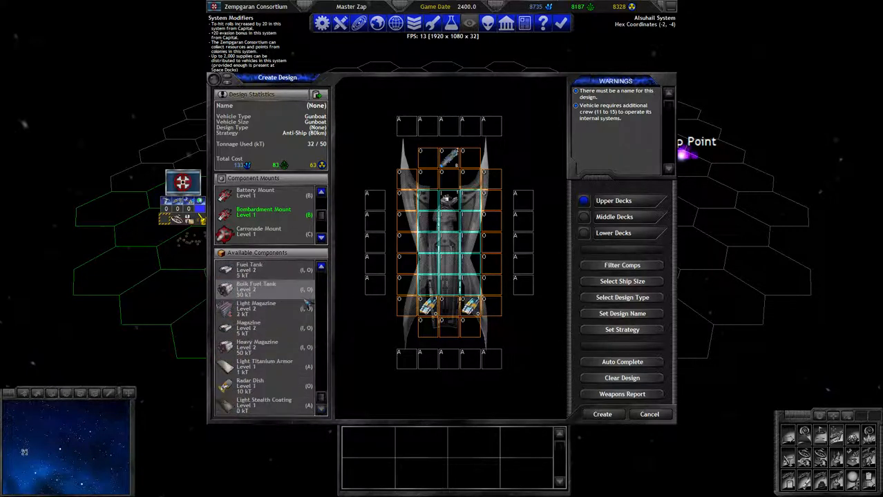
scroll(307, 304, up, 3)
scroll(304, 308, up, 3)
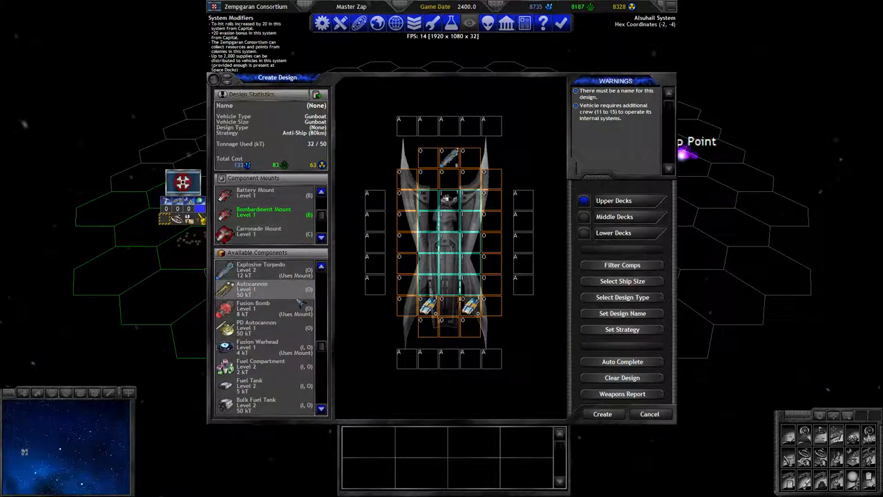
scroll(283, 318, down, 3)
scroll(283, 324, down, 3)
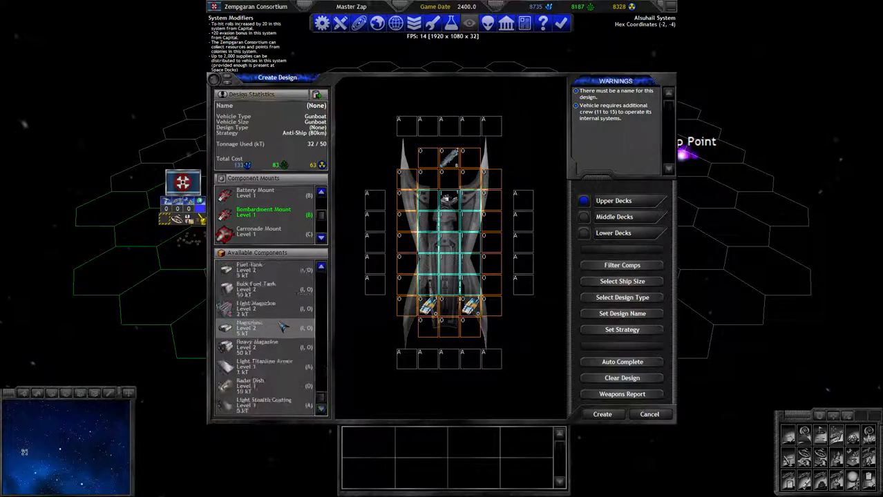
scroll(283, 321, up, 3)
scroll(282, 318, up, 3)
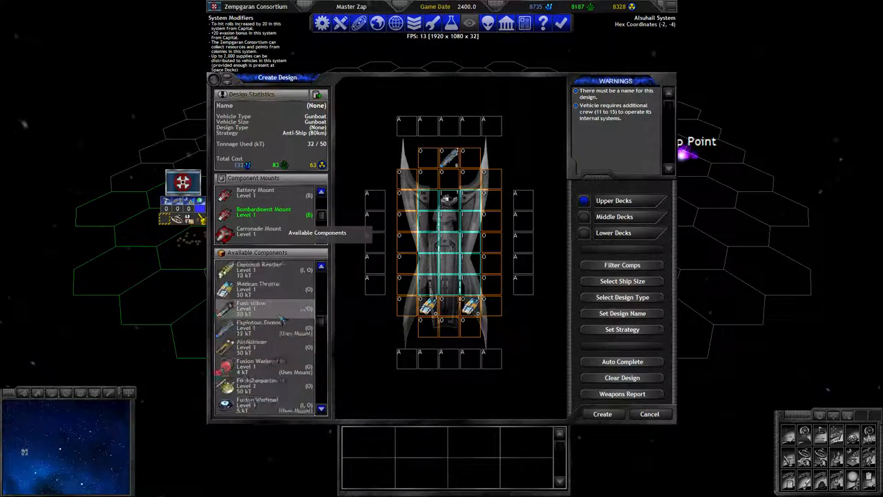
scroll(281, 318, up, 3)
Add Small Crew Quarters to the upper row (38/50 kT) and recheck the torpedo report
click(262, 288)
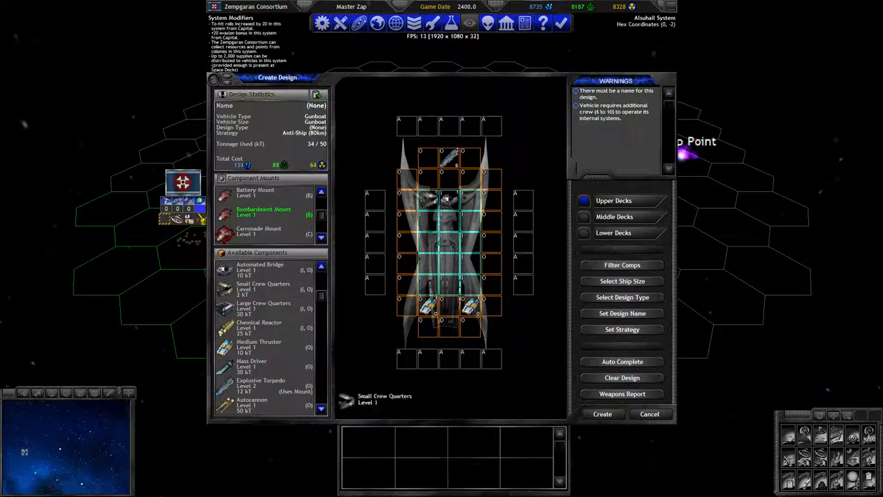
click(470, 201)
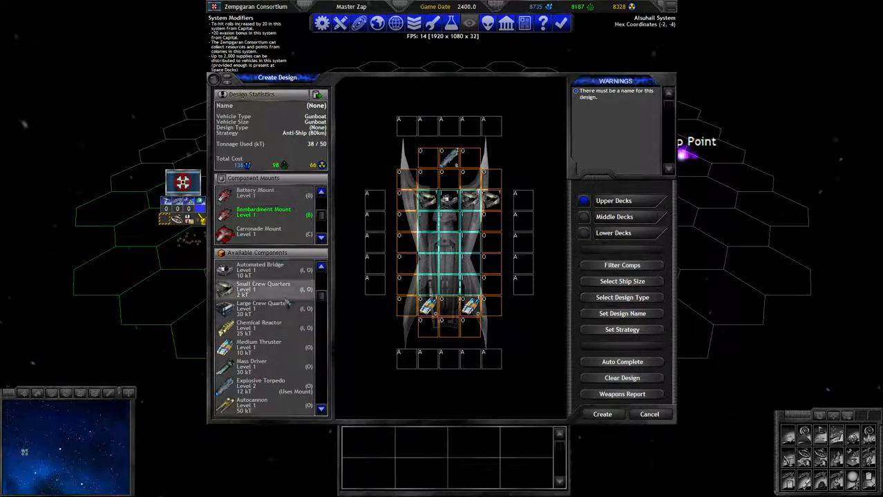
scroll(284, 302, up, 2)
scroll(284, 301, down, 5)
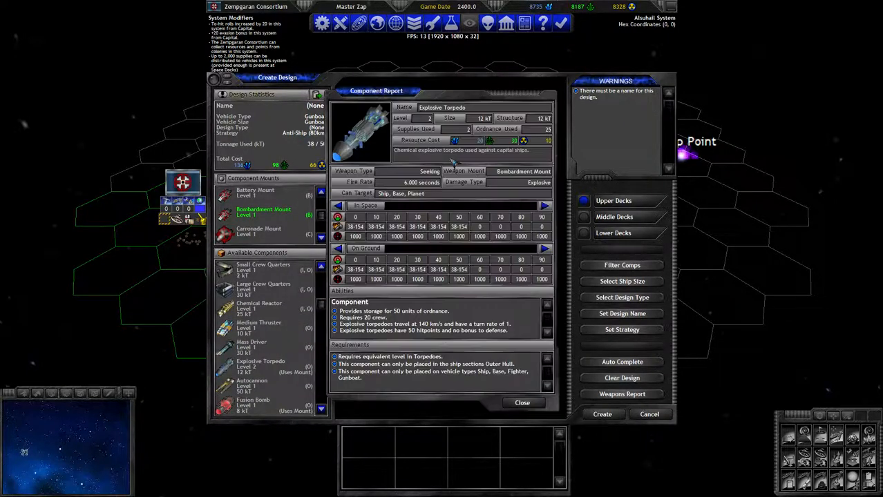
right_click(260, 363)
click(522, 403)
scroll(270, 310, down, 3)
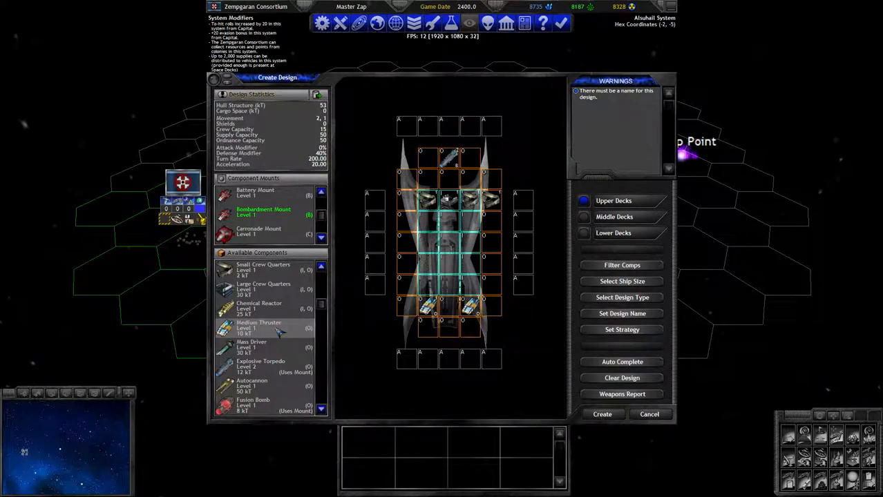
scroll(272, 338, down, 3)
scroll(271, 356, down, 3)
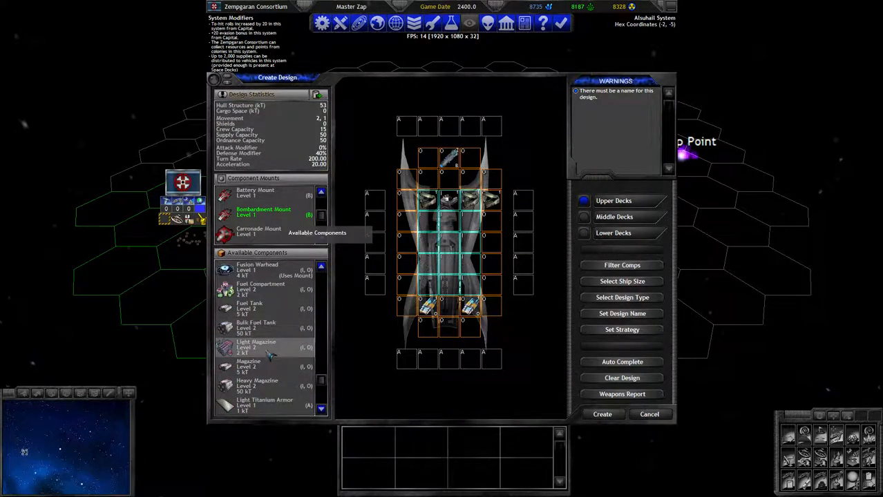
Add a Light Magazine and a Magazine to the gunboat, bringing it to 43 of 50 kT
click(263, 138)
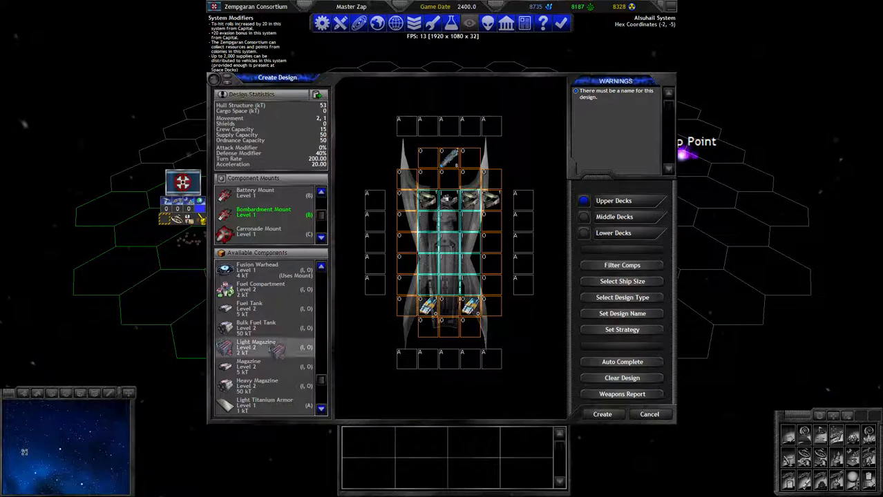
right_click(266, 345)
click(522, 403)
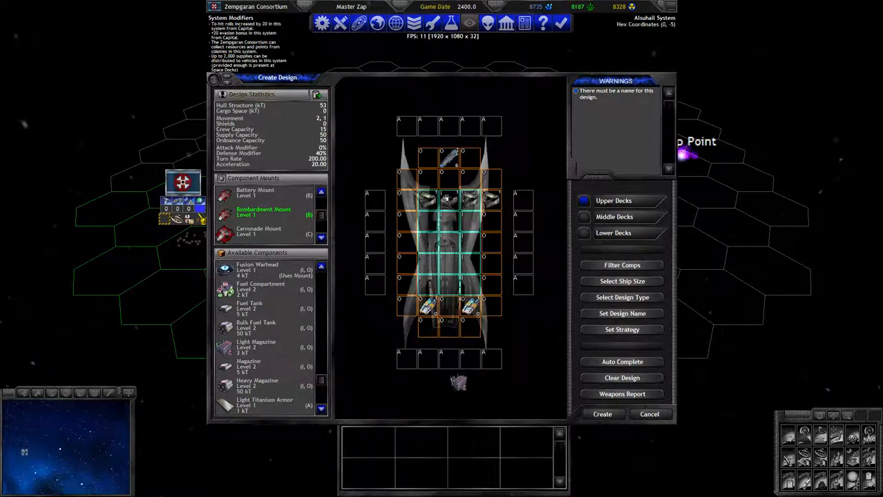
click(269, 348)
right_click(290, 364)
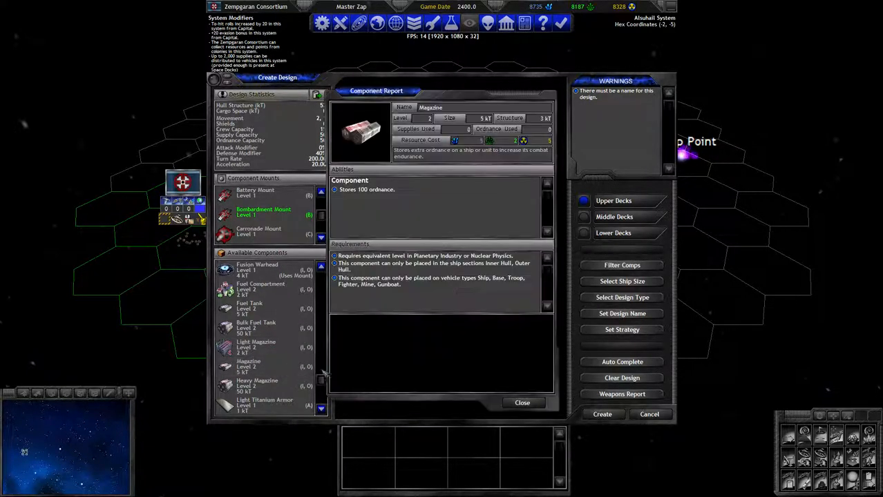
click(522, 402)
click(269, 367)
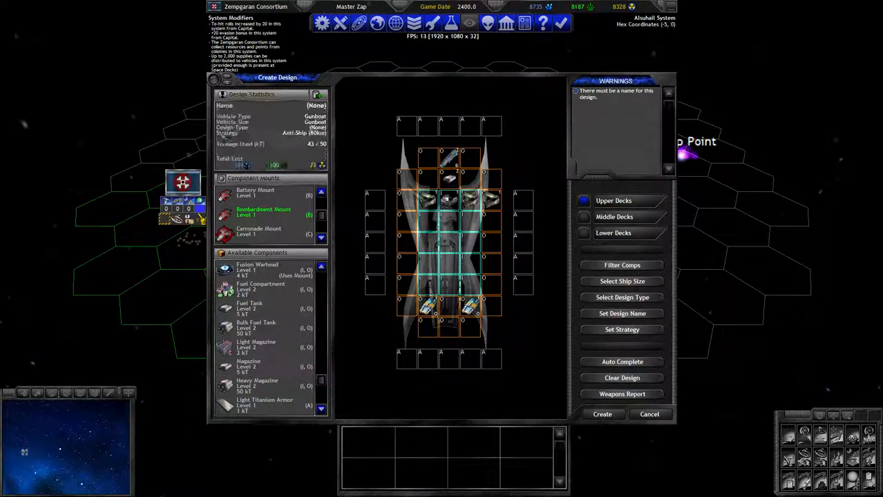
Review the Explosive Torpedo and Light Titanium Armor component reports
right_click(467, 159)
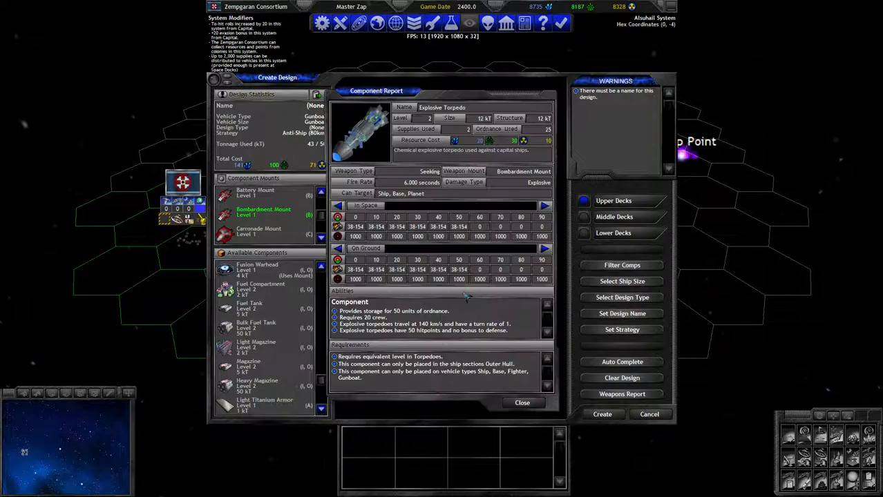
click(521, 403)
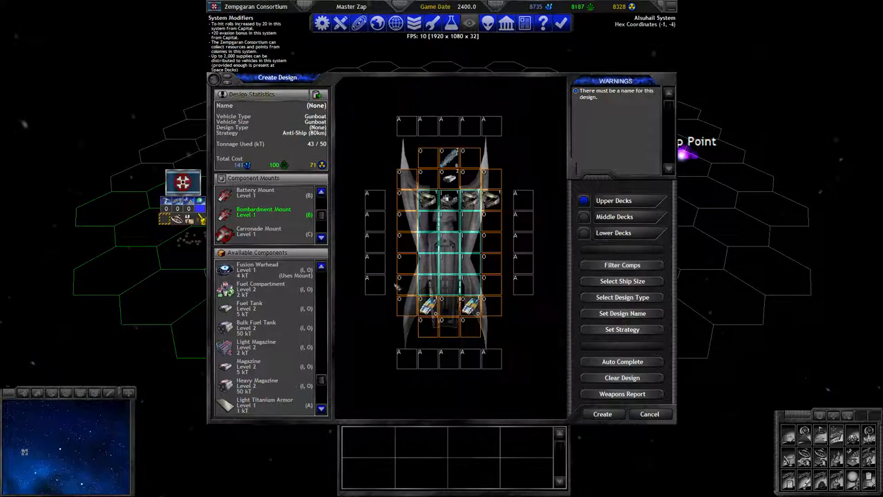
scroll(266, 331, down, 2)
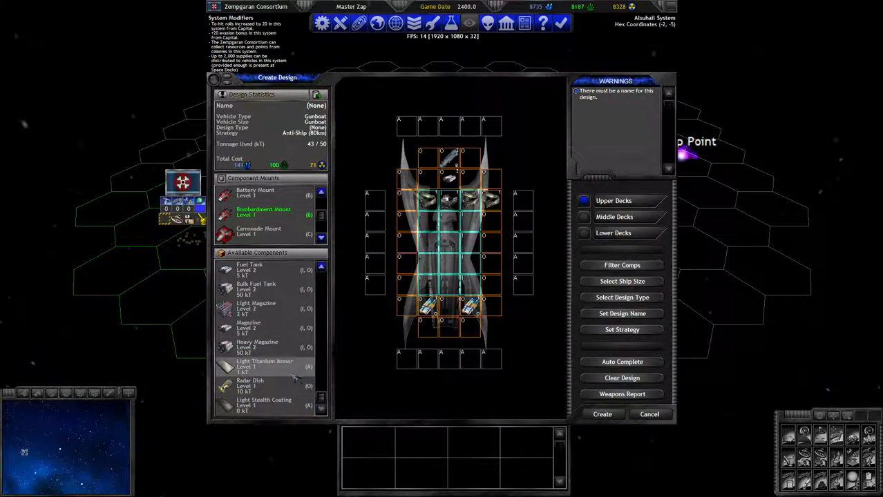
right_click(265, 364)
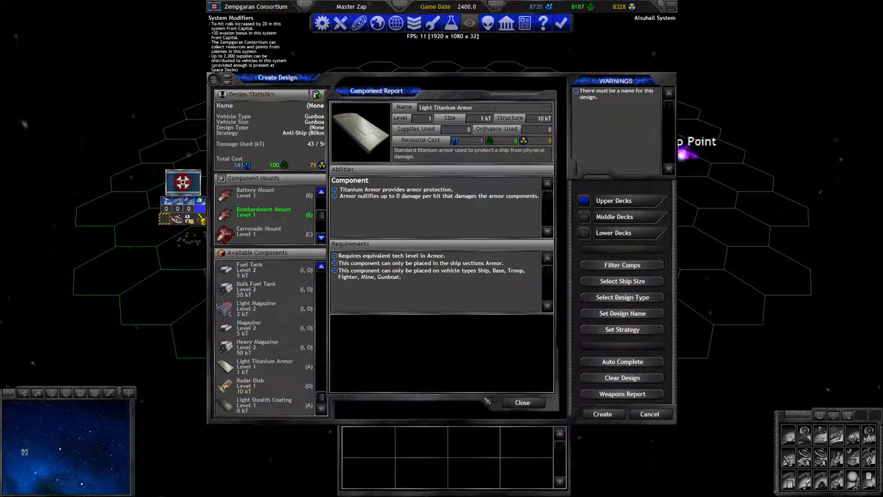
Line the top row and both side slots with Light Titanium Armor, reaching 50 of 50 kT
click(522, 403)
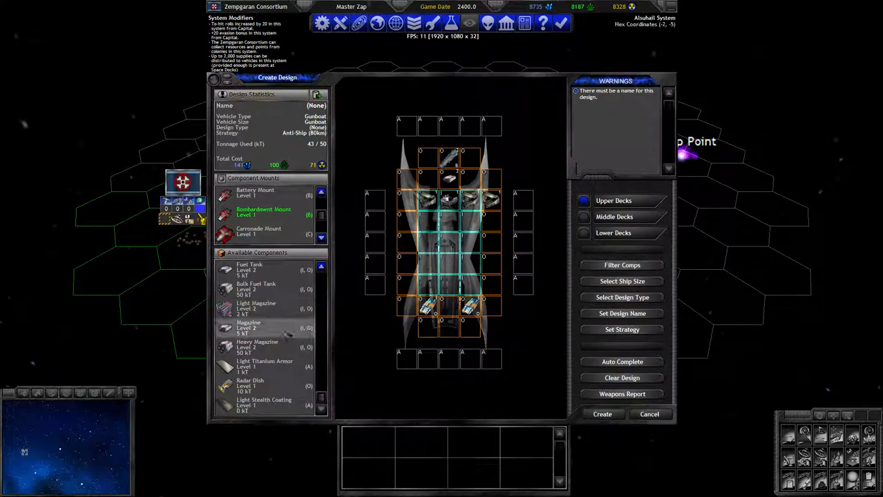
click(492, 126)
click(471, 126)
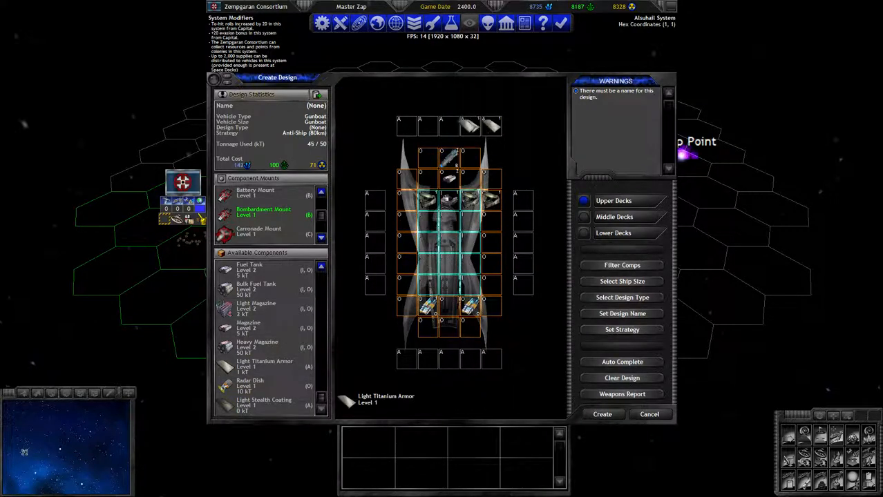
click(429, 126)
click(450, 126)
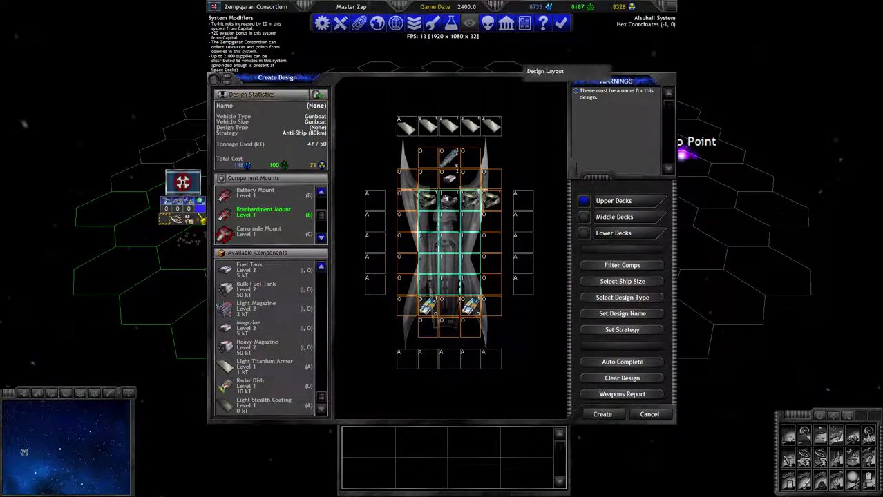
click(375, 200)
click(524, 200)
scroll(253, 231, up, 2)
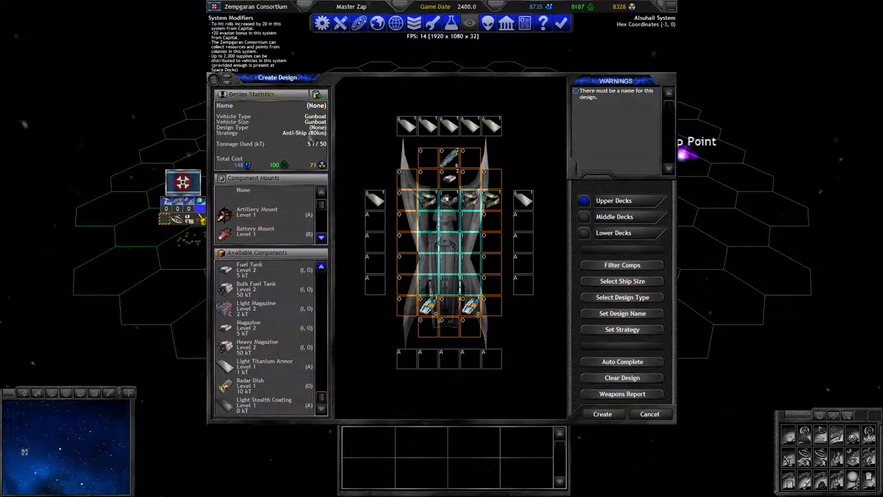
click(311, 141)
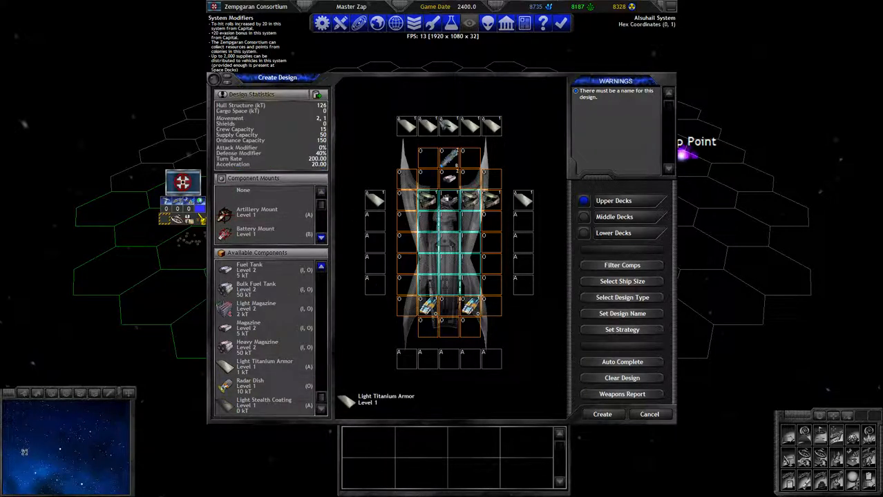
right_click(451, 157)
Review the Medium Thruster report, then bring up the vehicle size chooser showing Gunboat (Level 2)
click(521, 402)
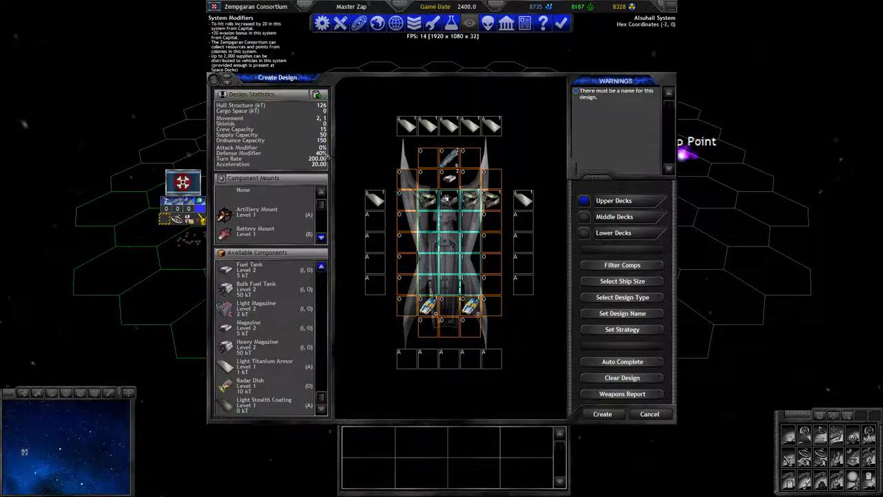
right_click(474, 307)
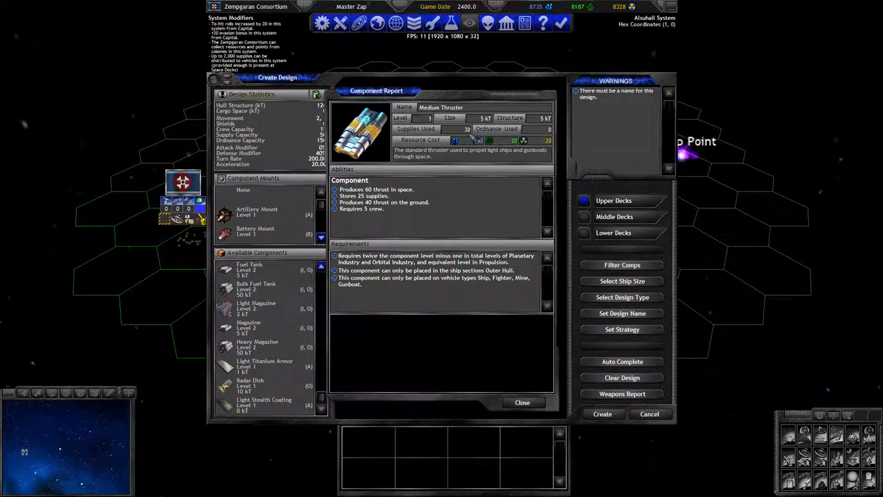
click(521, 403)
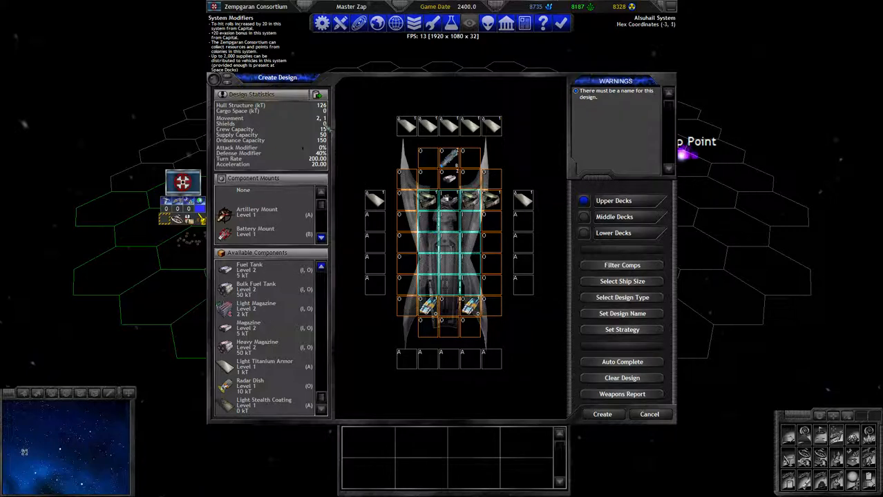
click(621, 281)
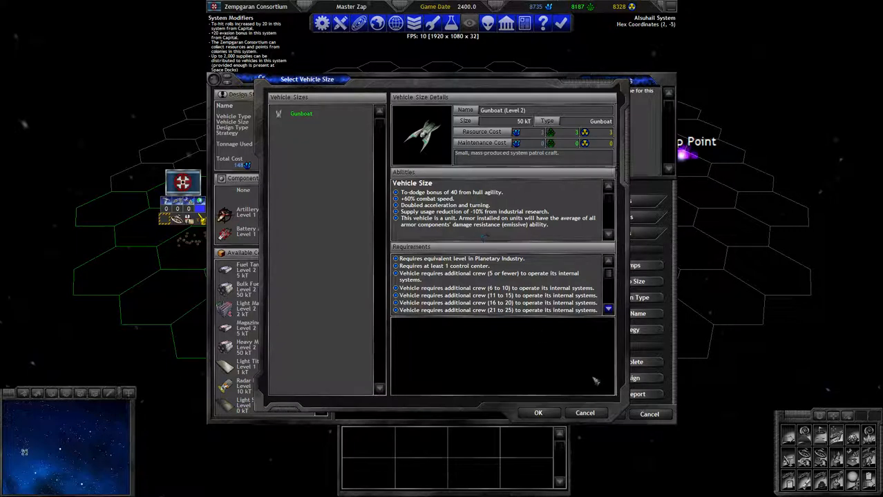
Keep the Gunboat hull size unchanged and recheck the Explosive Torpedo report
click(584, 413)
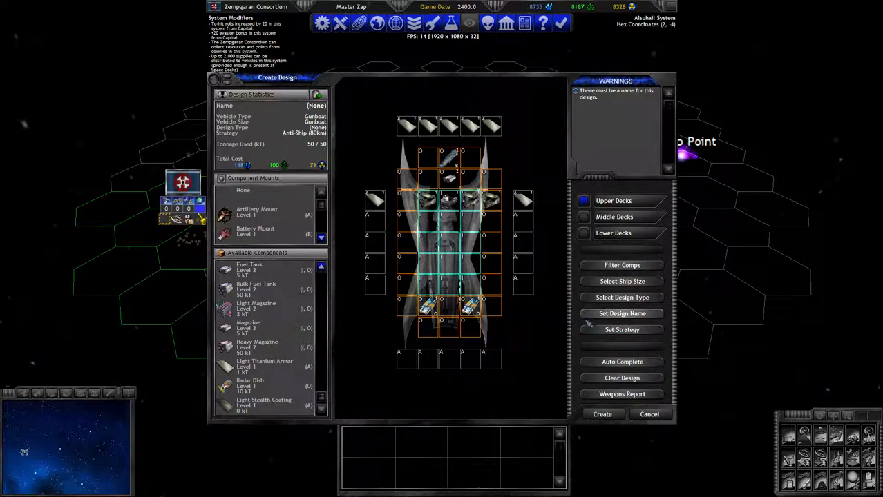
right_click(464, 174)
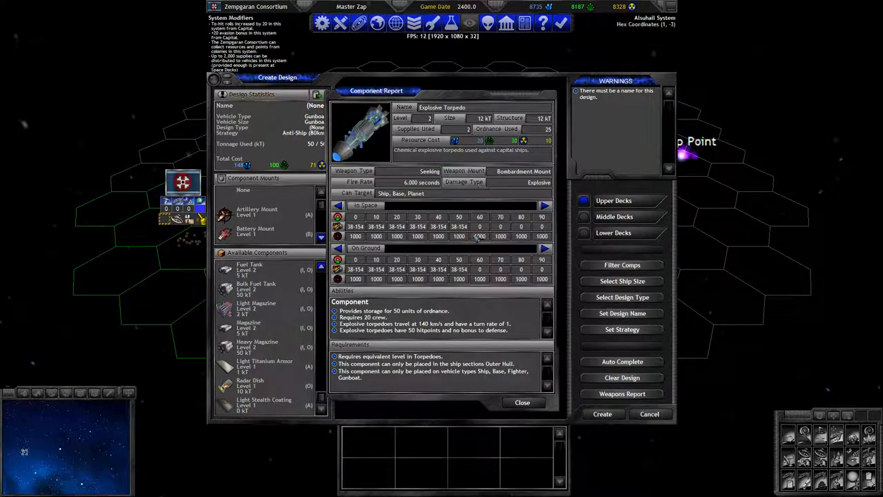
click(522, 402)
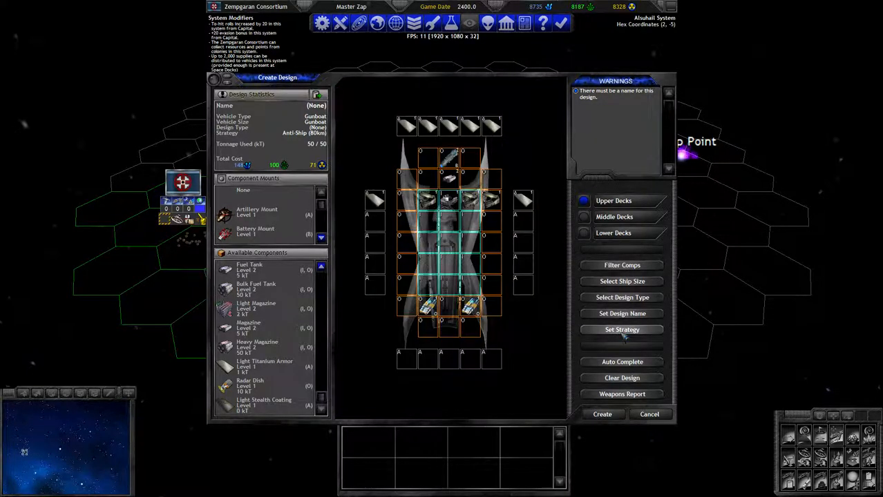
Set the gunboat's combat strategy to Guard Colony (40km)
click(622, 329)
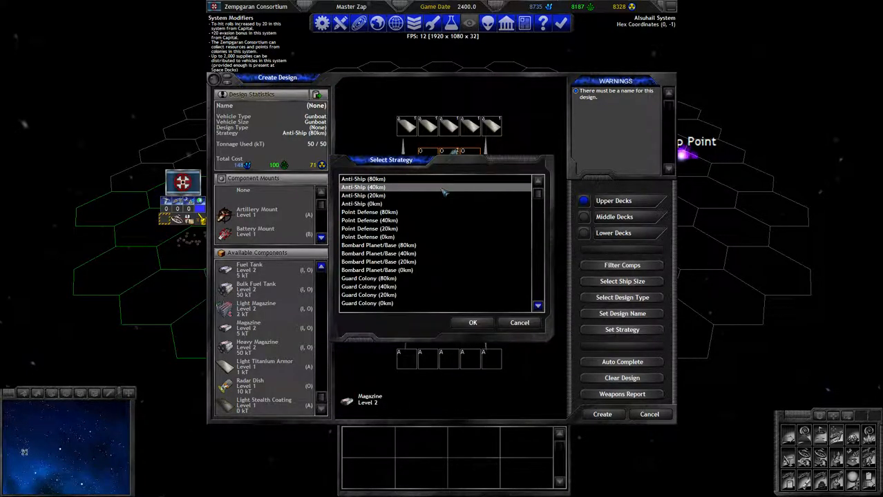
click(371, 187)
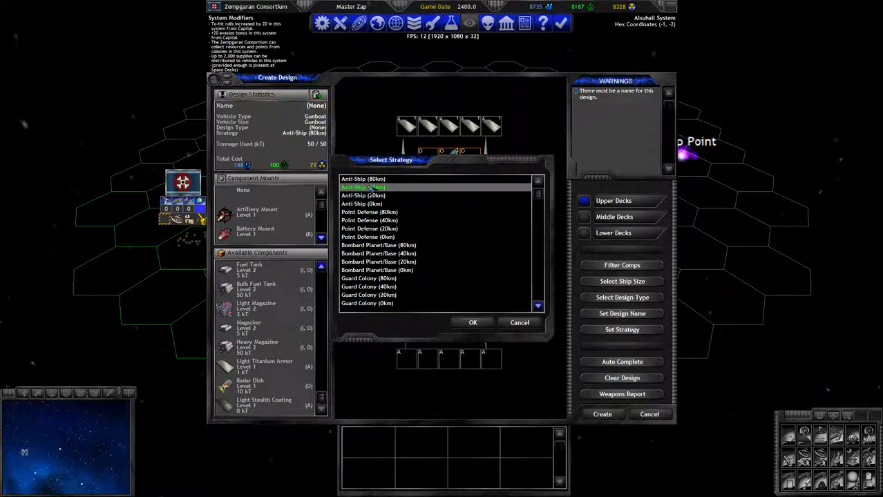
scroll(387, 207, down, 4)
scroll(394, 210, down, 4)
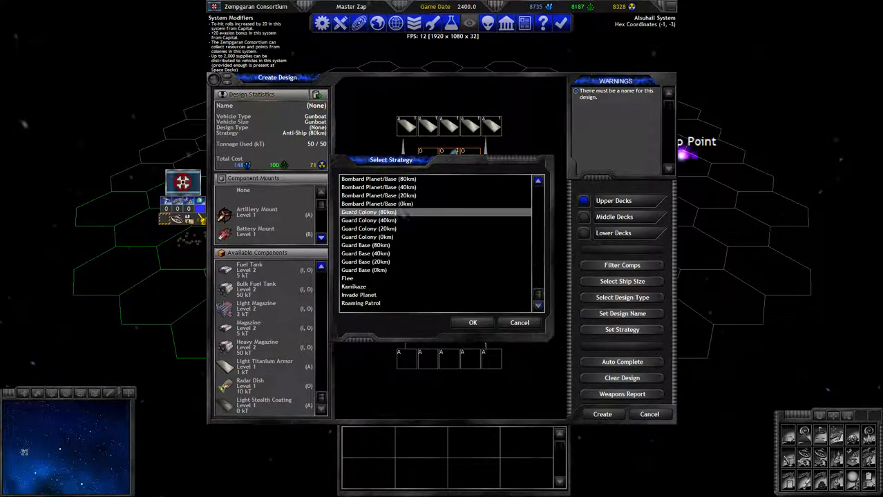
scroll(399, 220, up, 4)
scroll(400, 228, down, 2)
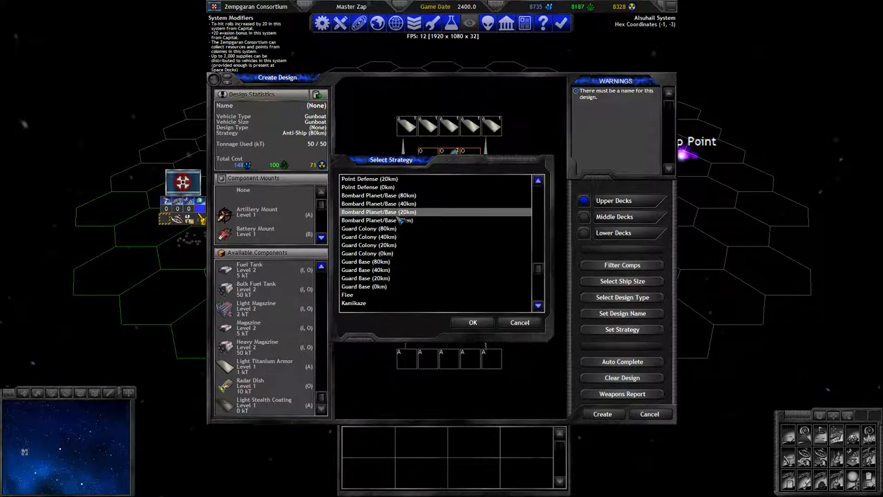
click(369, 237)
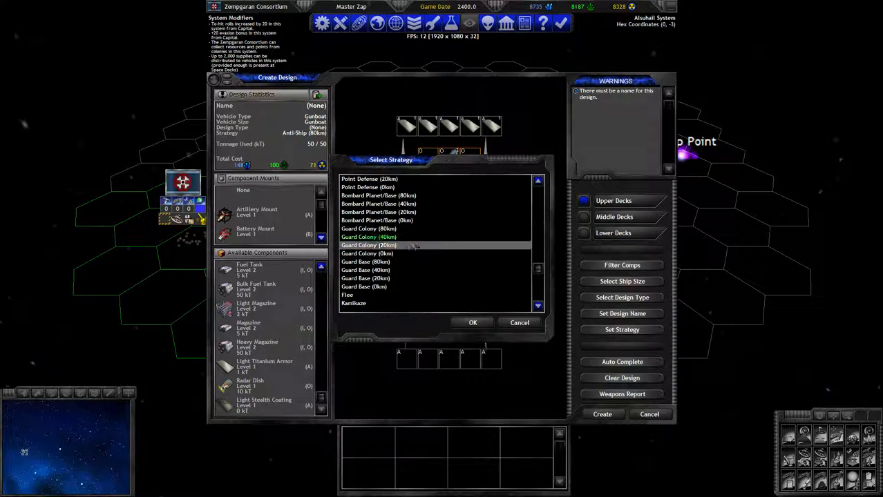
scroll(414, 245, up, 3)
scroll(439, 276, up, 3)
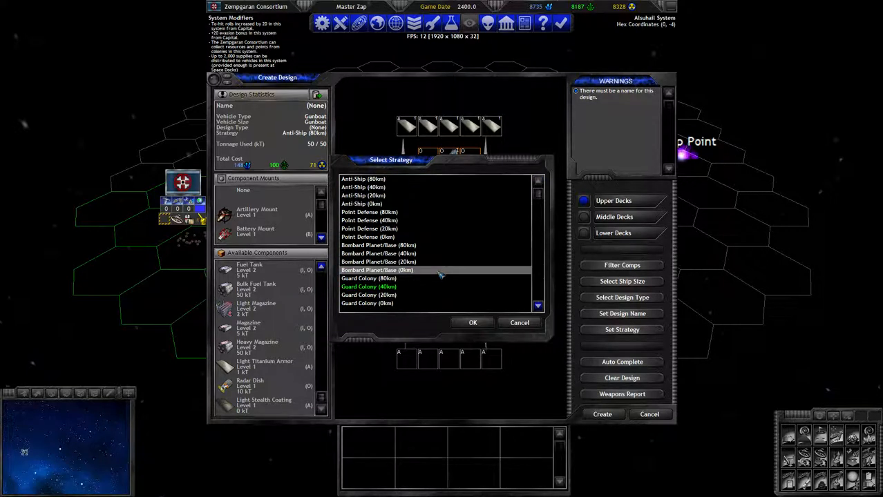
click(472, 323)
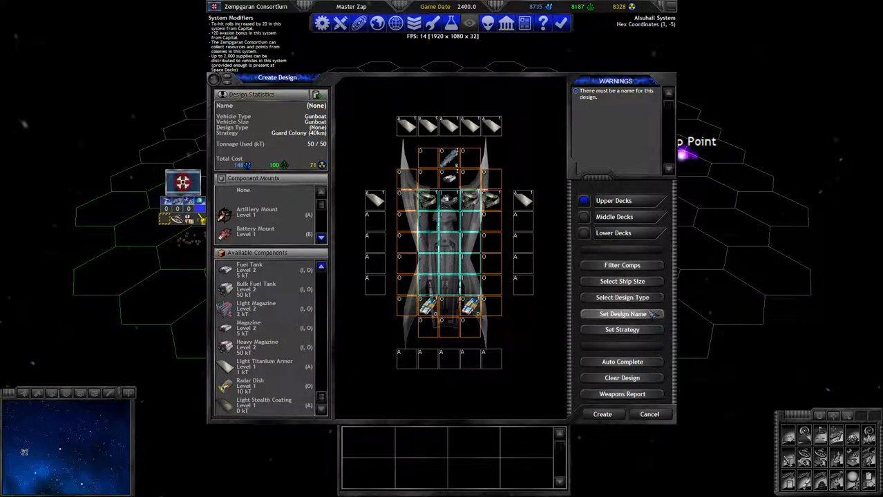
Name the gunboat design Inflammation from the vehicle-name list
click(649, 314)
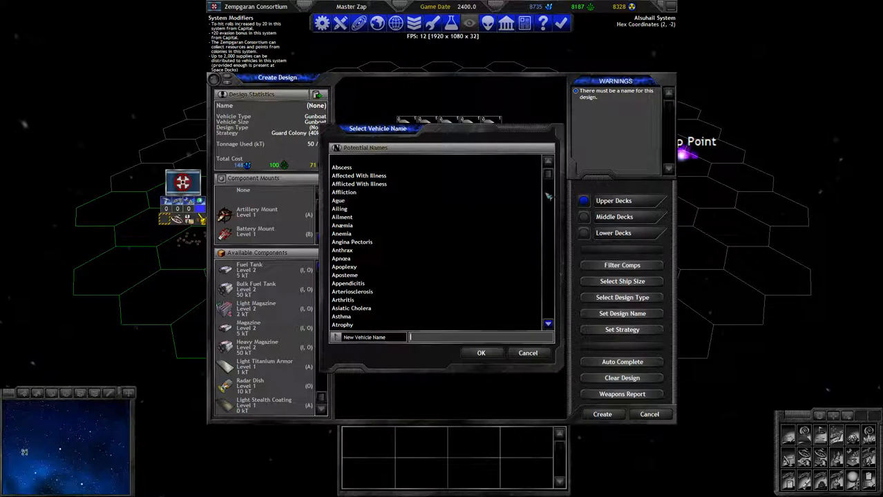
drag(547, 174, 525, 236)
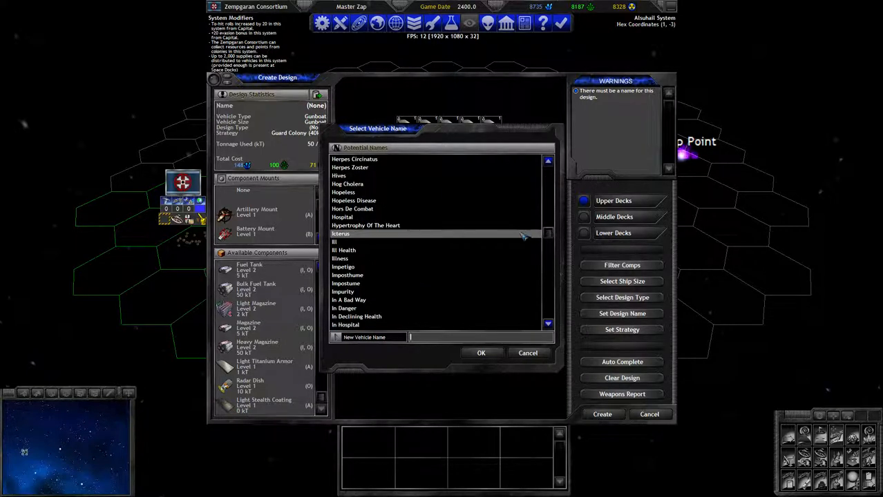
click(523, 235)
click(499, 243)
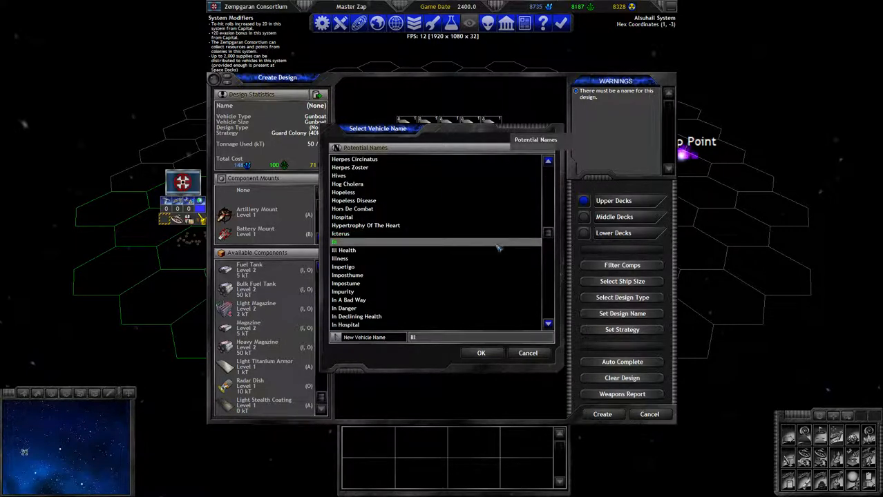
scroll(499, 245, down, 4)
scroll(484, 248, down, 4)
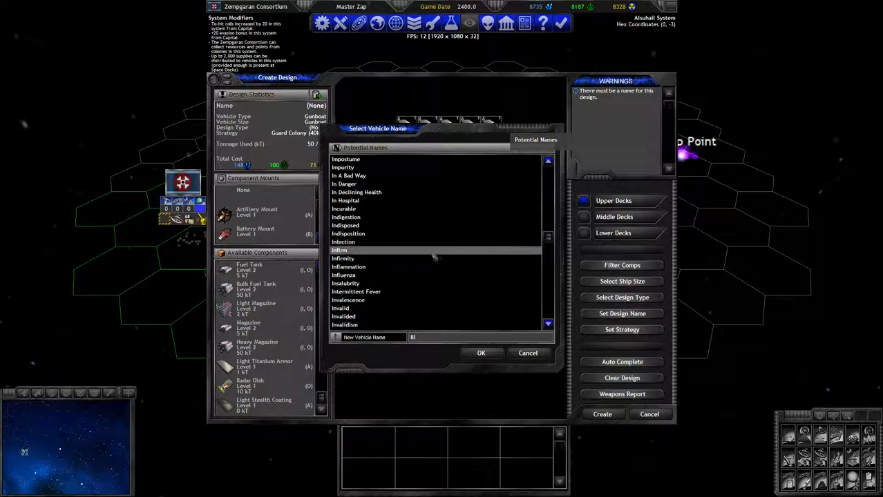
scroll(431, 257, down, 3)
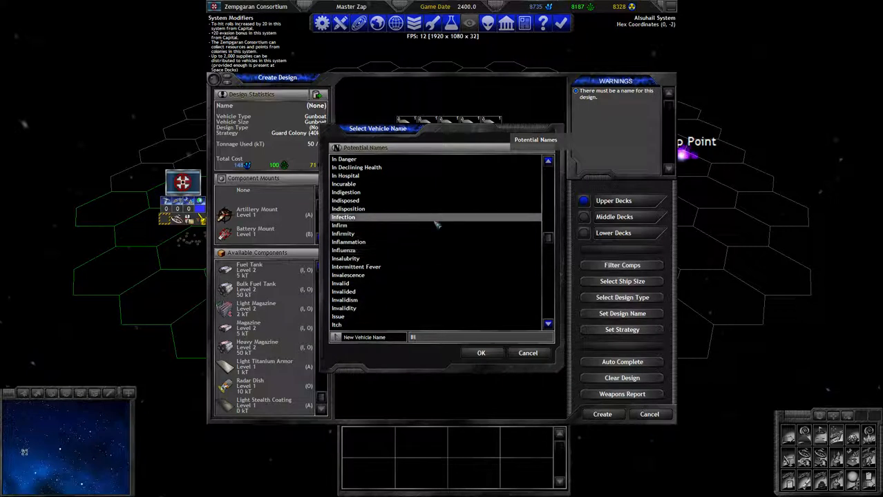
click(352, 243)
click(480, 353)
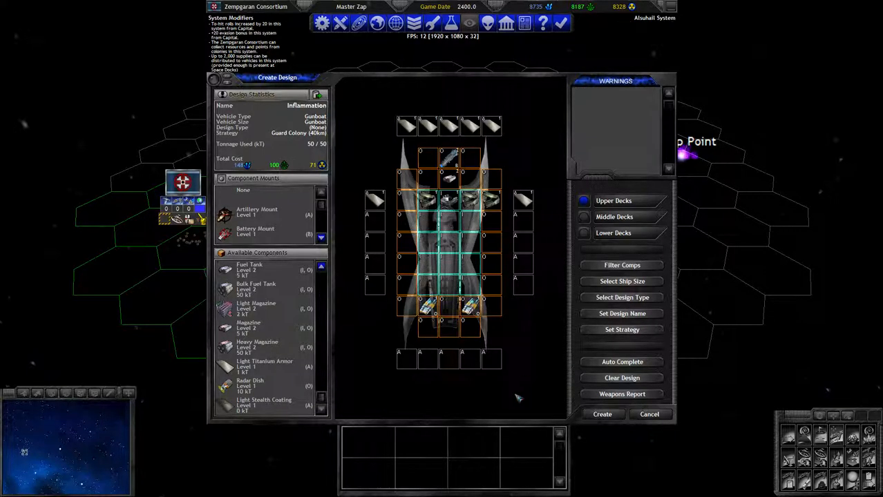
Set the design type to Colony Guardian (40km) and return to the design list
click(622, 297)
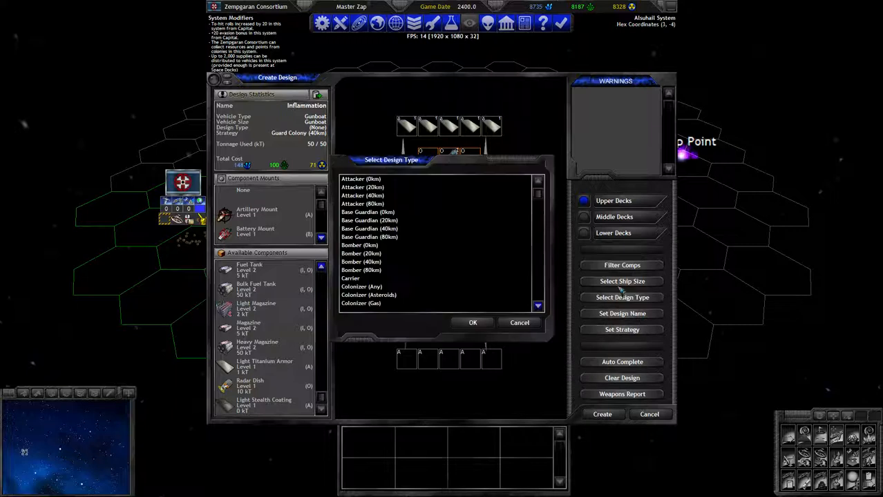
scroll(484, 228, down, 3)
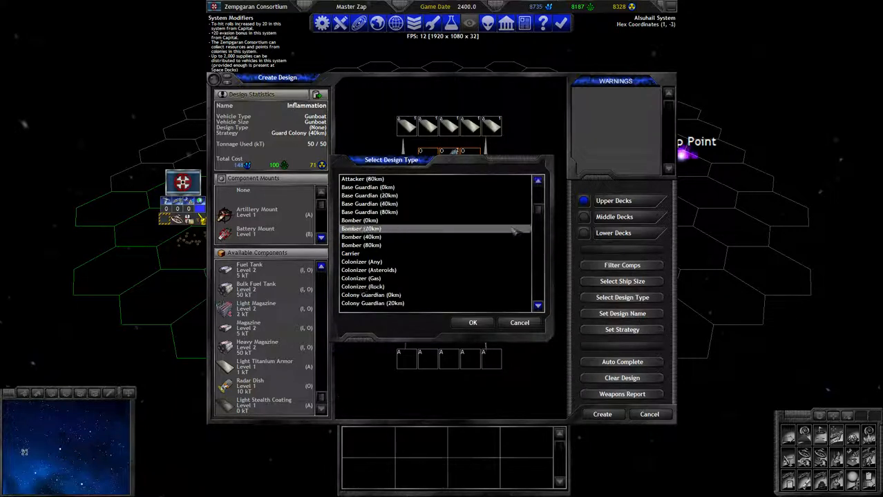
scroll(487, 262, down, 3)
click(435, 262)
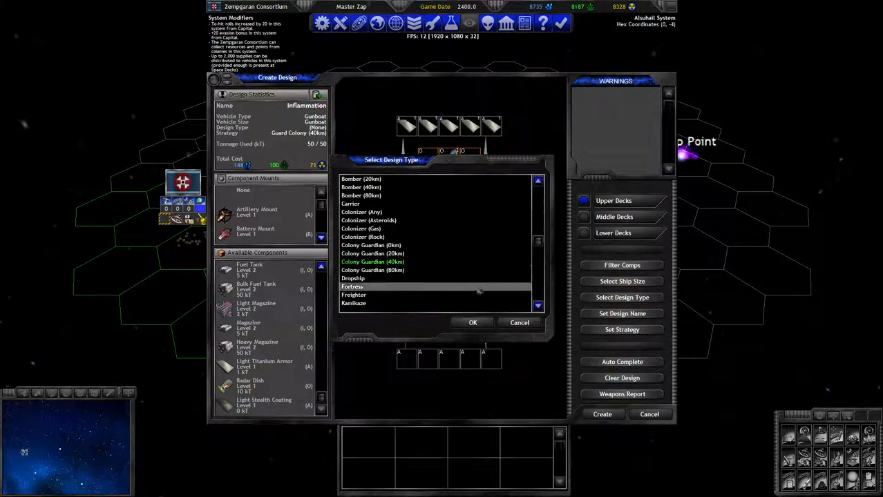
click(472, 323)
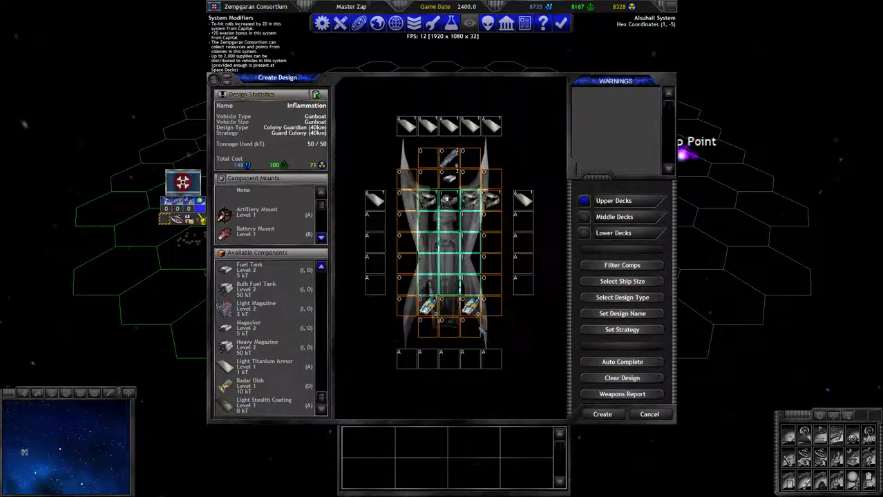
click(602, 414)
Start new designs as Fighter and Base, backing out of each size choice
click(622, 233)
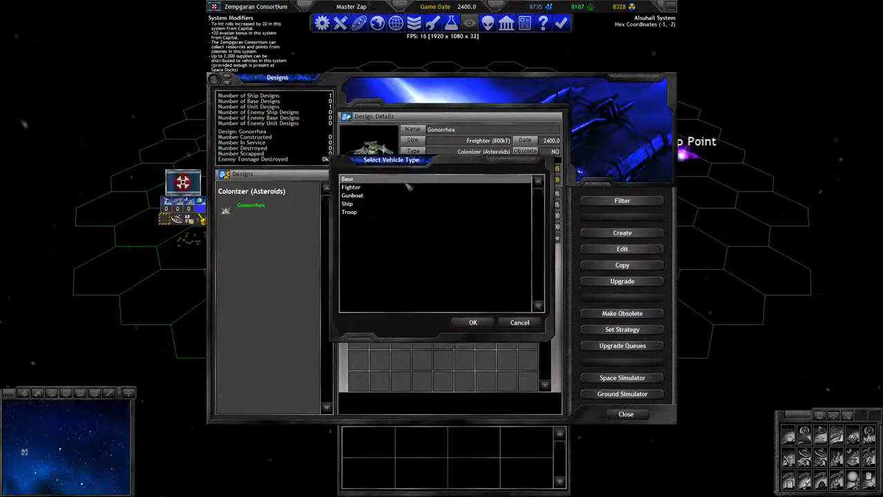
double_click(353, 188)
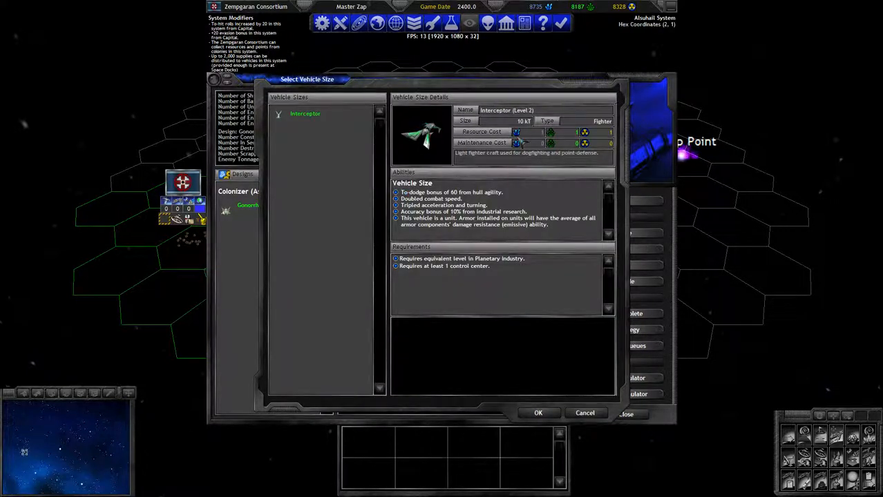
click(584, 413)
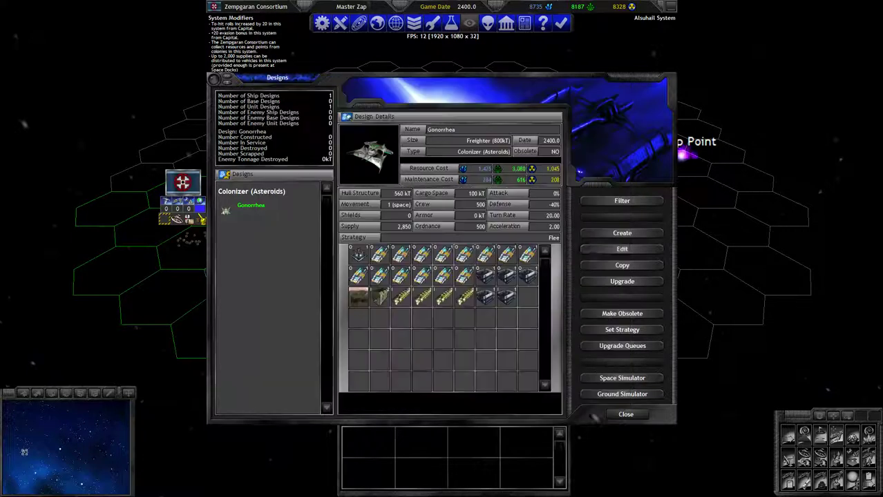
click(622, 233)
double_click(345, 180)
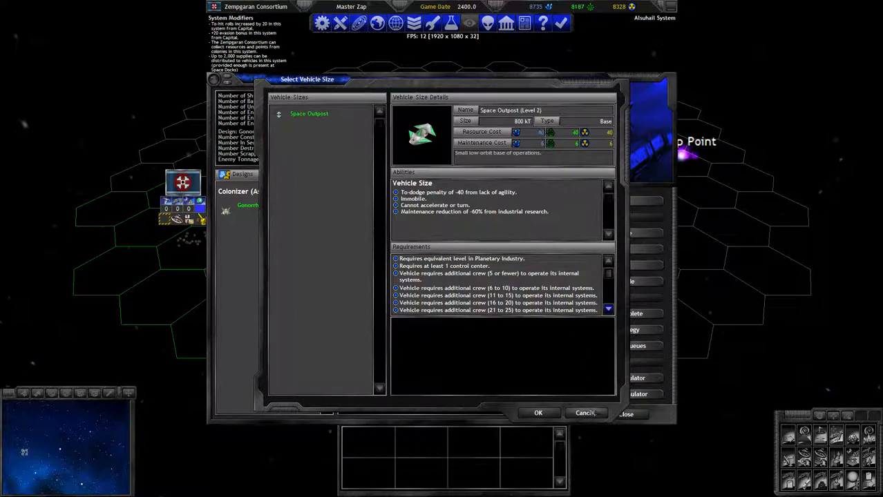
click(584, 413)
Start a Ship design, inspect the Freighter hull size, and back out again
click(621, 232)
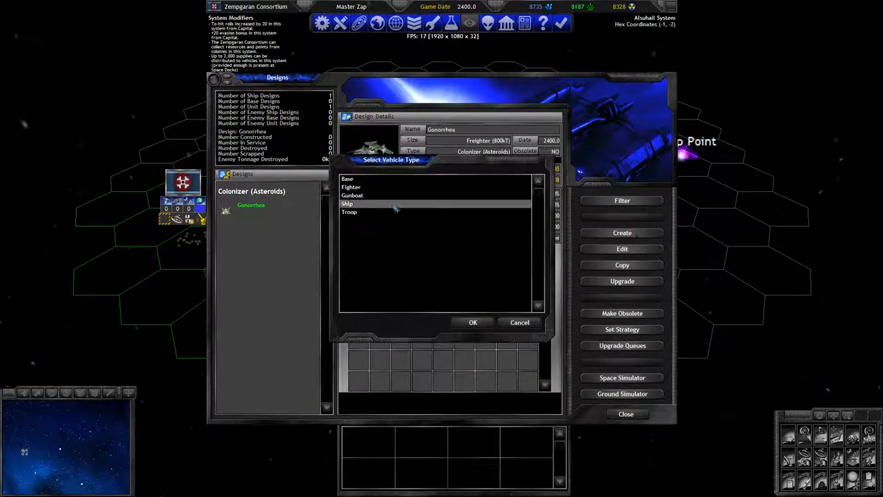
double_click(349, 208)
click(302, 153)
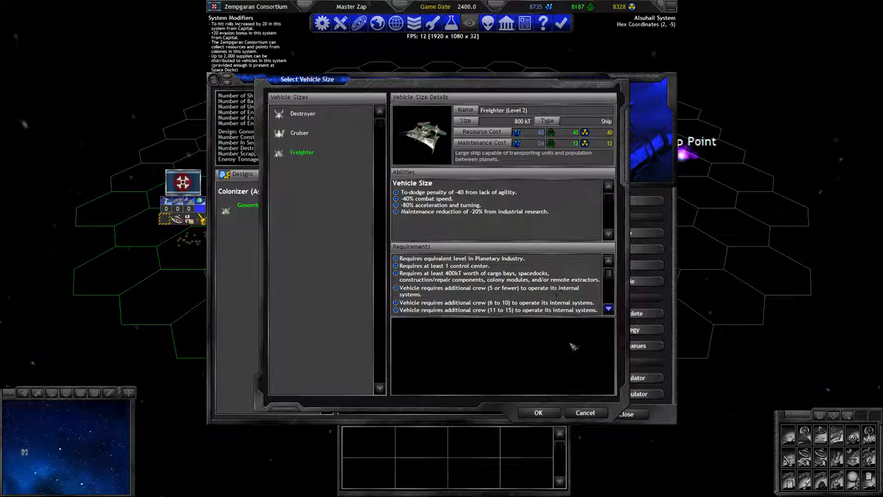
click(585, 413)
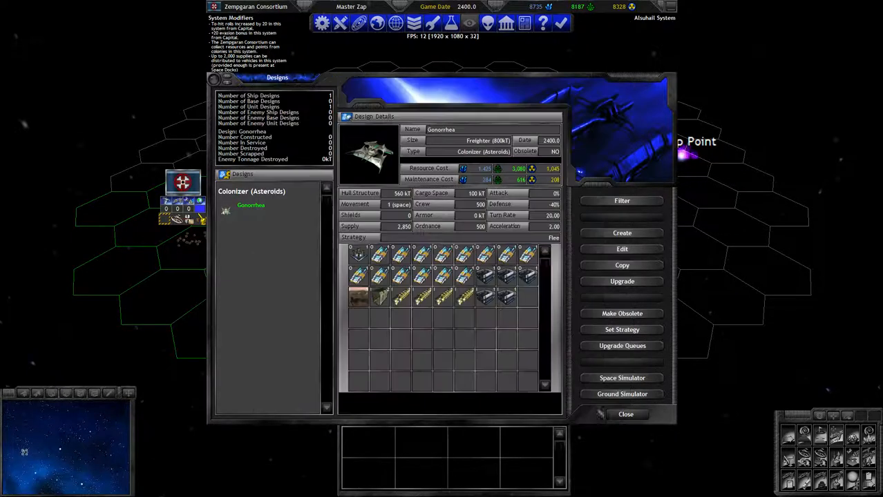
Create a Troop design on the Army hull, opening it empty at 0 of 100 kT
click(622, 233)
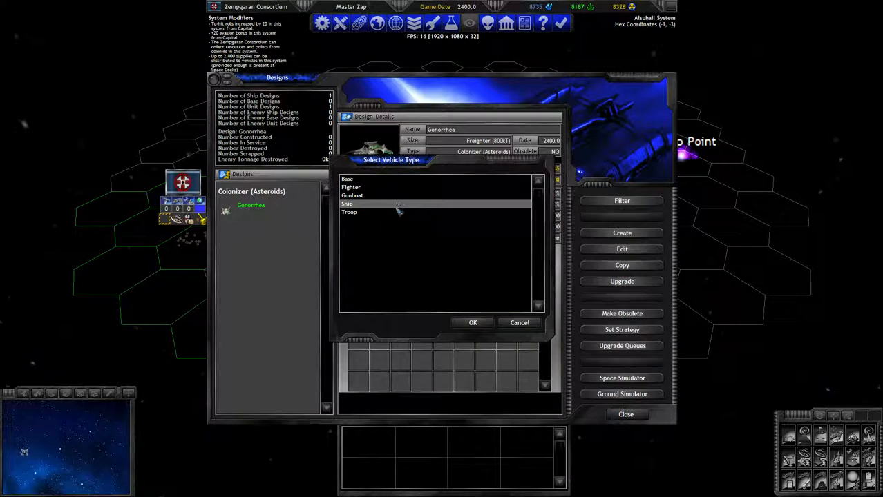
click(350, 212)
click(473, 323)
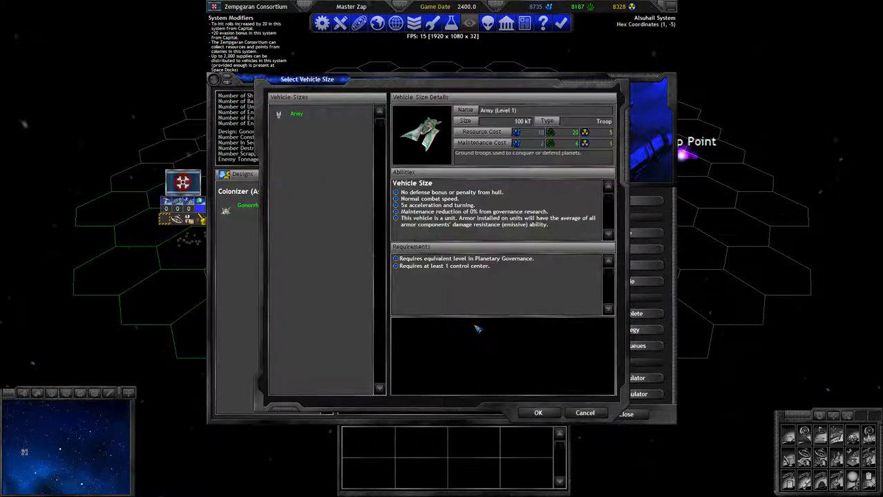
click(297, 115)
double_click(300, 116)
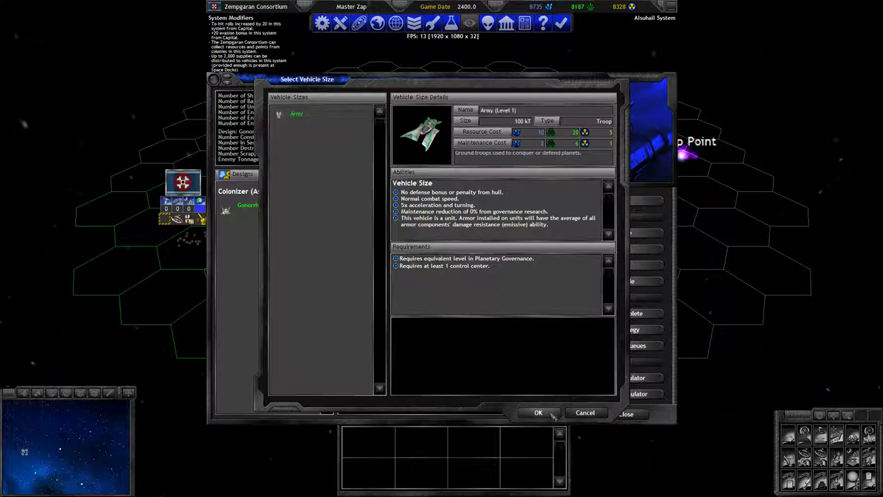
click(538, 413)
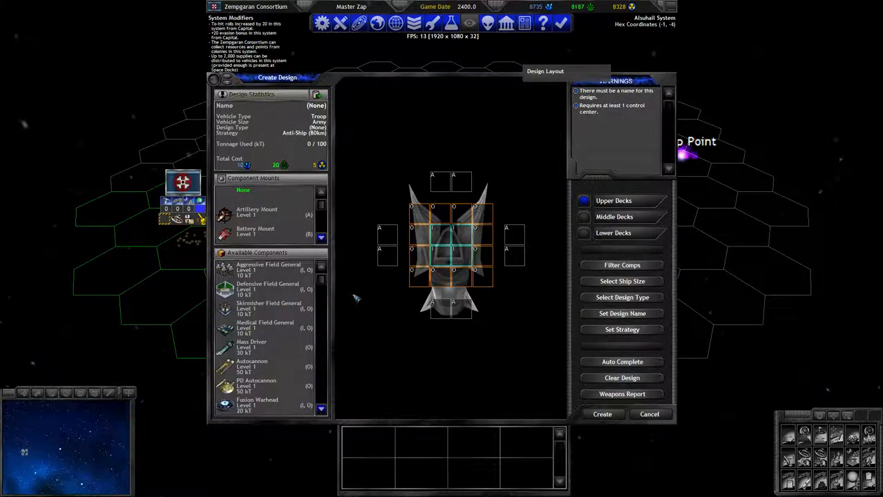
scroll(306, 294, down, 5)
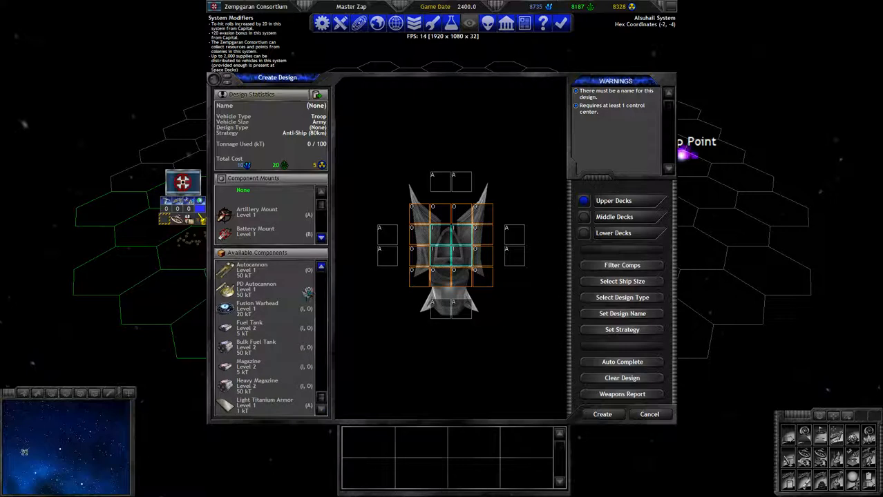
scroll(306, 294, up, 5)
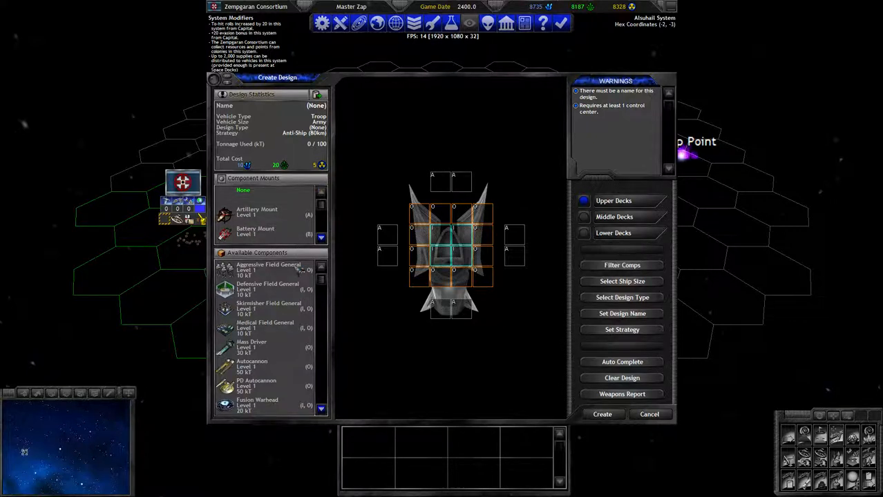
right_click(301, 268)
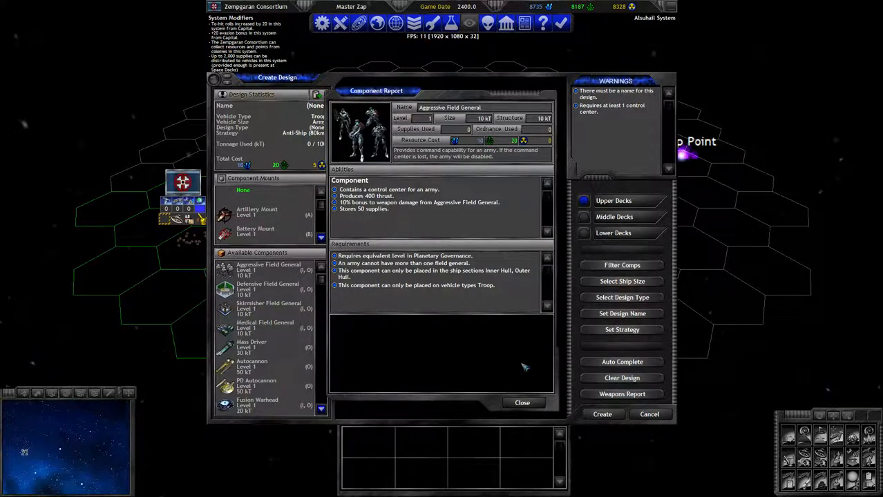
click(522, 402)
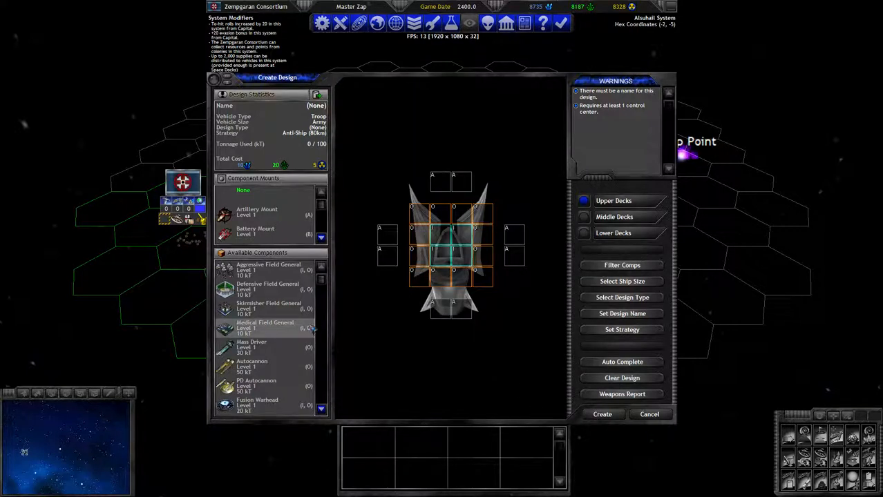
right_click(293, 290)
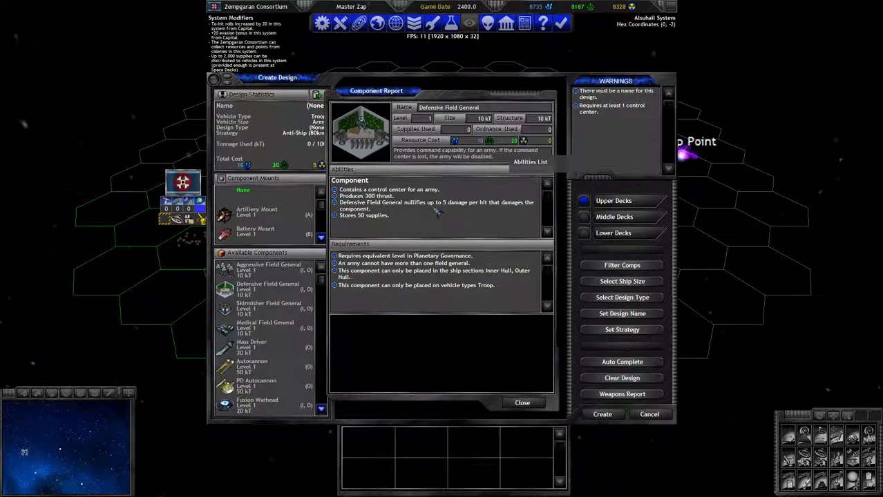
click(521, 402)
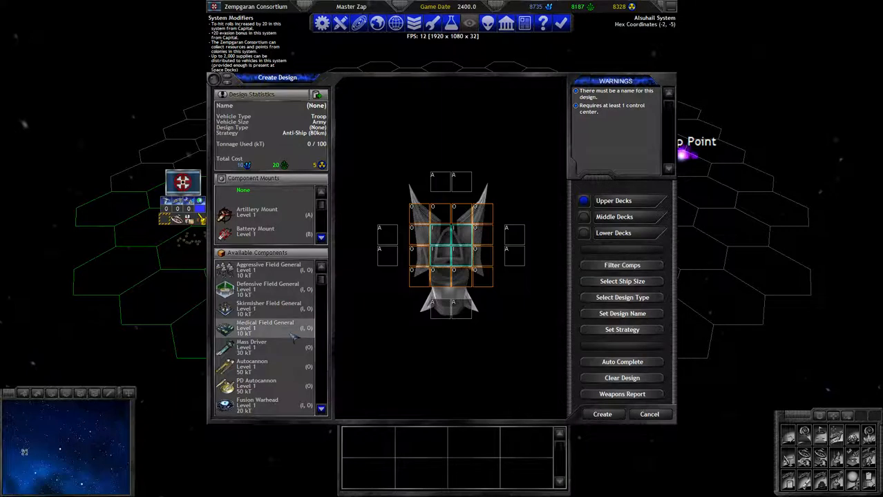
right_click(265, 327)
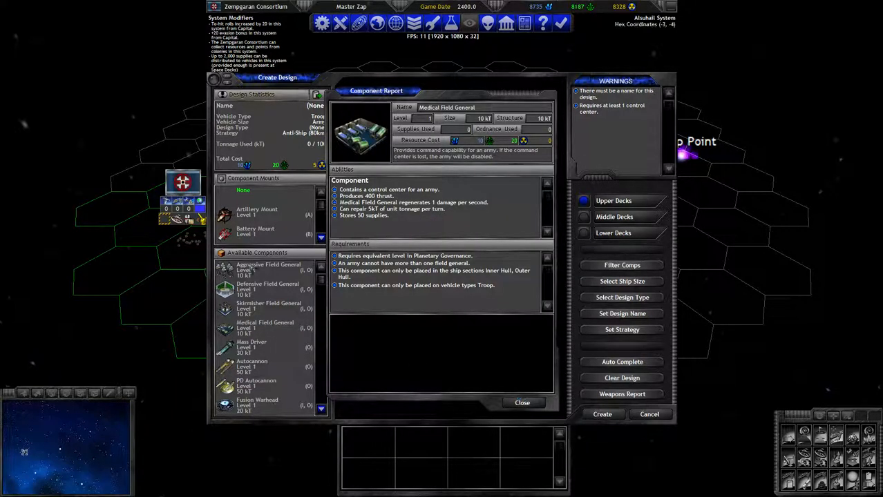
click(521, 403)
right_click(268, 268)
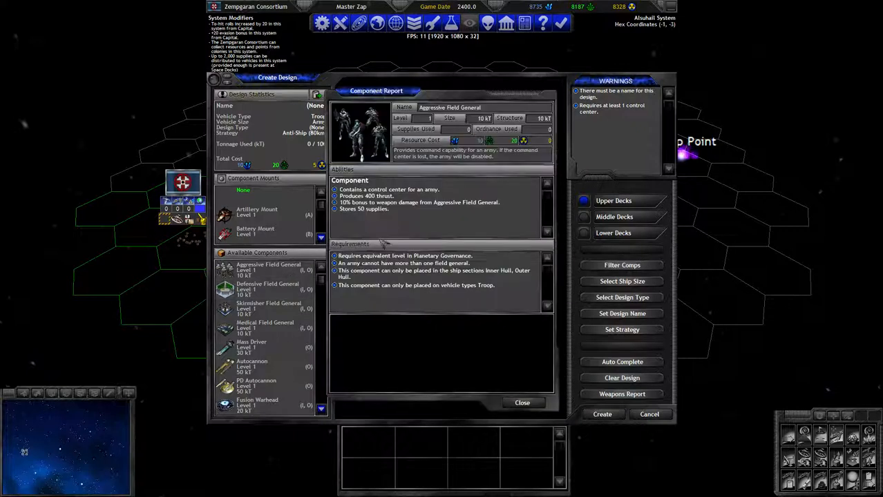
click(522, 403)
right_click(268, 306)
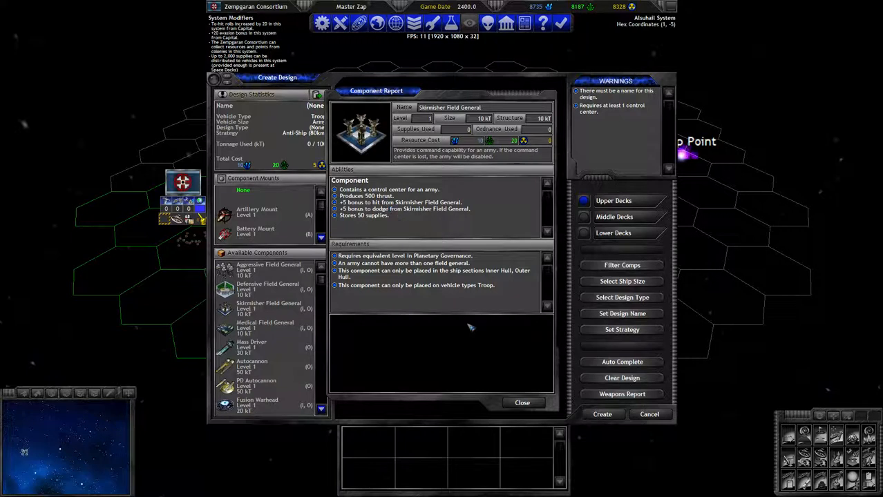
click(522, 403)
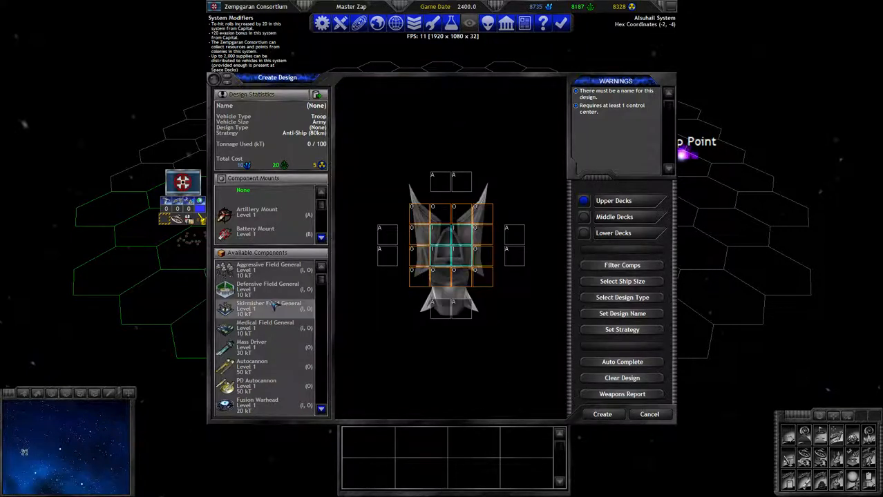
Place a Field General, remove it, and re-place it in an inner hull cell (10 of 100 kT)
click(442, 233)
scroll(276, 345, down, 5)
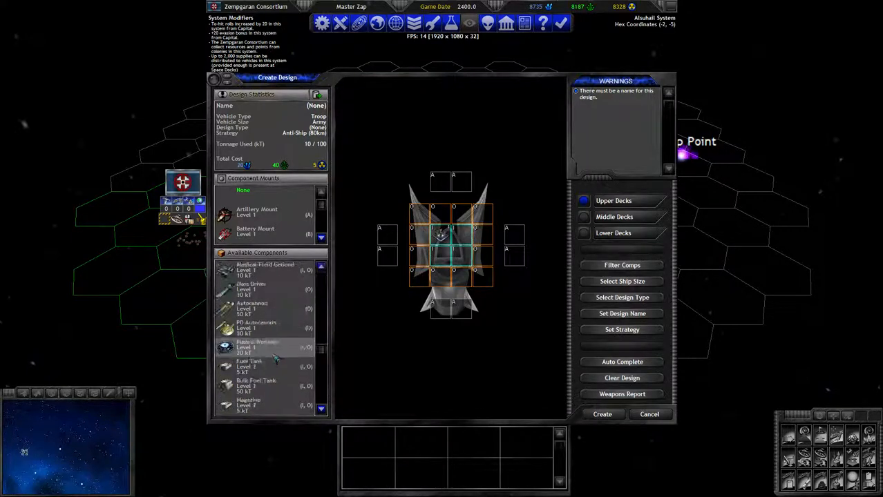
scroll(276, 358, up, 2)
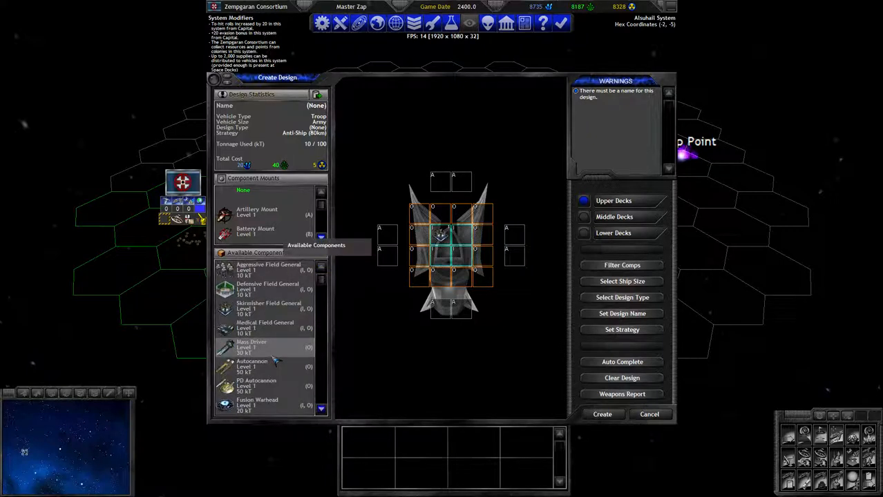
scroll(270, 327, down, 2)
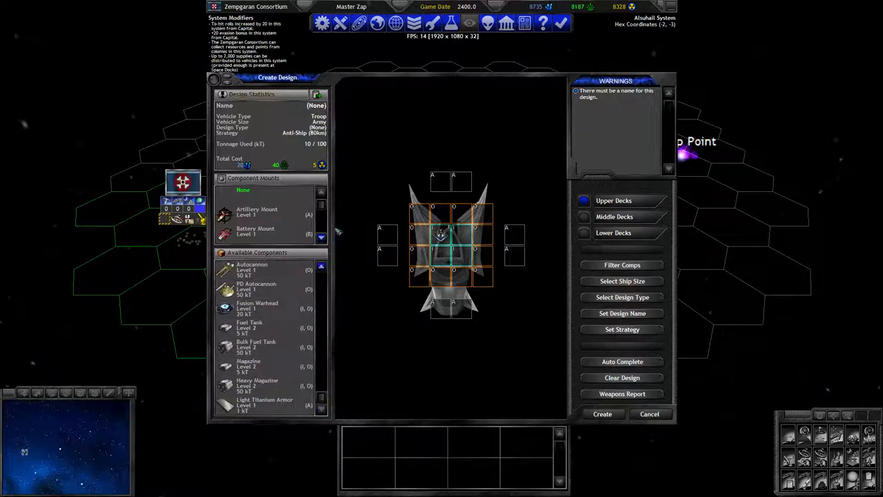
scroll(310, 235, down, 1)
scroll(276, 311, up, 3)
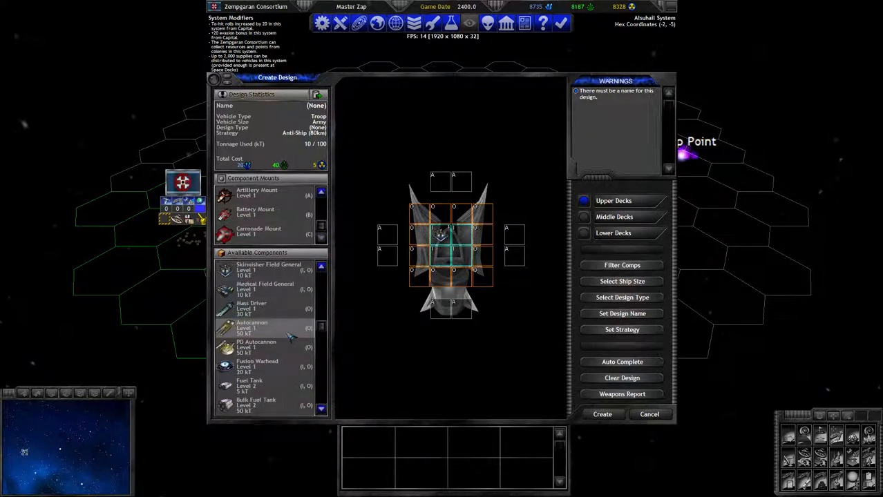
click(440, 235)
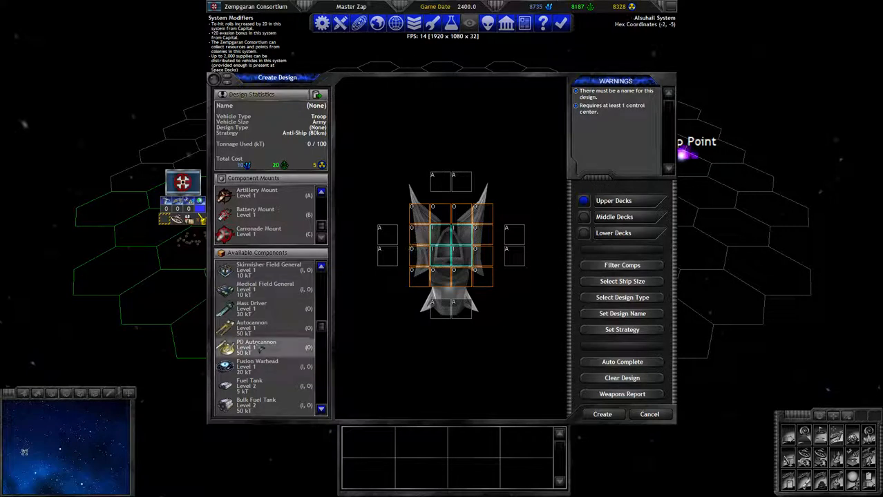
scroll(259, 349, up, 2)
drag(262, 268, 428, 228)
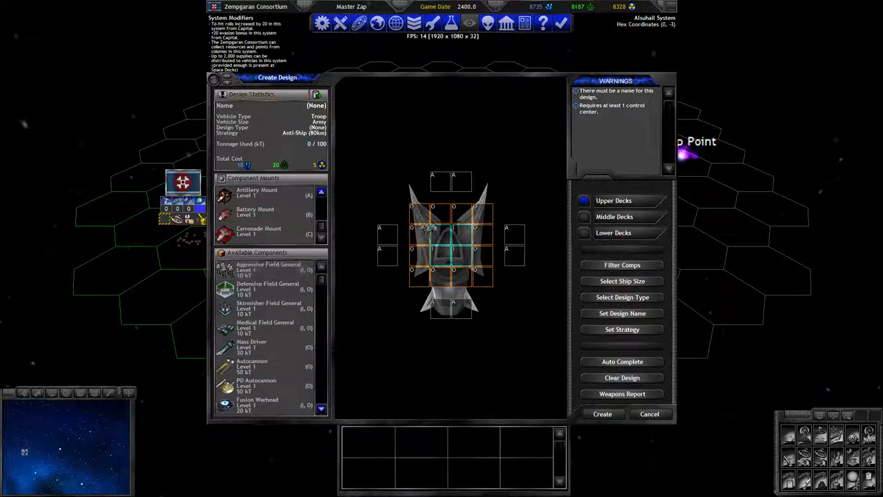
click(440, 233)
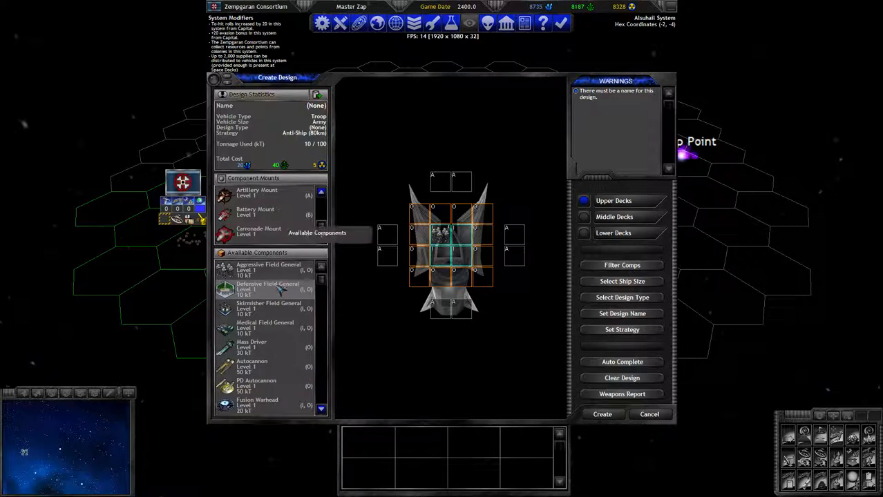
scroll(278, 311, down, 3)
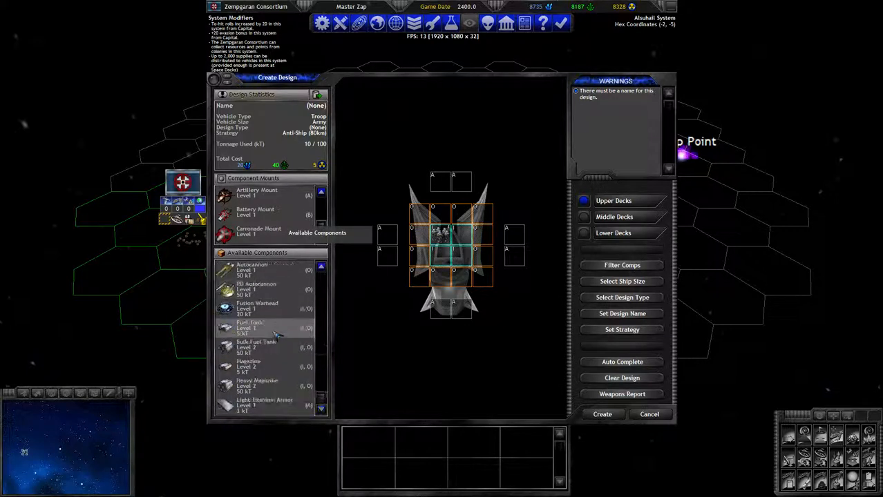
scroll(278, 335, down, 2)
right_click(278, 309)
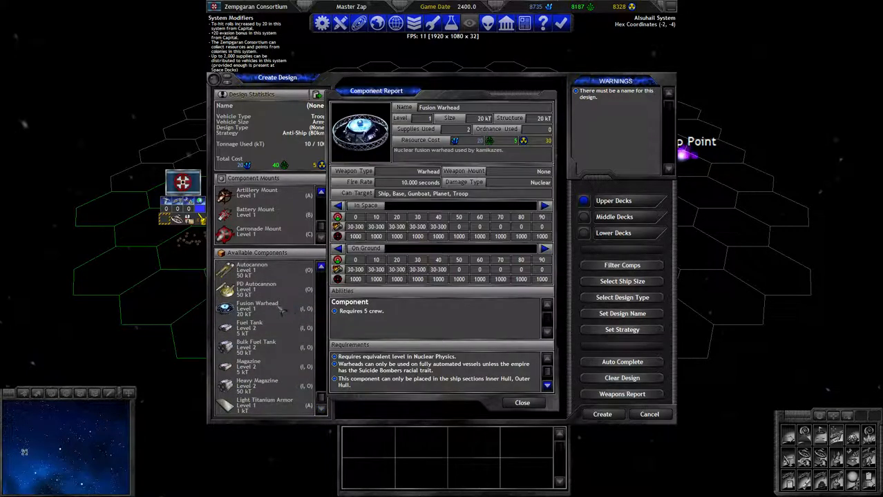
right_click(413, 312)
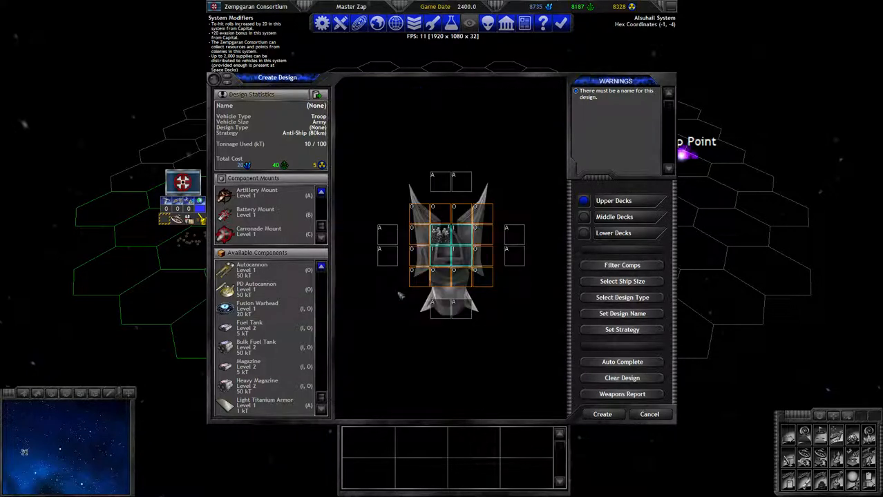
click(266, 310)
click(482, 253)
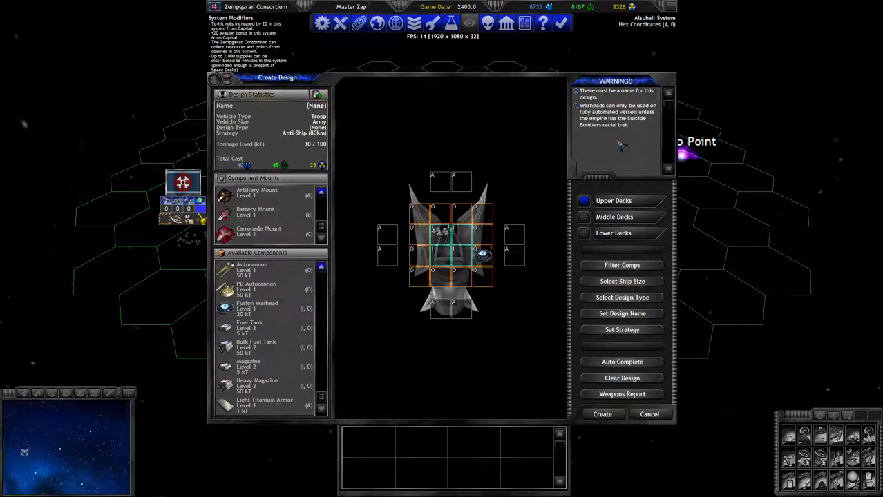
right_click(482, 253)
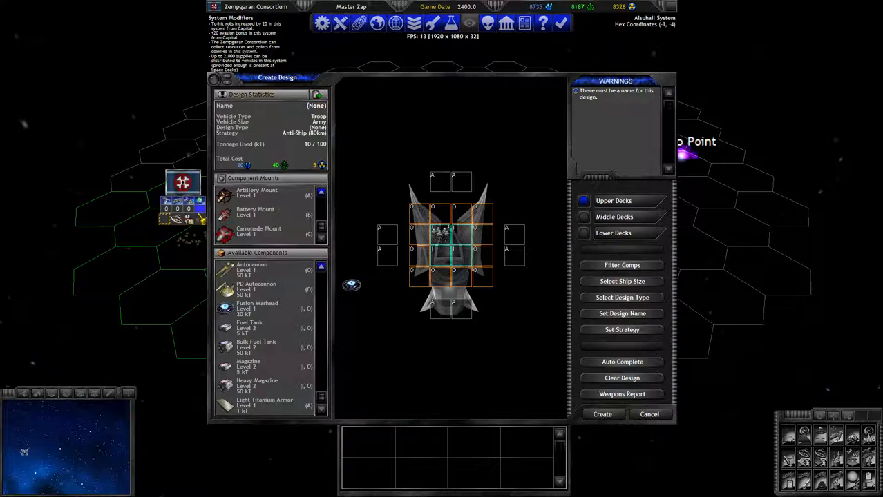
right_click(280, 311)
right_click(386, 301)
scroll(280, 345, up, 3)
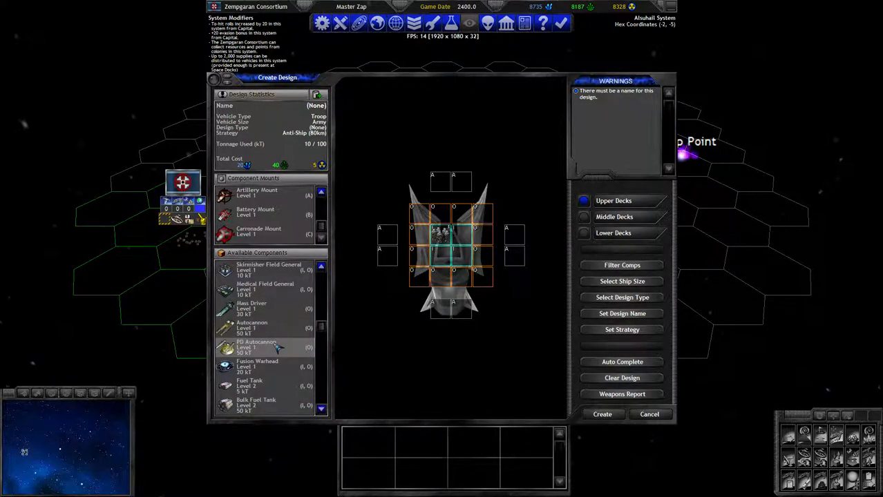
scroll(277, 346, up, 2)
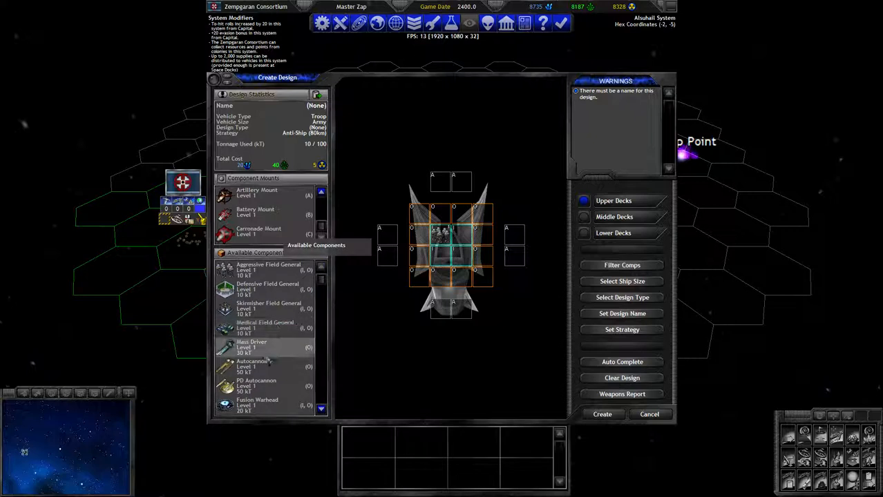
right_click(270, 349)
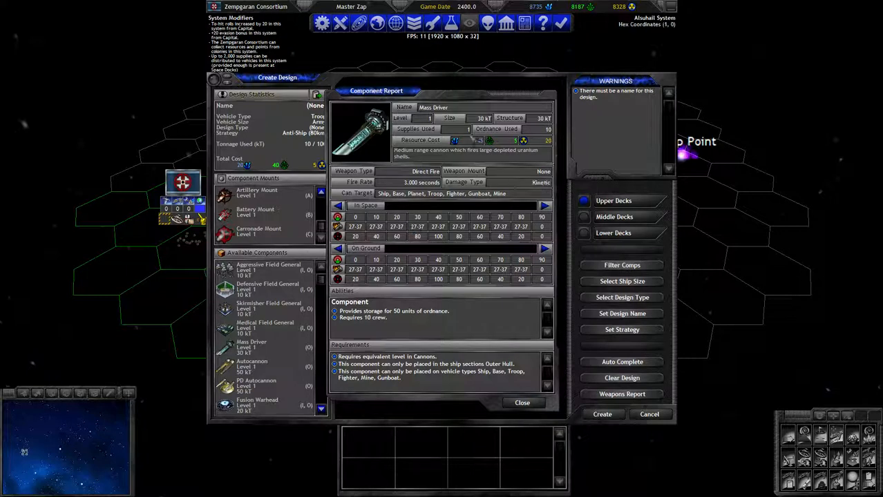
right_click(436, 271)
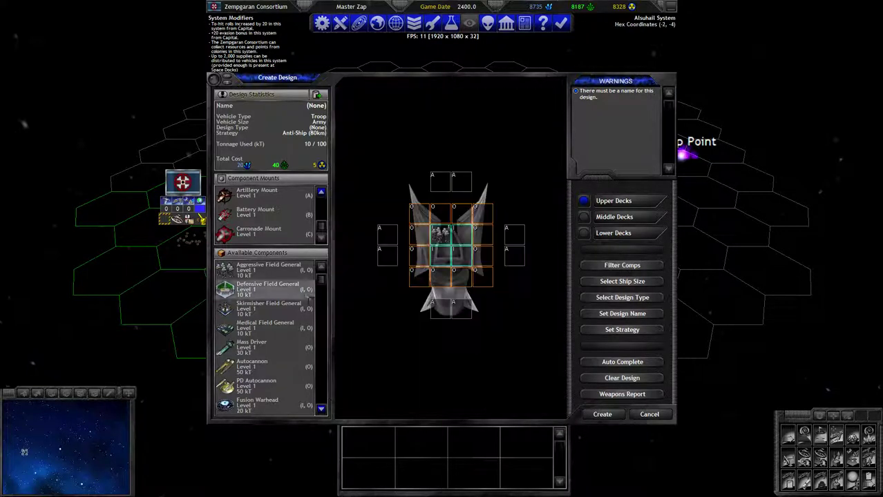
right_click(267, 362)
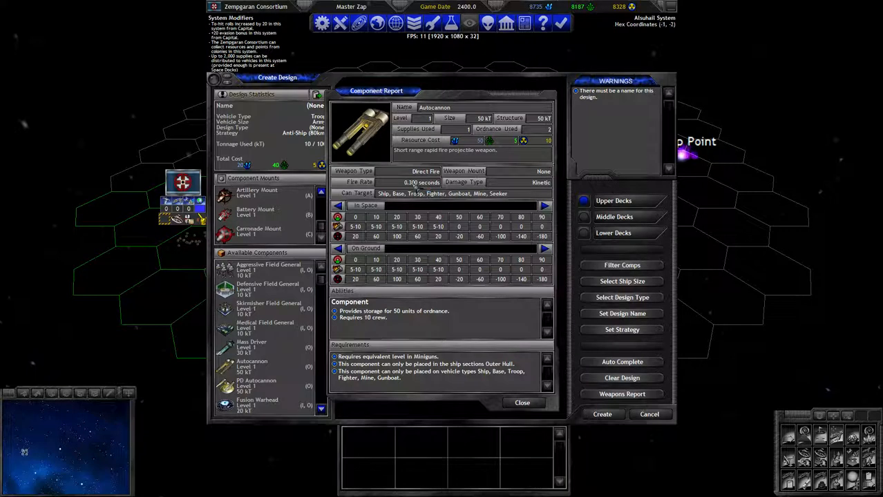
right_click(407, 236)
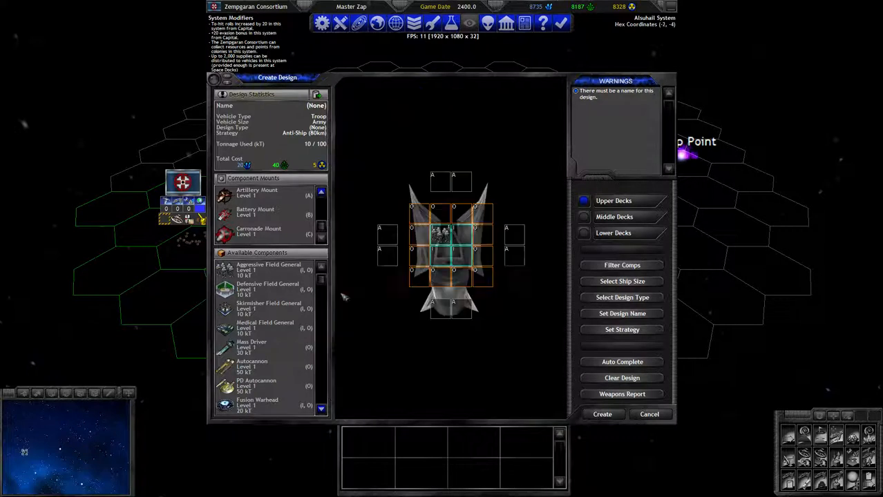
right_click(266, 288)
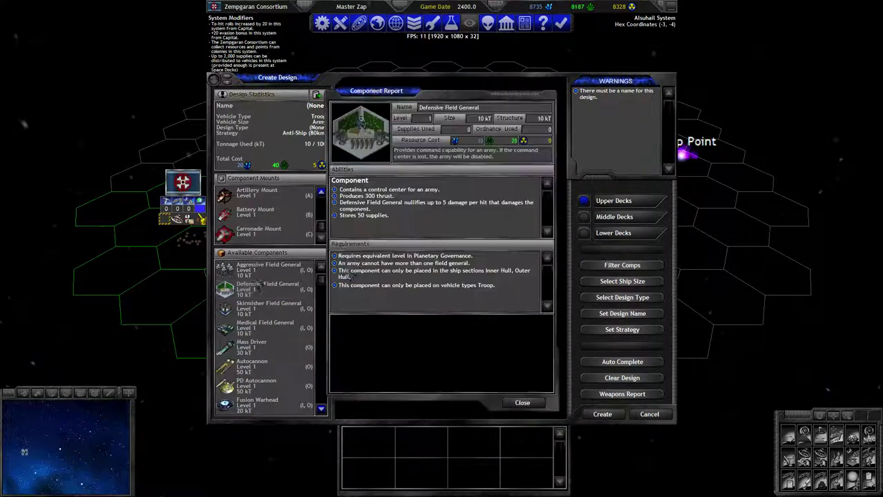
right_click(452, 214)
drag(266, 269, 445, 232)
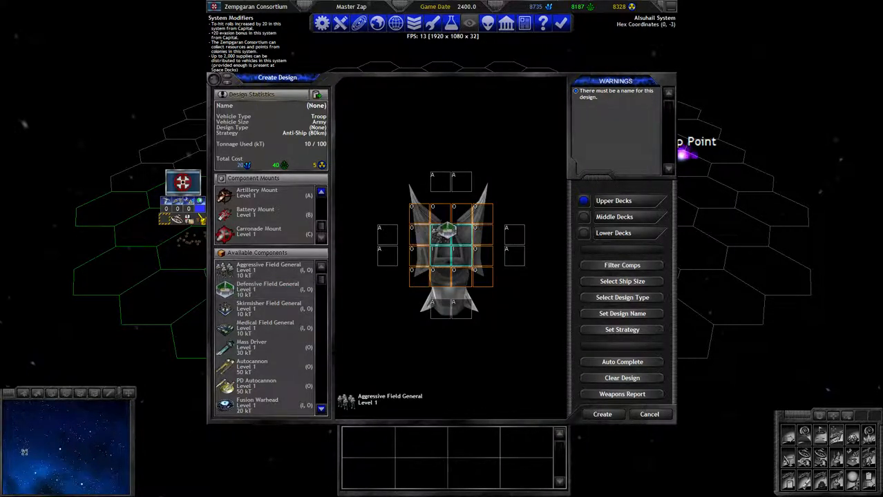
click(446, 231)
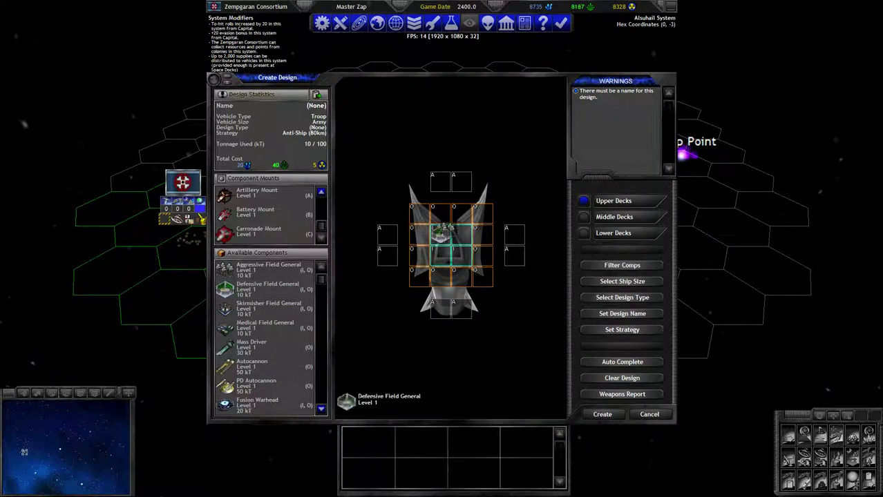
right_click(280, 384)
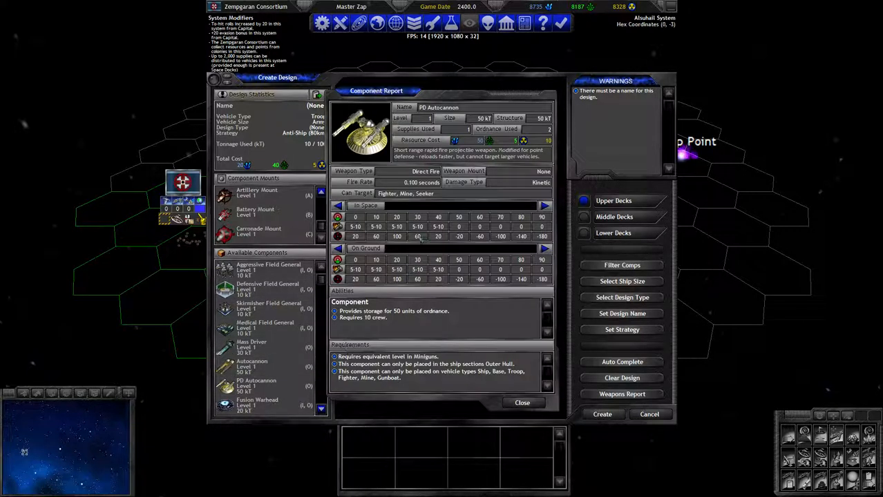
right_click(429, 195)
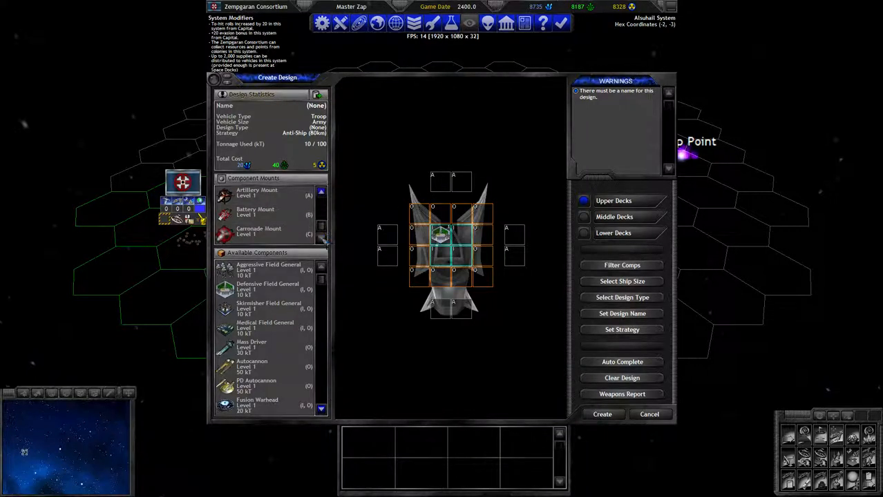
click(259, 231)
Review the Carronade Mount report and pick up a Battery-mounted Mass Driver
right_click(295, 235)
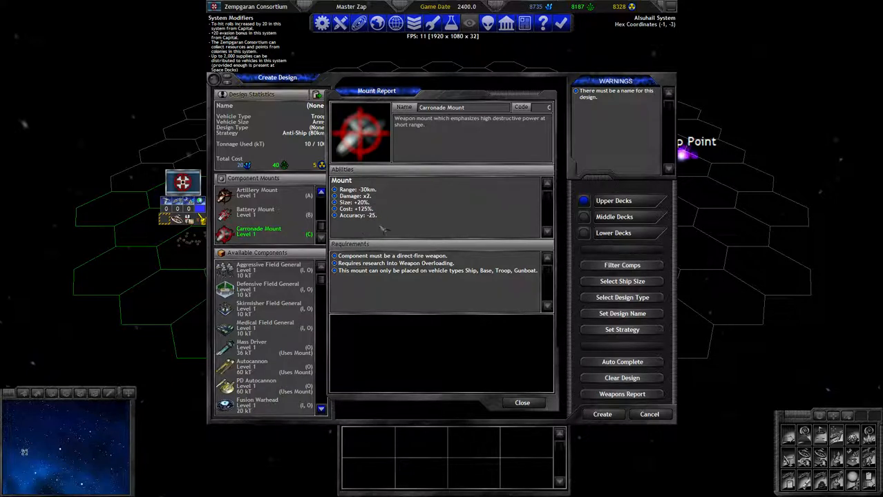
key(Escape)
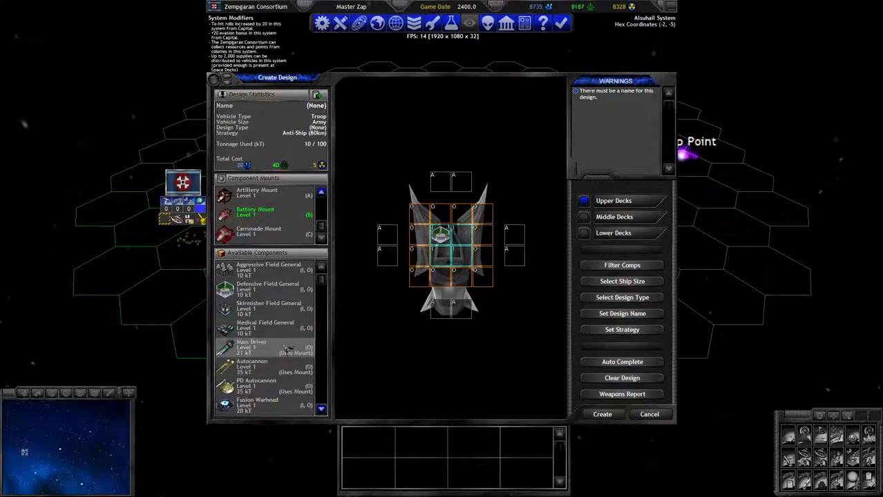
click(286, 349)
Place two Mass Drivers and armor all outer slots with Light Titanium Armor, reaching 60 of 100 kT
click(432, 207)
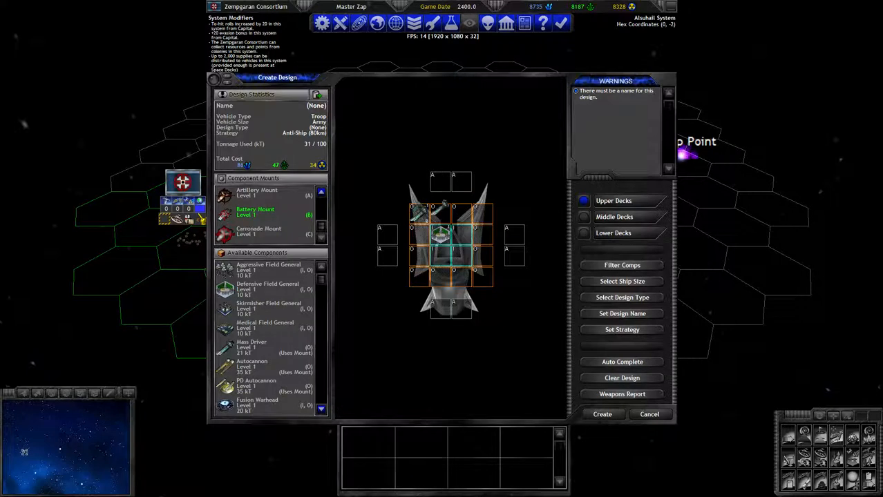
click(488, 209)
scroll(276, 345, down, 5)
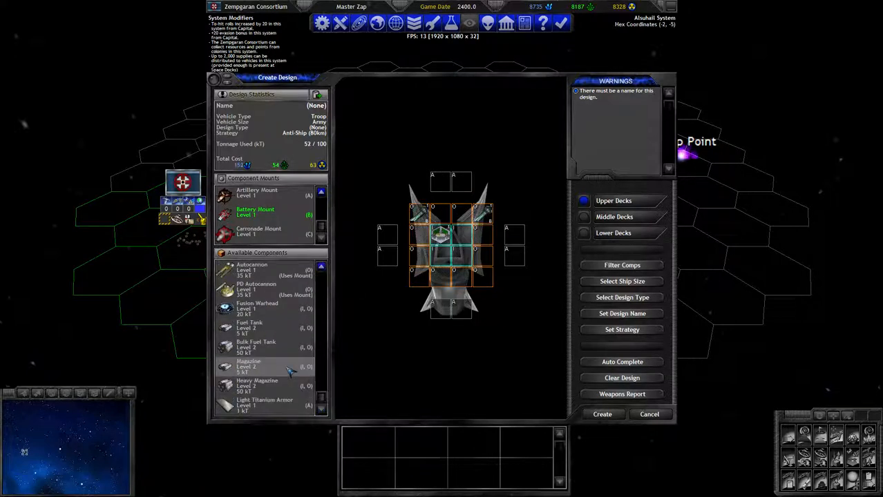
scroll(280, 401, up, 3)
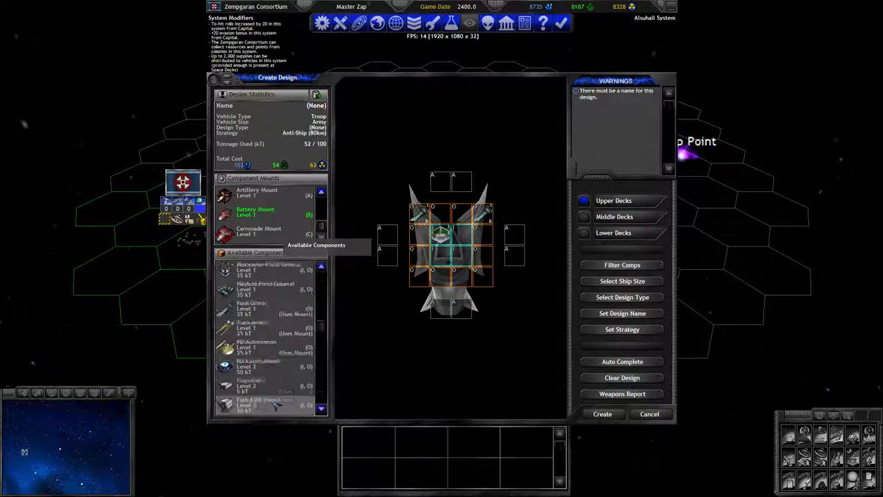
scroll(279, 404, up, 2)
click(265, 404)
click(451, 181)
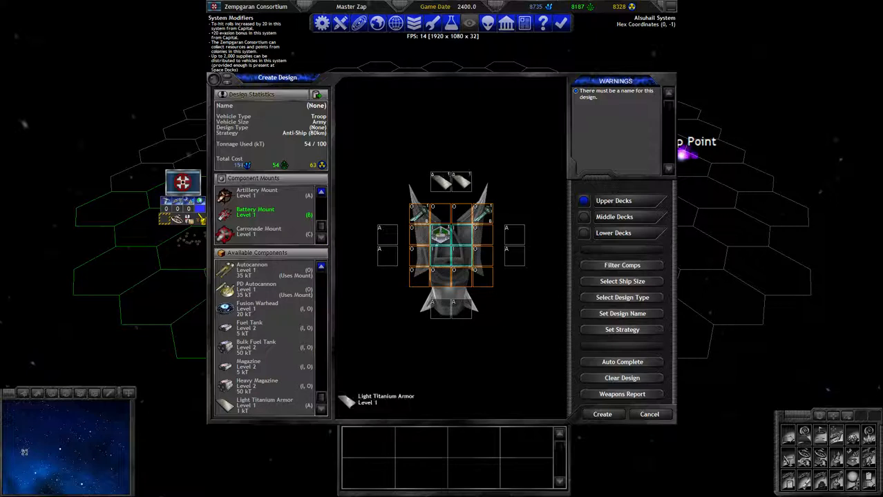
click(386, 231)
click(387, 257)
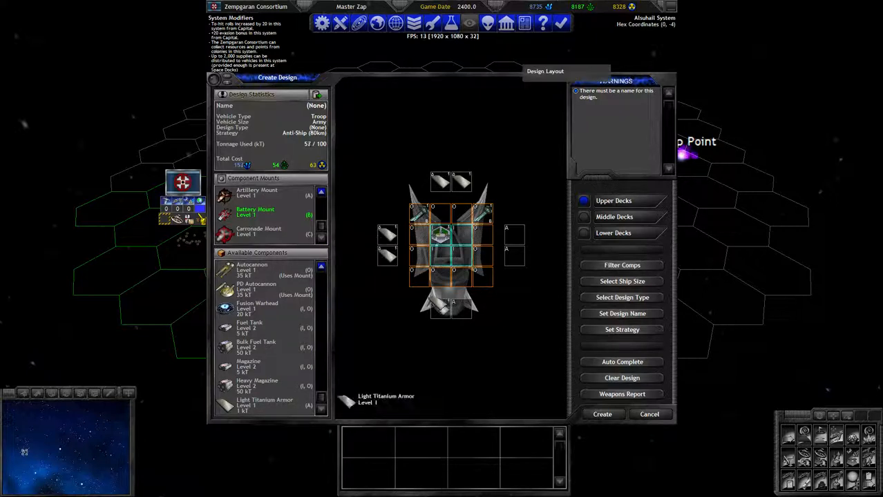
click(459, 307)
click(515, 234)
click(515, 252)
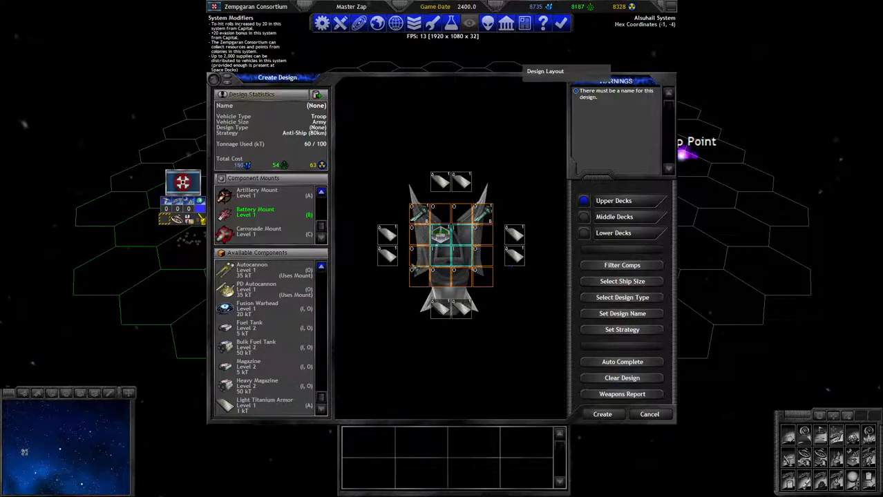
scroll(265, 311, up, 5)
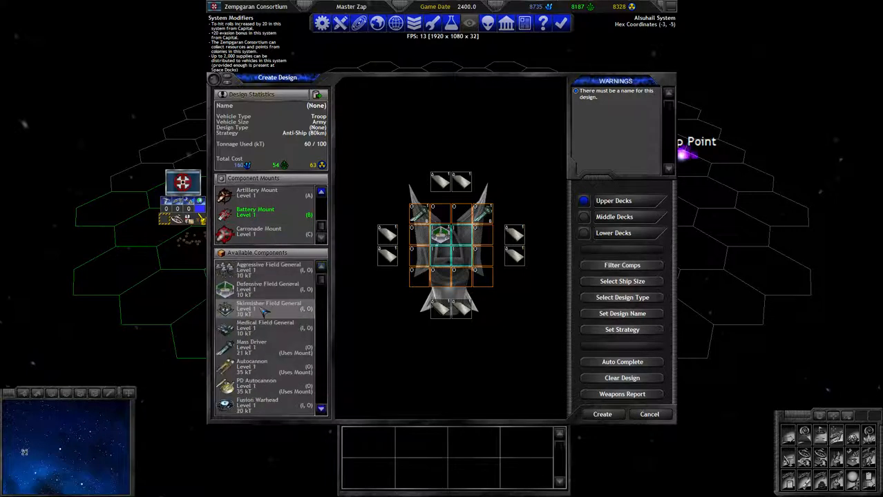
right_click(452, 238)
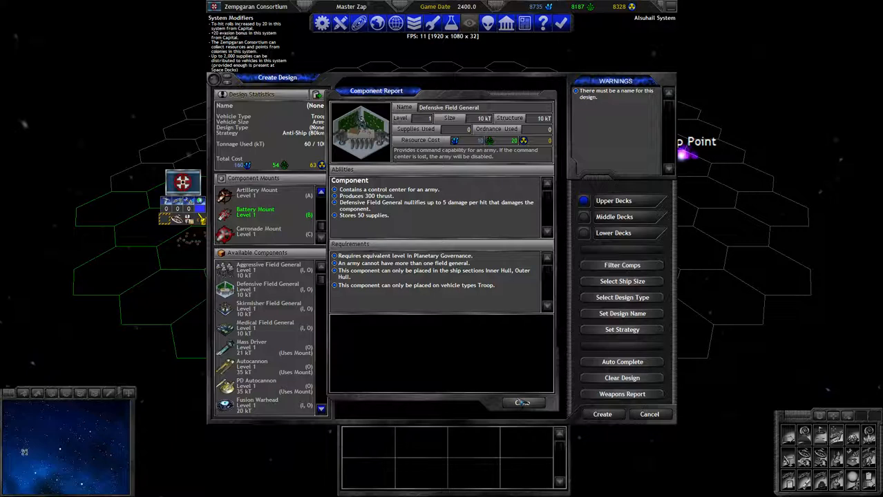
click(522, 402)
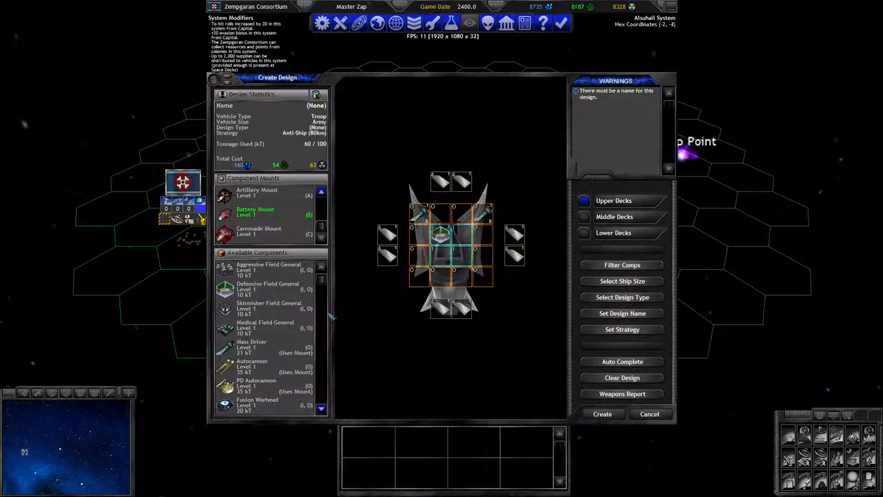
scroll(306, 328, down, 3)
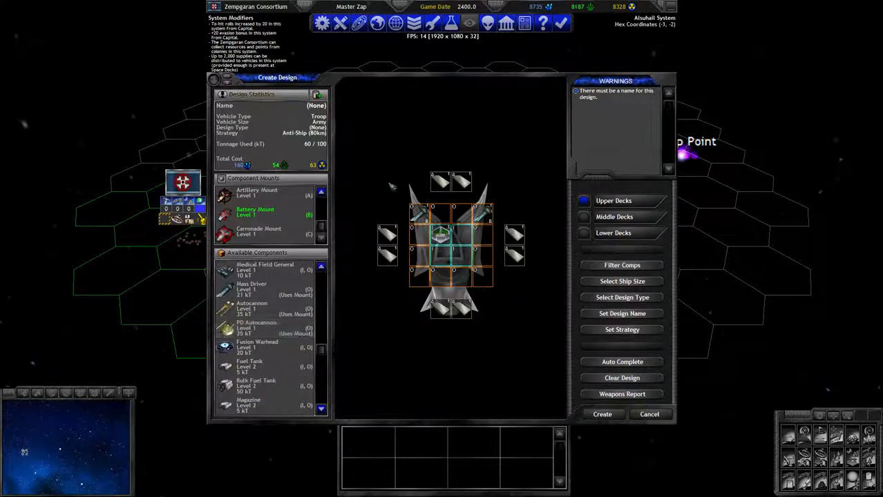
Review the mounted Mass Driver reports and return to the design summary statistics
right_click(262, 286)
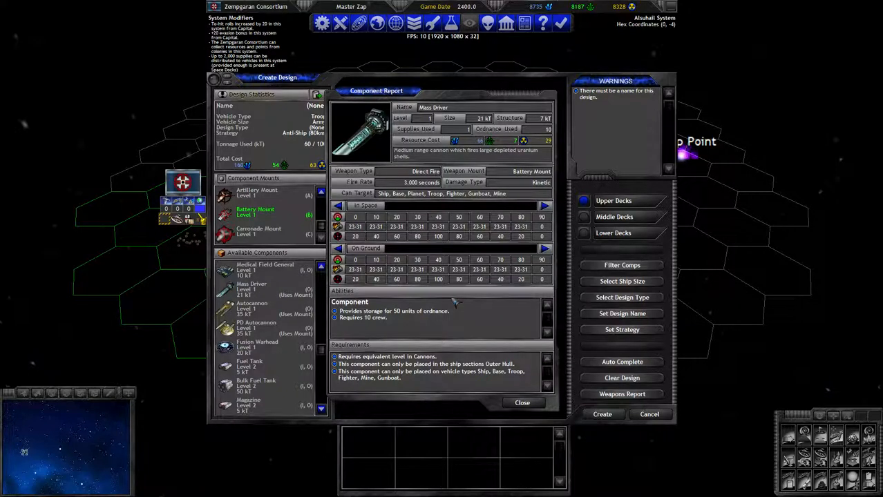
click(521, 402)
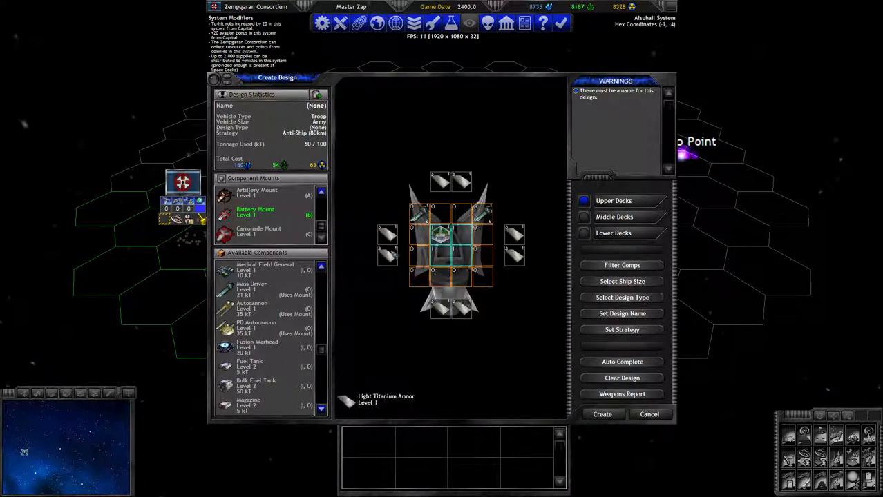
right_click(447, 242)
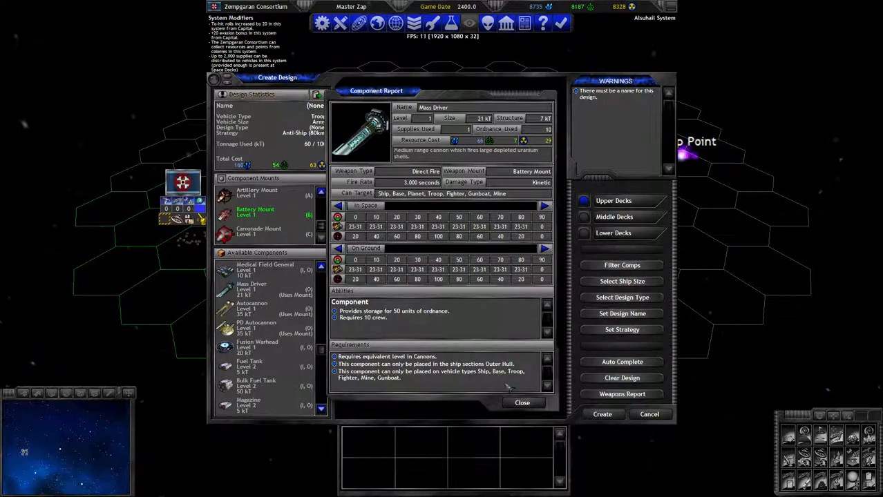
click(525, 403)
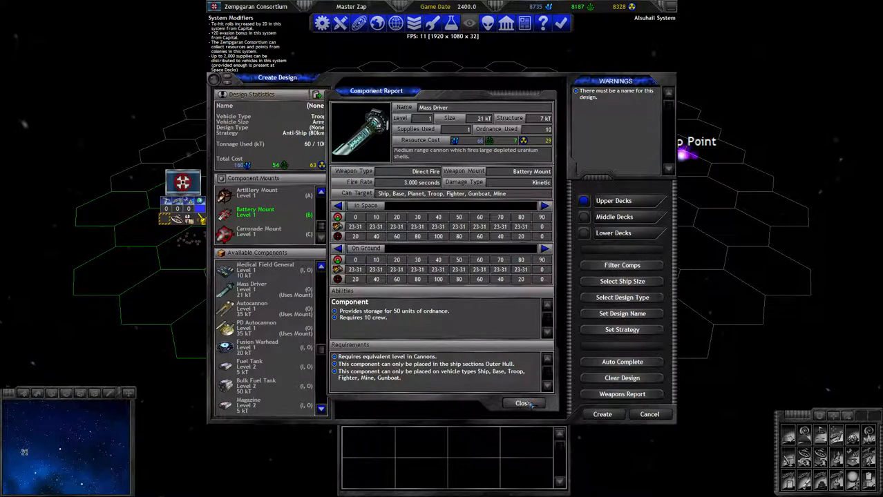
click(523, 403)
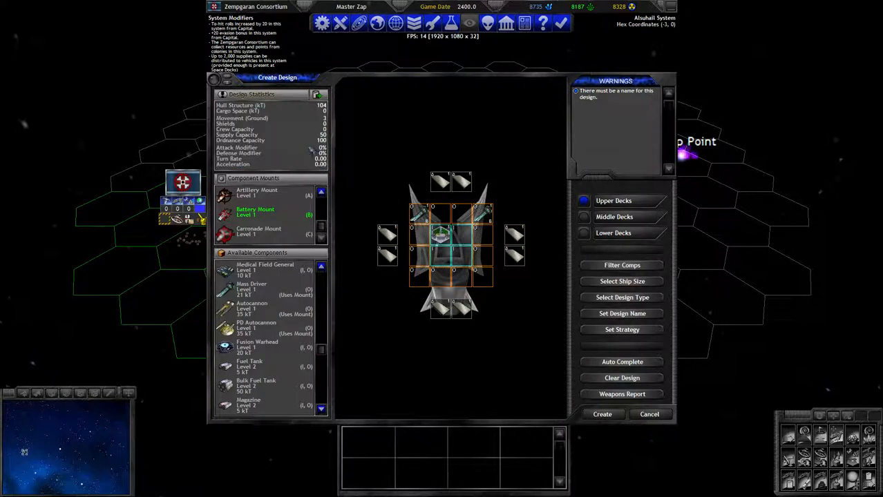
click(312, 151)
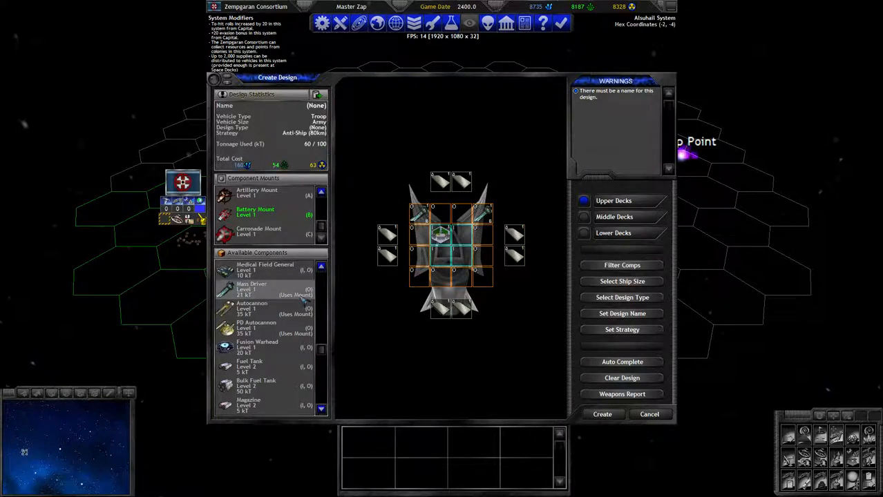
scroll(294, 368, down, 2)
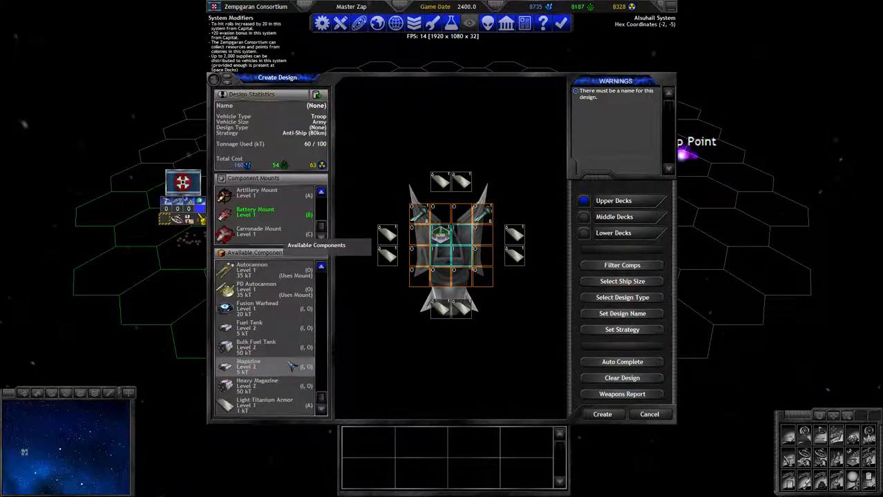
Check the Magazine report and add a Magazine to the troop design
right_click(291, 367)
click(523, 399)
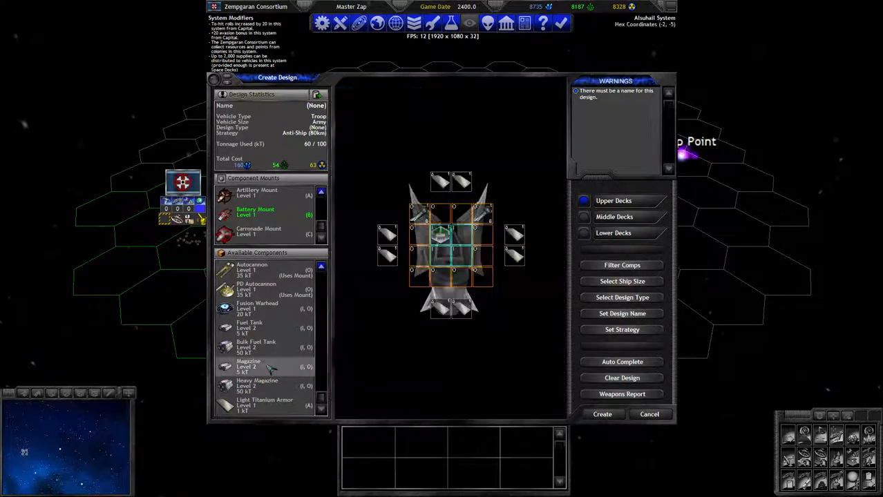
double_click(271, 369)
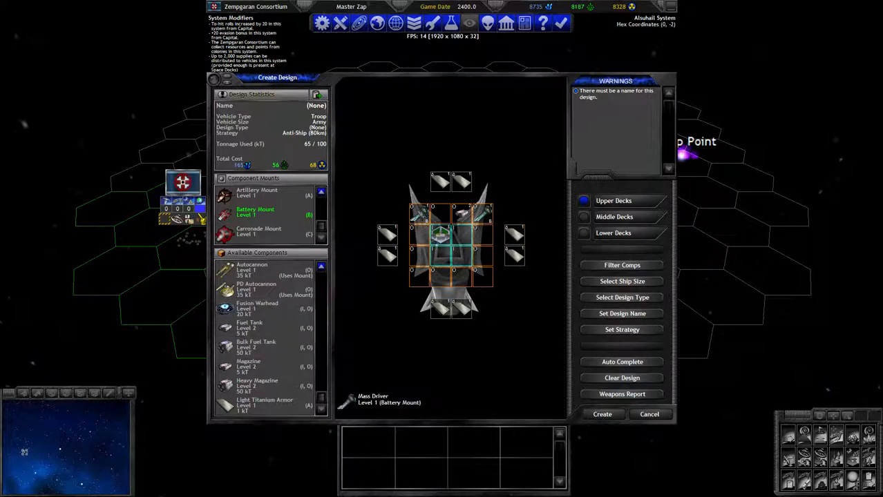
Place Mass Drivers on the upper deck and review the Mass Driver component report
click(442, 212)
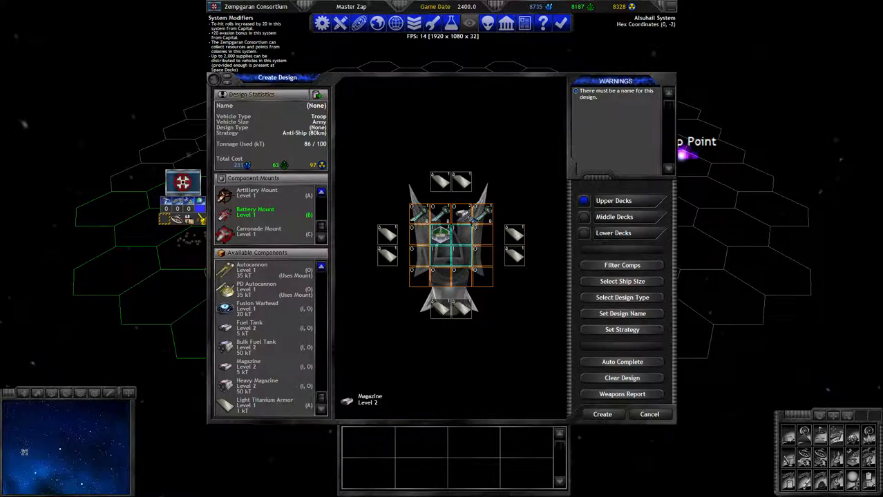
click(421, 232)
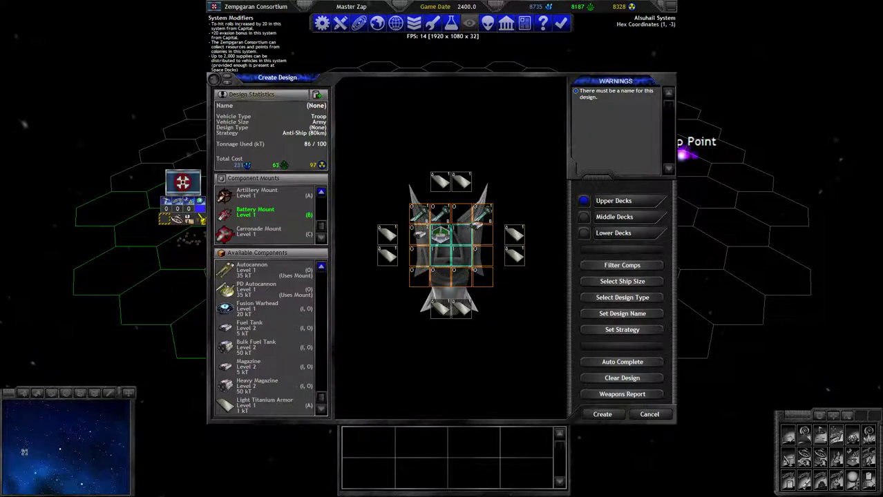
click(275, 134)
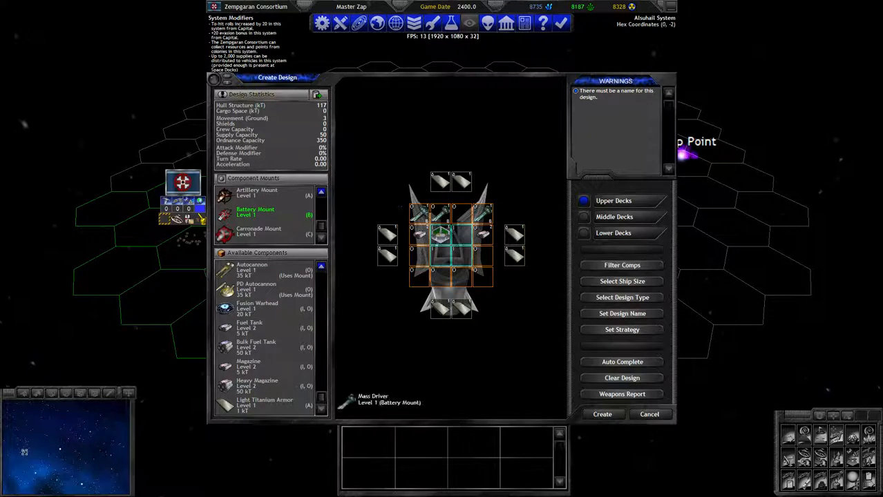
right_click(423, 211)
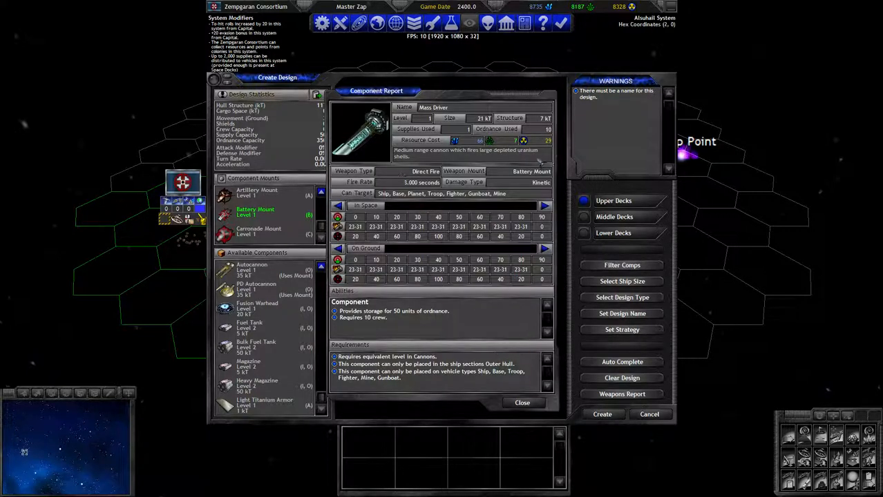
click(524, 403)
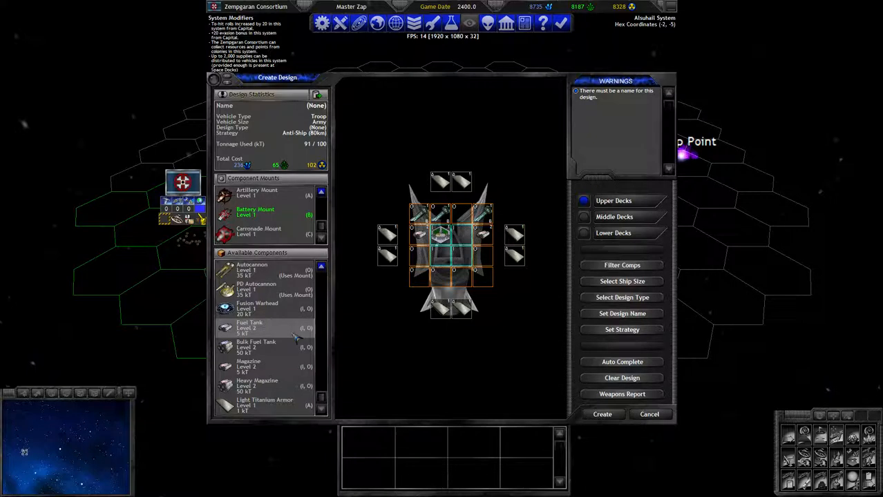
right_click(433, 216)
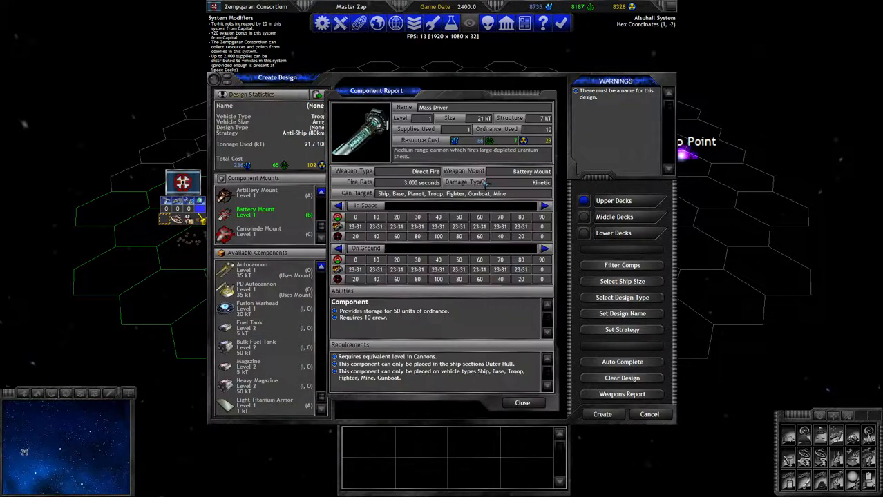
click(522, 402)
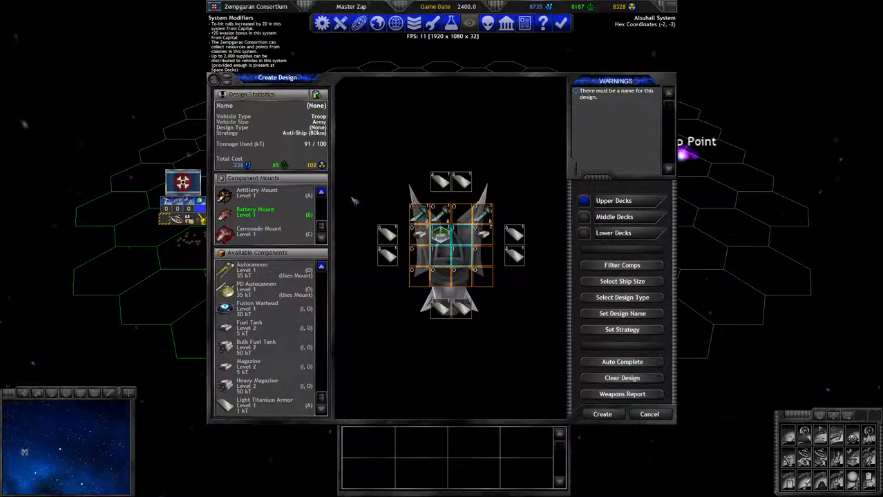
click(317, 94)
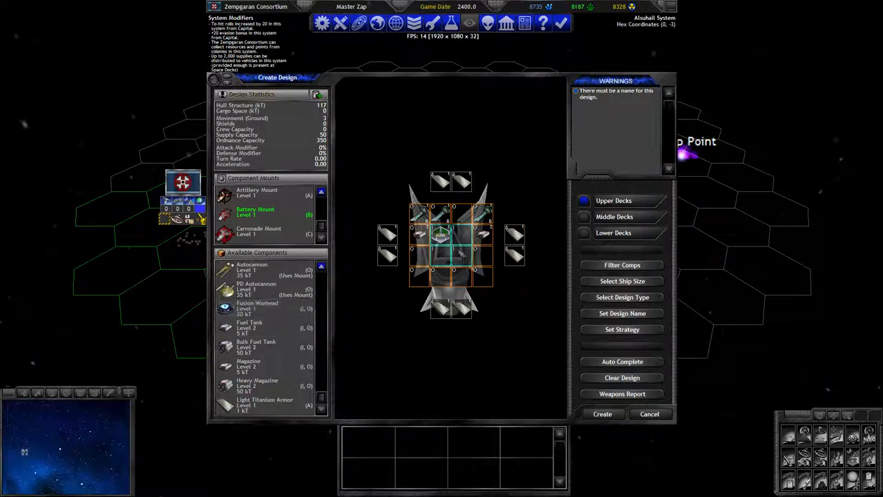
right_click(455, 241)
click(502, 402)
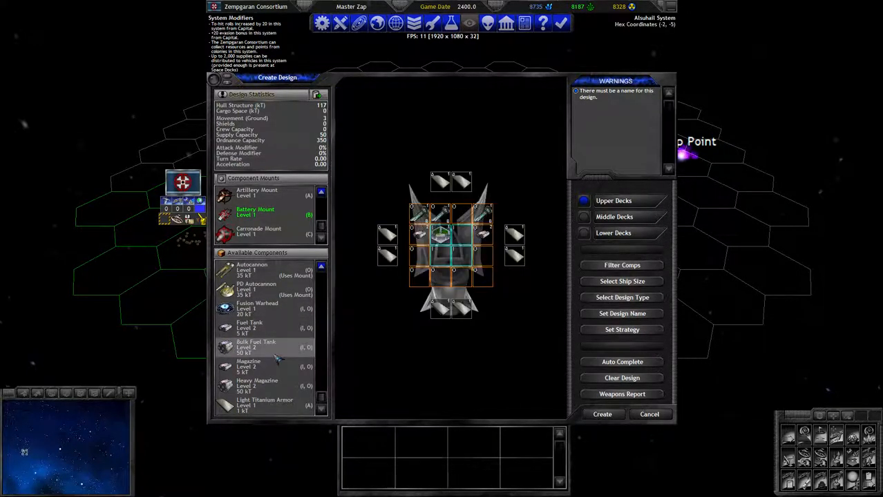
scroll(277, 359, up, 5)
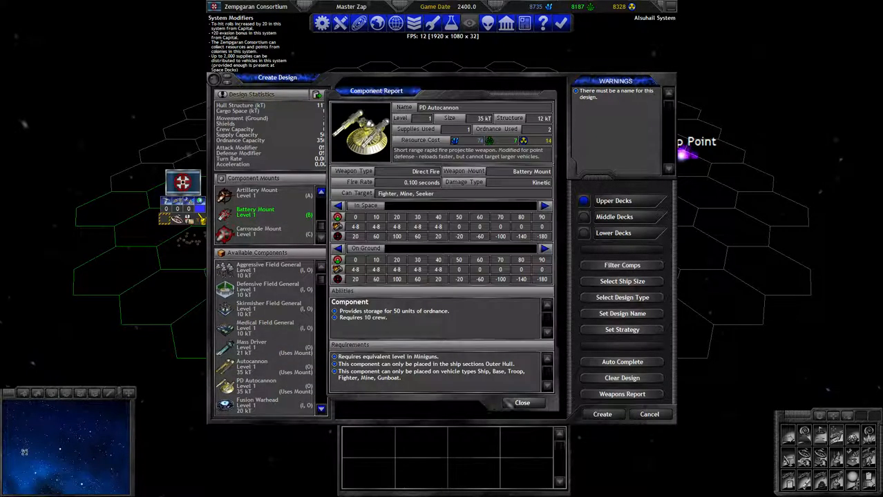
Try a PD Autocannon, remove it as overweight, and add another Mass Driver instead
click(262, 386)
click(440, 211)
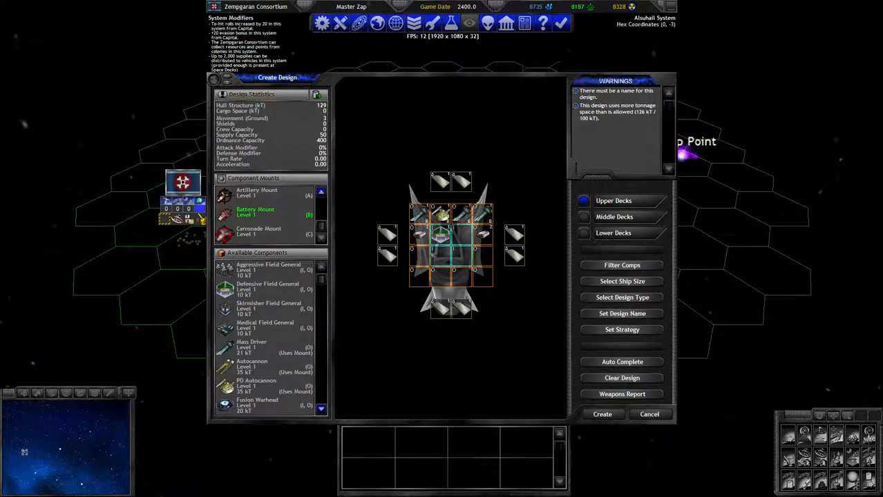
right_click(348, 401)
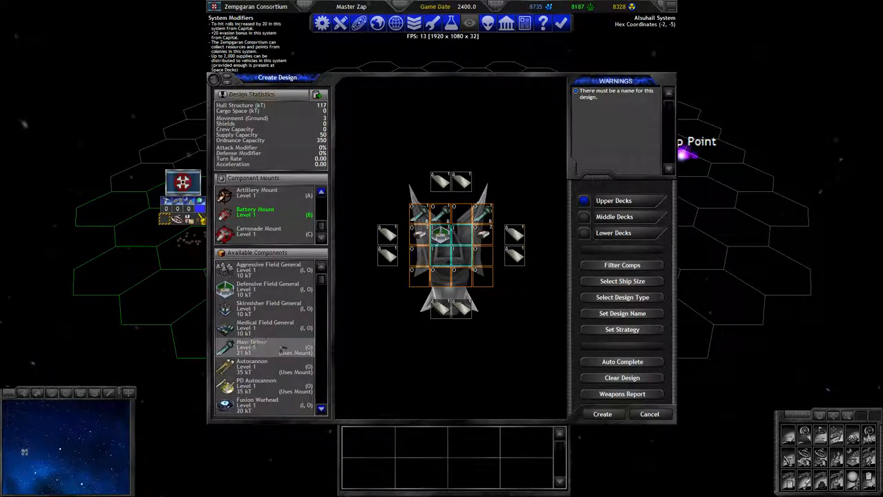
scroll(283, 347, down, 5)
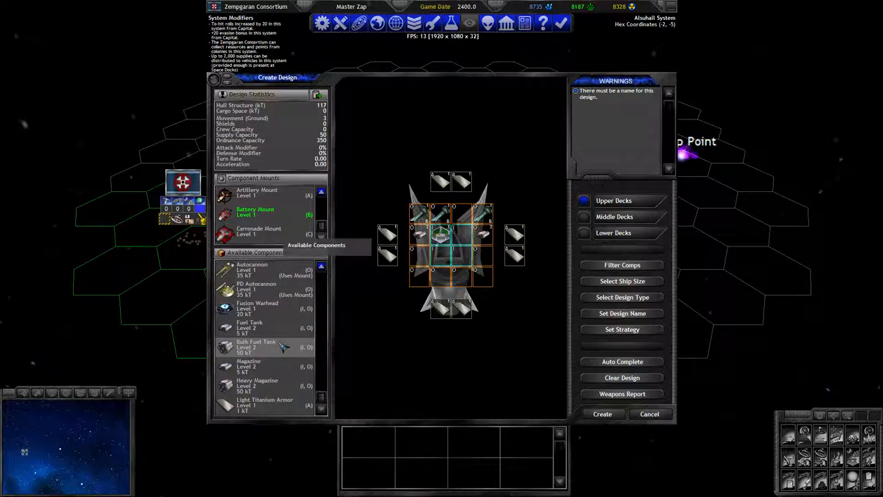
scroll(282, 348, up, 2)
scroll(279, 342, up, 1)
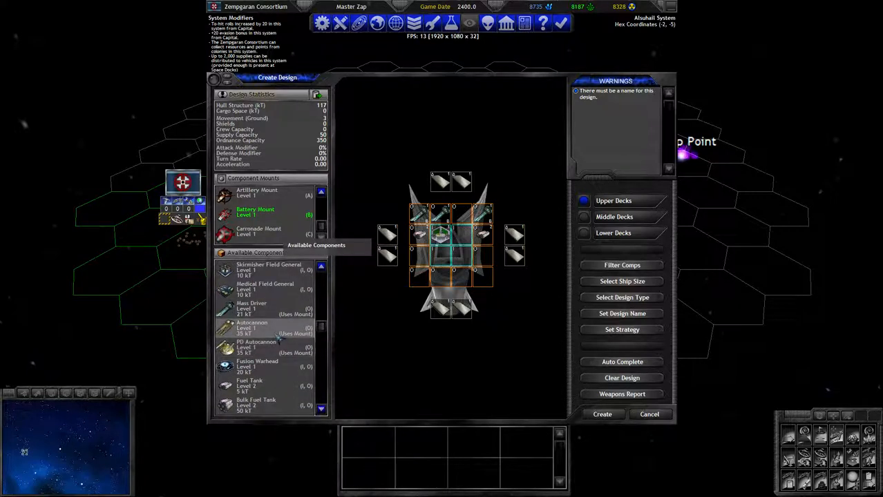
scroll(275, 336, up, 2)
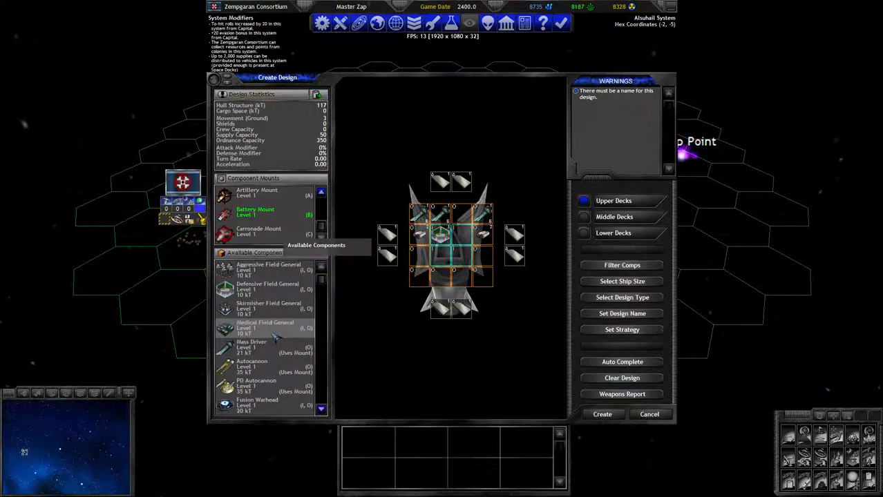
drag(251, 346, 344, 404)
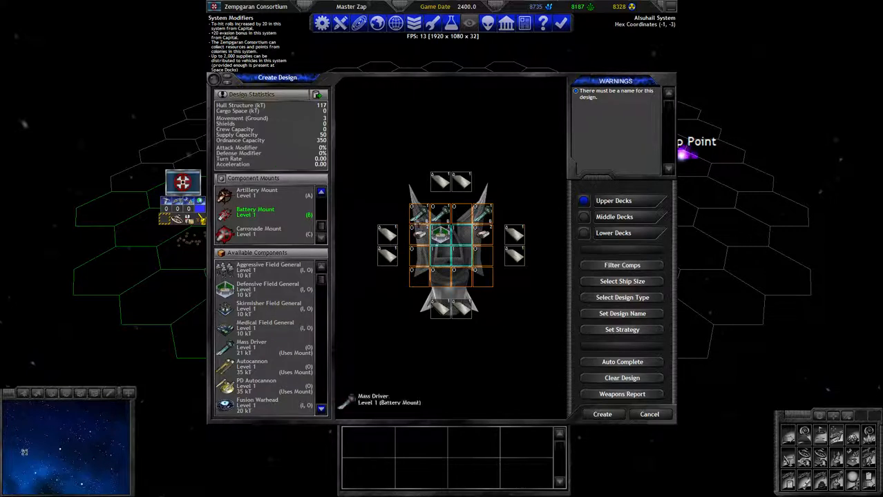
click(596, 217)
scroll(270, 325, down, 4)
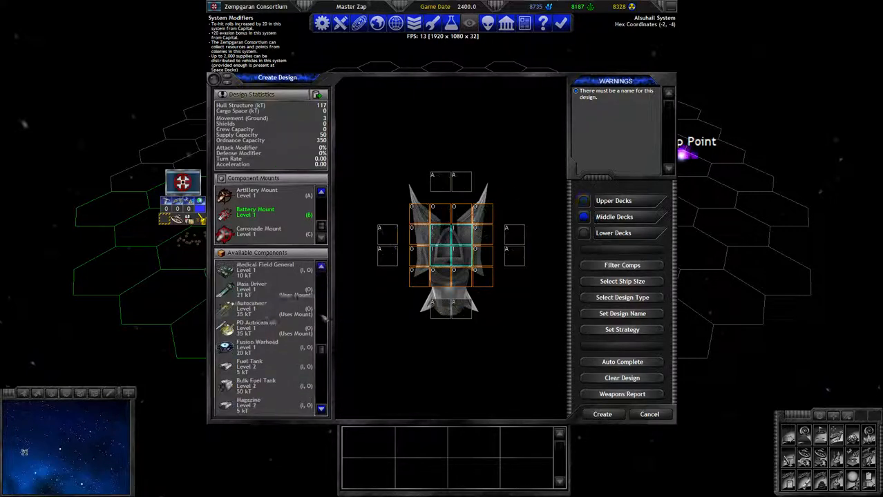
scroll(269, 346, down, 3)
Fill the middle deck's outer slots with Light Titanium Armor
click(266, 402)
click(386, 234)
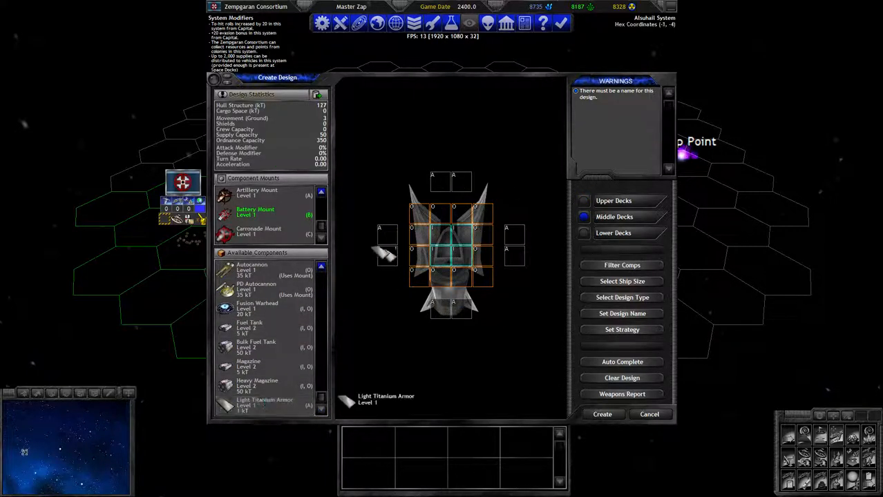
click(386, 256)
click(440, 181)
click(461, 181)
click(511, 230)
click(511, 257)
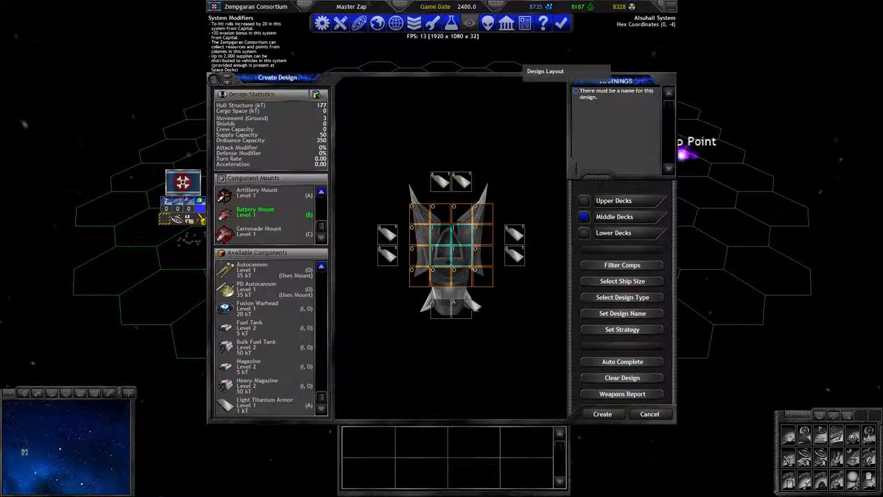
click(461, 307)
click(429, 311)
click(316, 95)
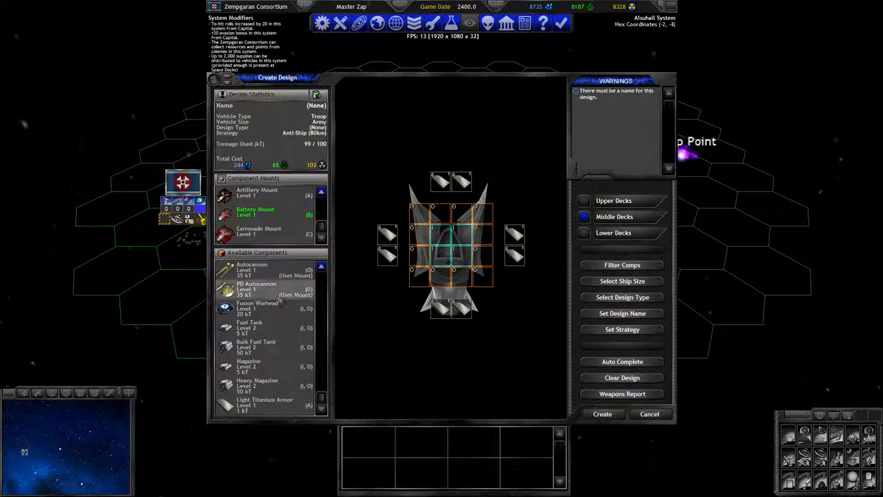
Add Light Titanium Armor to the lower deck, reaching 100 of 100 kT
click(622, 233)
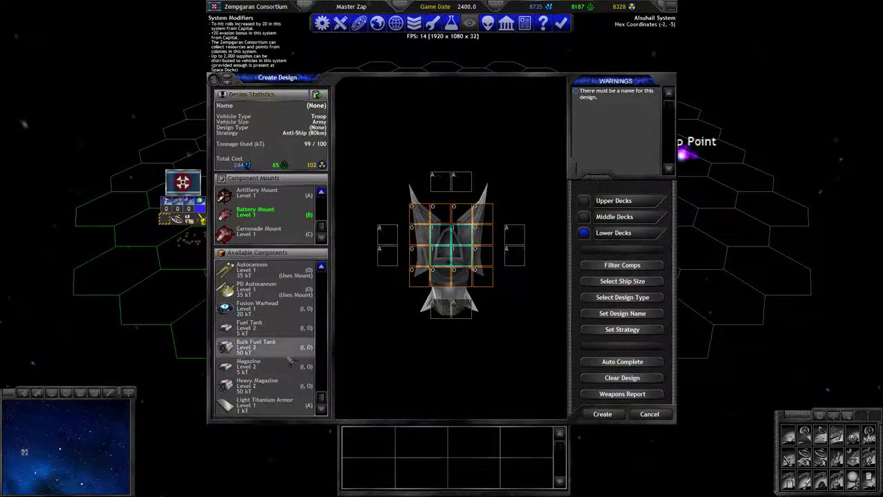
click(266, 402)
click(440, 181)
click(583, 200)
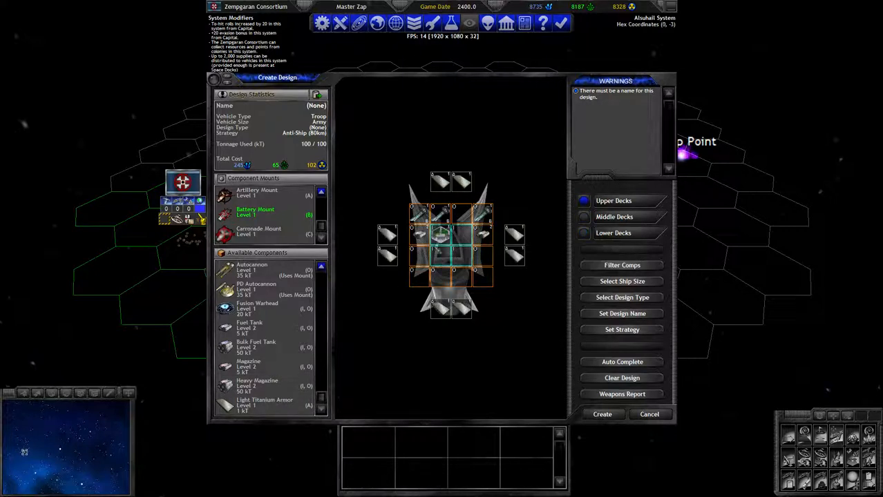
click(642, 314)
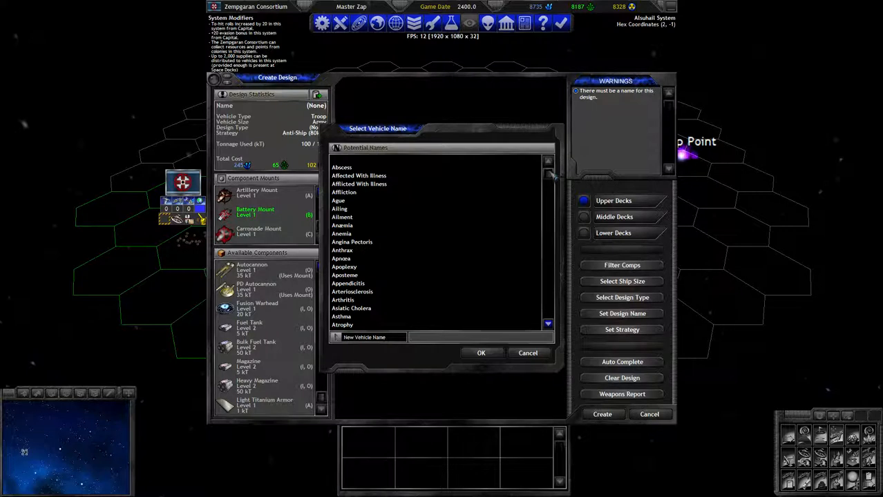
Name the troop design Syphilis from the Potential Names list
drag(547, 173, 547, 318)
scroll(435, 304, up, 5)
scroll(480, 303, up, 2)
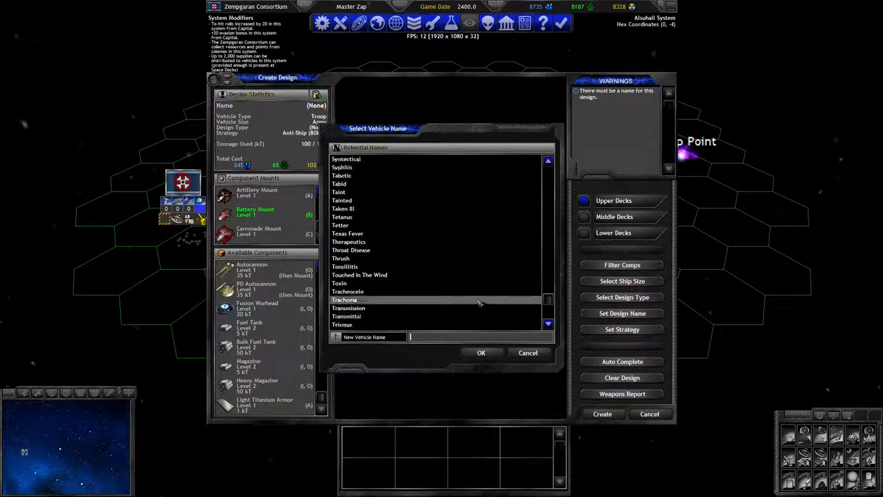
scroll(480, 303, up, 3)
click(449, 291)
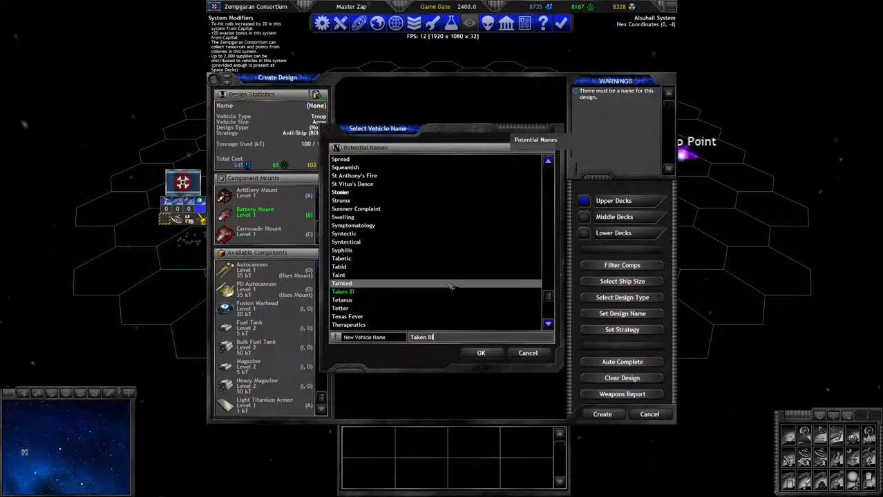
click(442, 250)
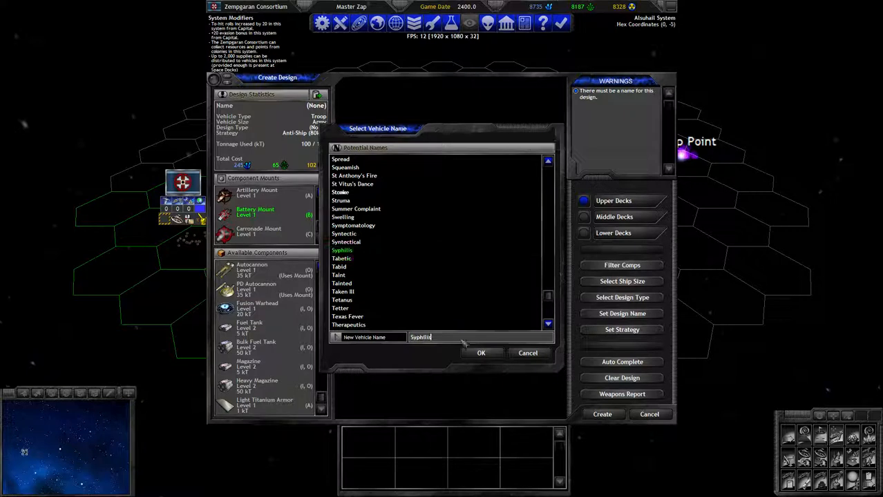
click(481, 353)
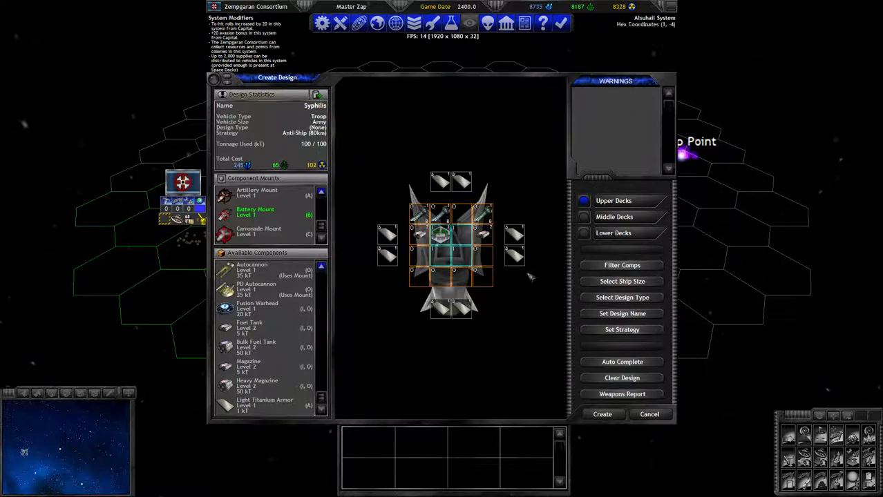
Set the design's strategy to Guard Colony (40km) and read the Mass Driver report
click(622, 329)
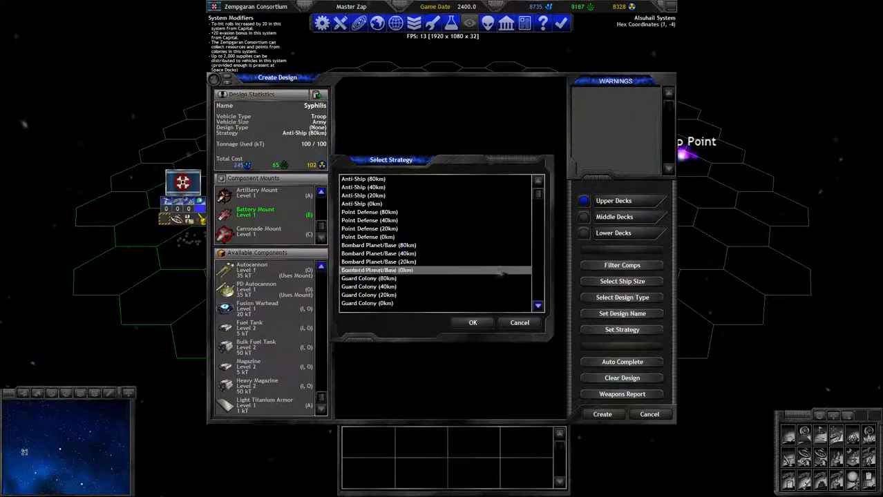
scroll(442, 270, down, 5)
click(442, 237)
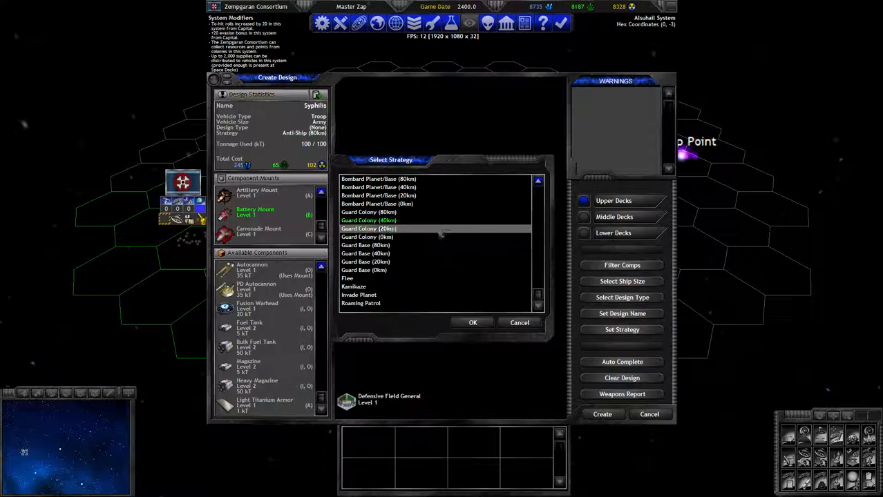
scroll(440, 235, up, 5)
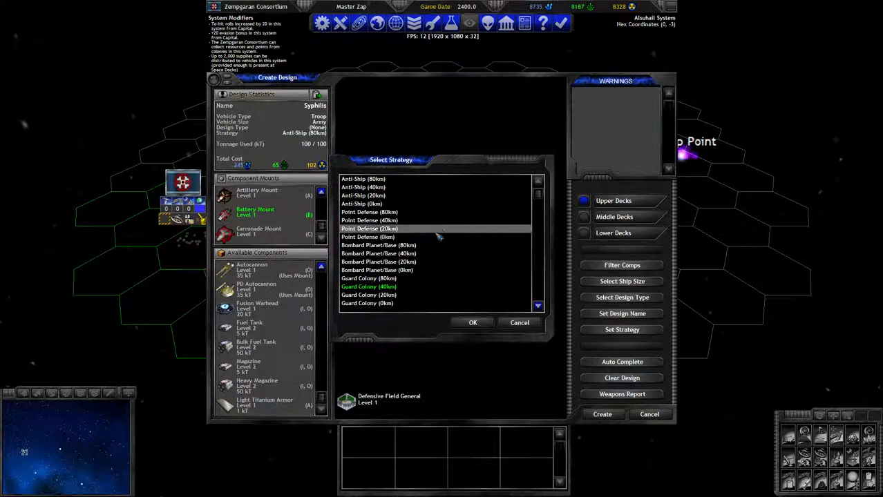
click(472, 323)
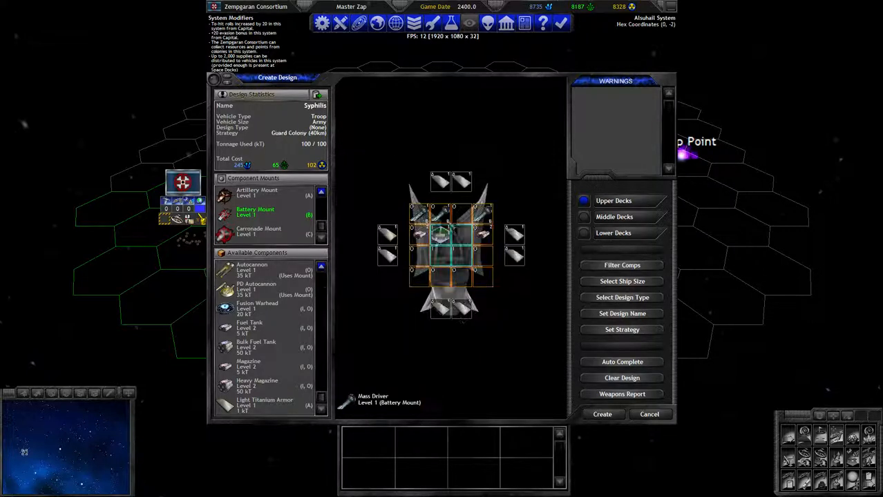
right_click(483, 210)
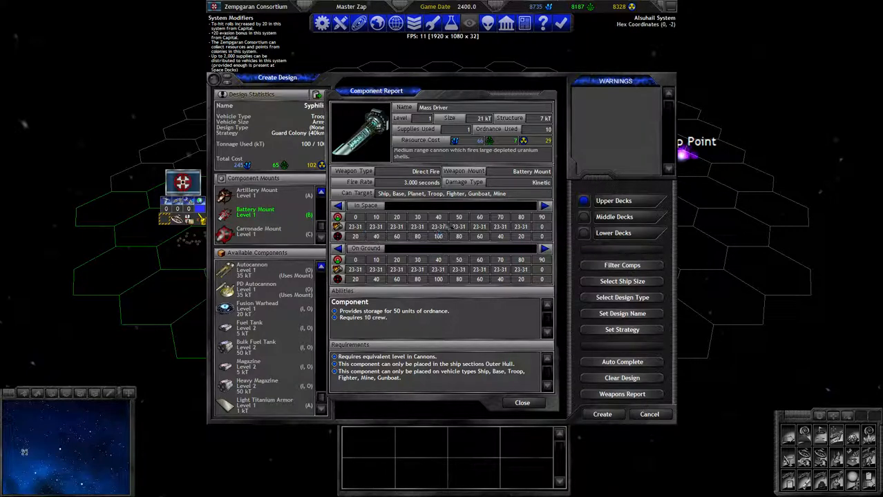
click(522, 403)
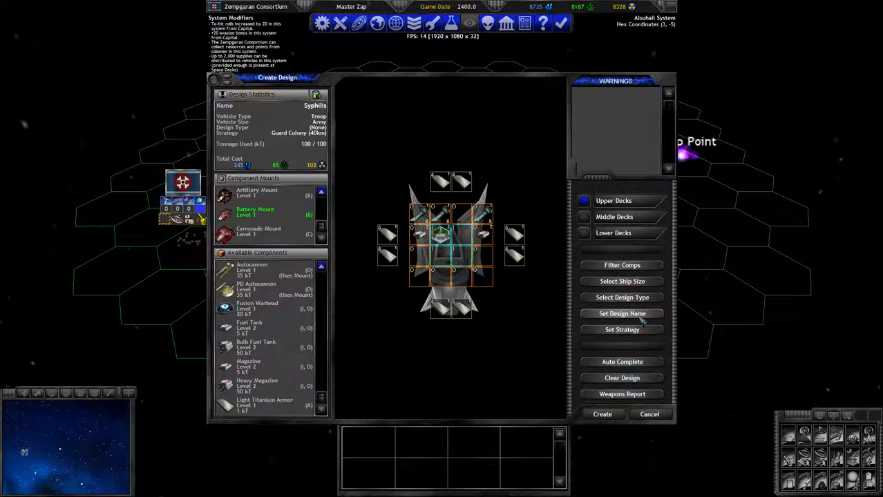
Set the design type to Colony Guardian (40km) and create the Syphilis design
click(622, 297)
scroll(520, 248, down, 5)
scroll(497, 242, down, 4)
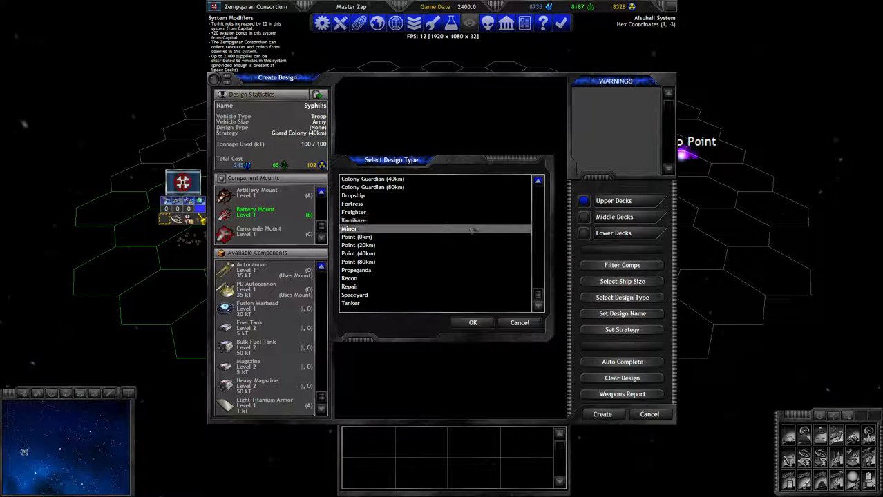
scroll(444, 295, up, 3)
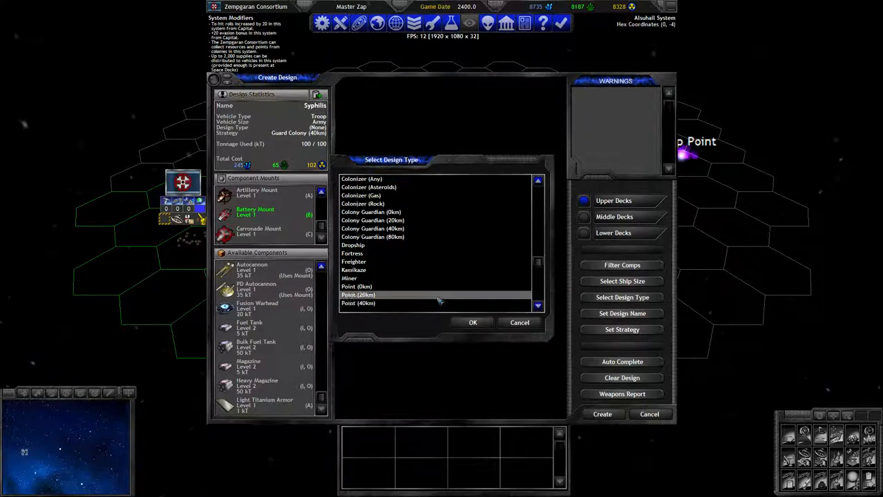
scroll(444, 290, up, 3)
scroll(446, 284, up, 3)
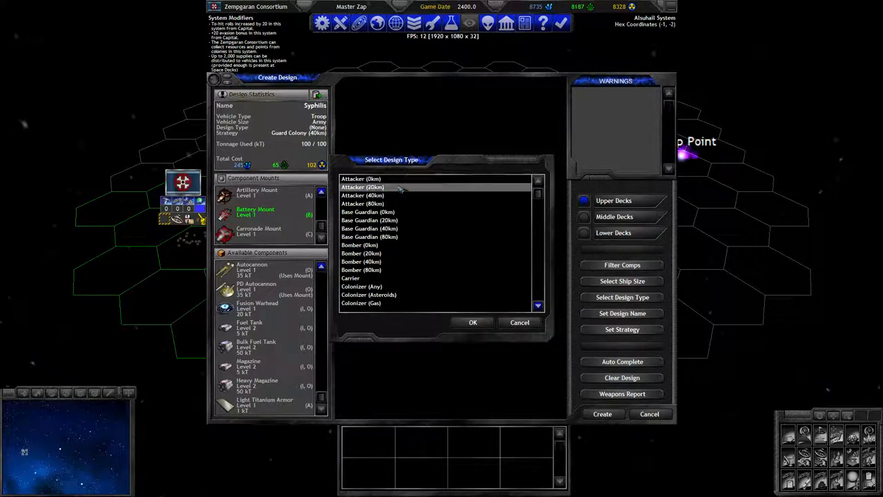
scroll(404, 207, up, 1)
scroll(404, 256, down, 3)
scroll(414, 259, down, 2)
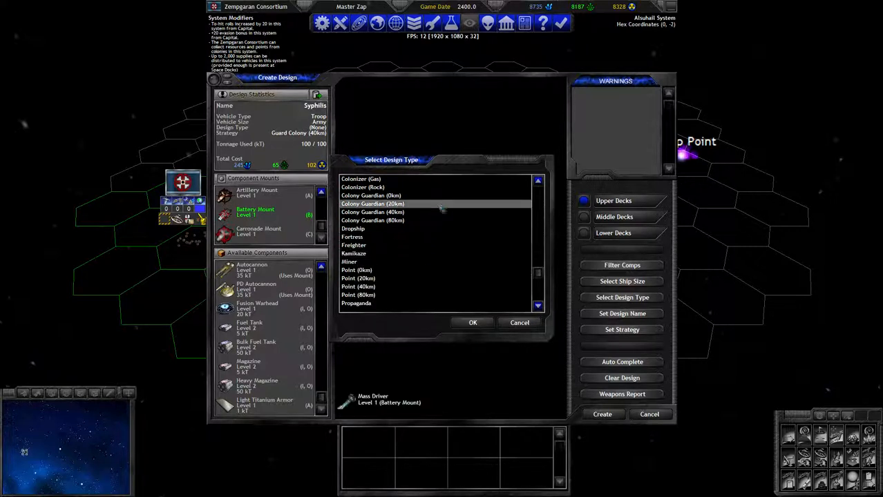
click(386, 212)
scroll(414, 242, down, 3)
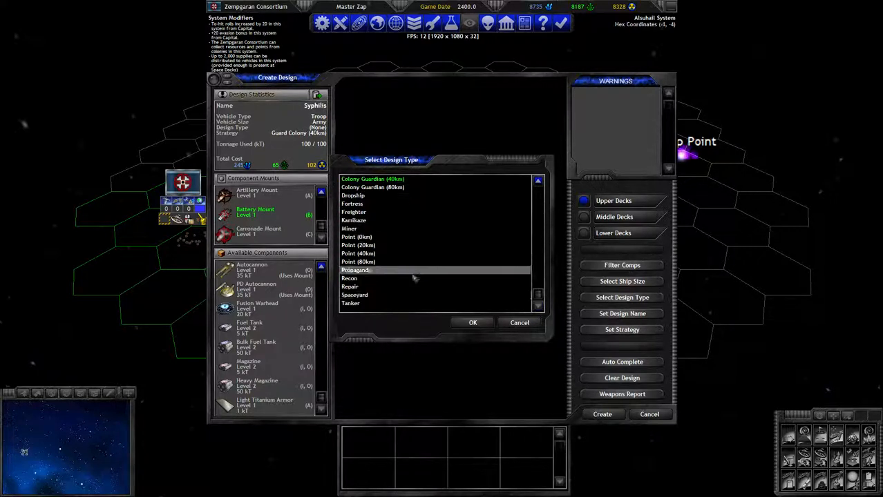
click(472, 323)
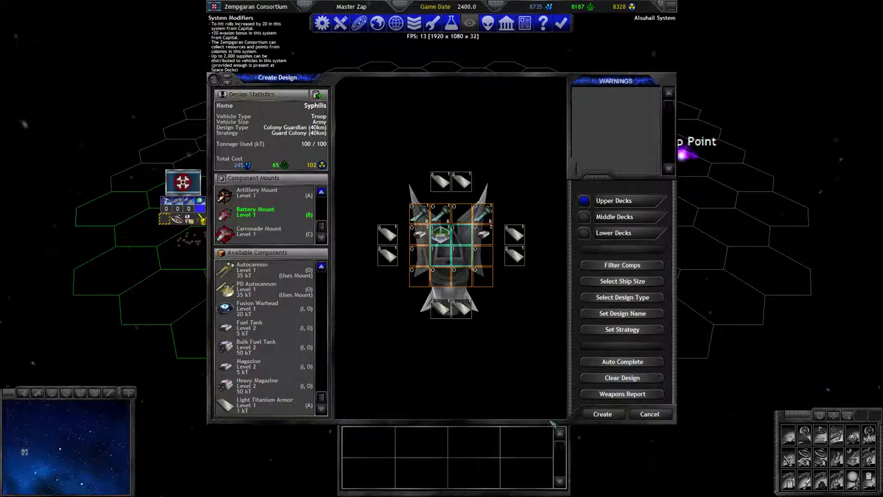
click(602, 414)
Review the buildable units at Alsuhail VI, comparing the Inflammation and Syphilis reports
key(Escape)
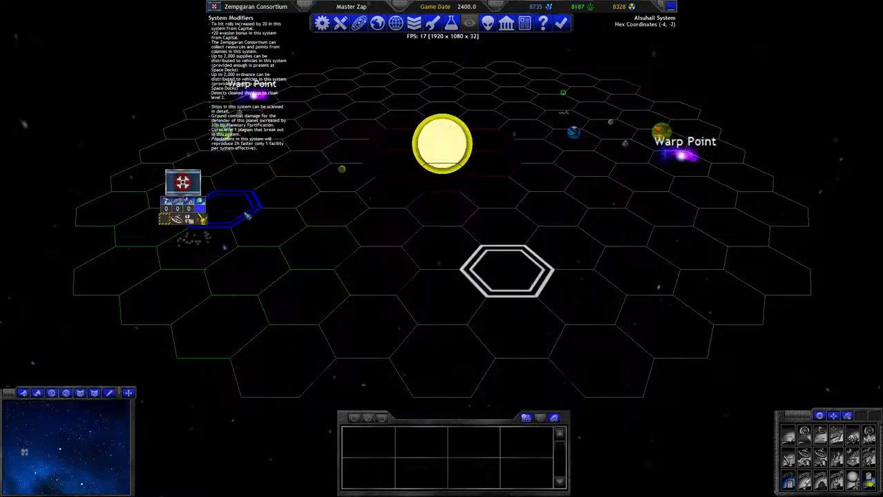
double_click(428, 339)
click(603, 233)
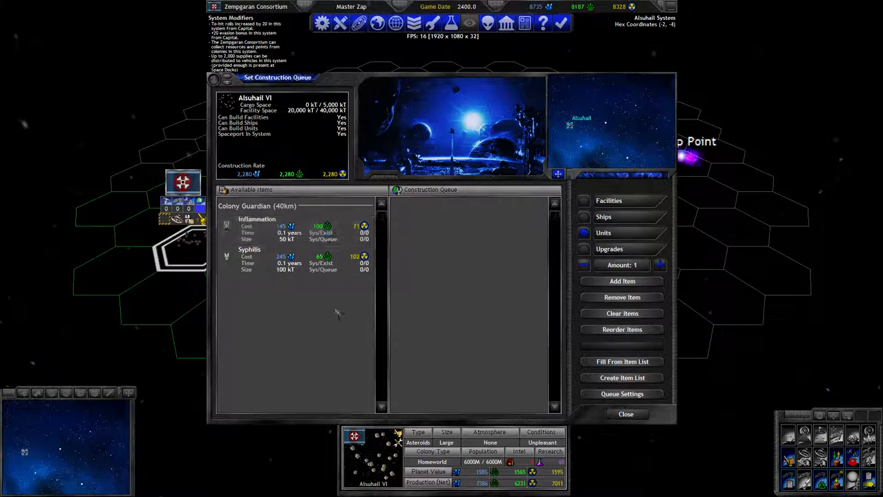
right_click(261, 237)
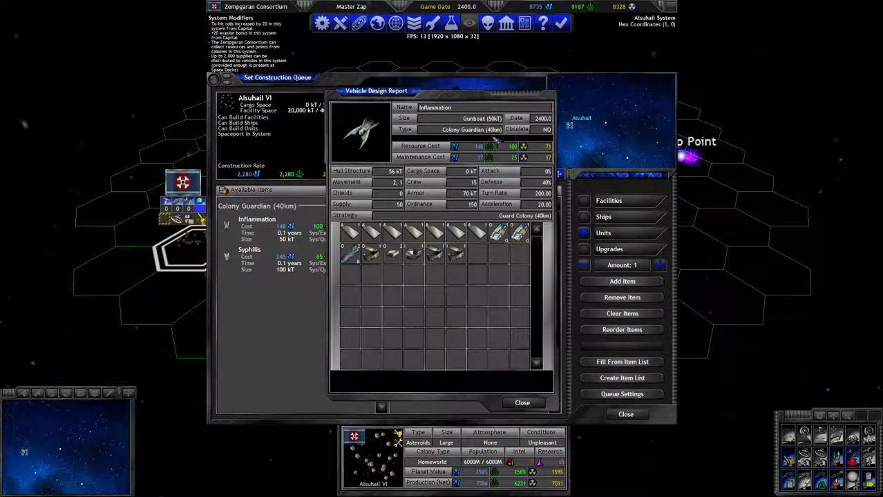
key(Down)
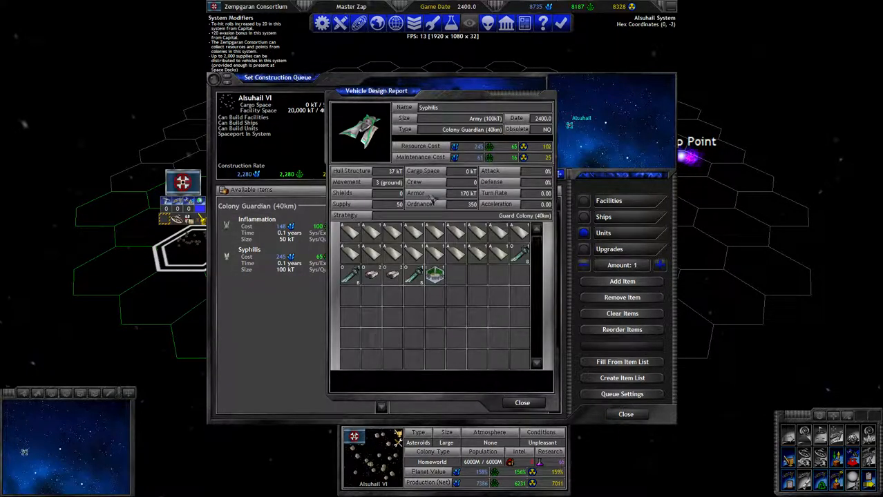
key(Up)
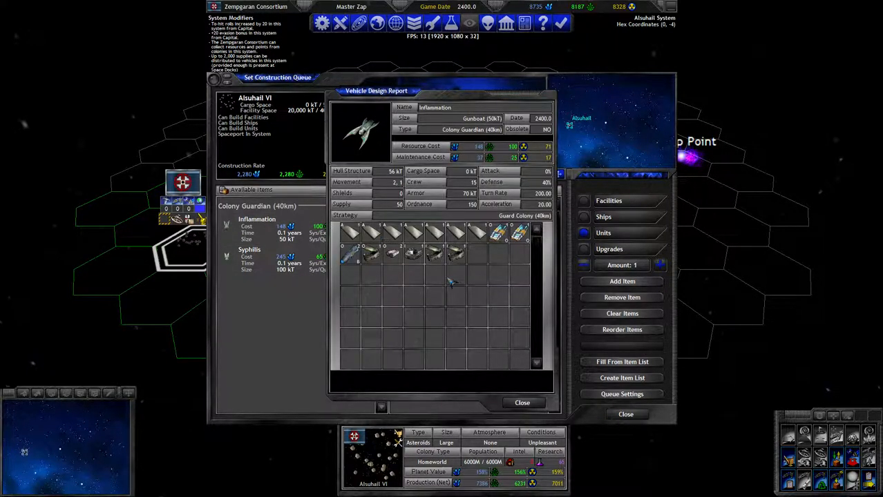
key(Escape)
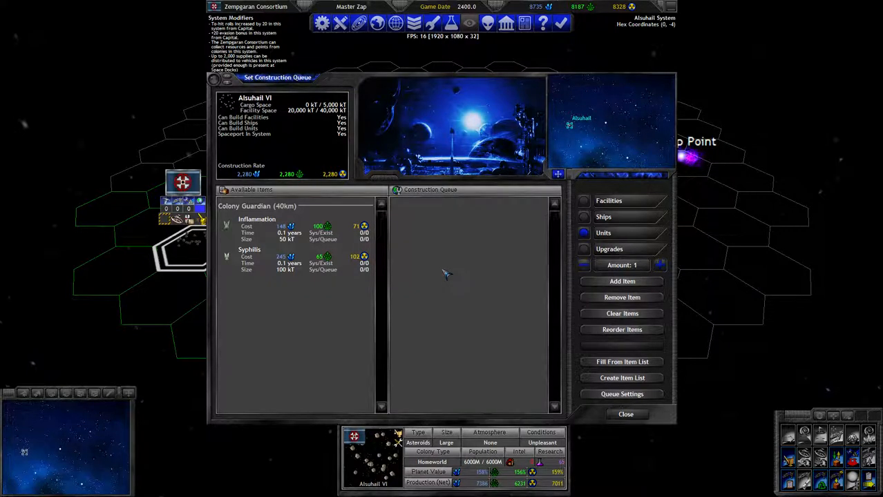
key(Escape)
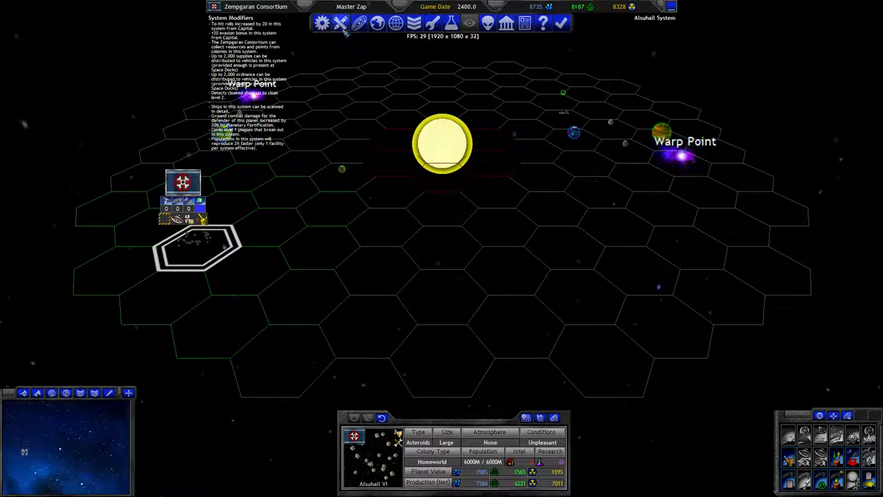
Check the buildable facilities and Heavy Shipyard report, then bring up the empire Designs list
double_click(442, 145)
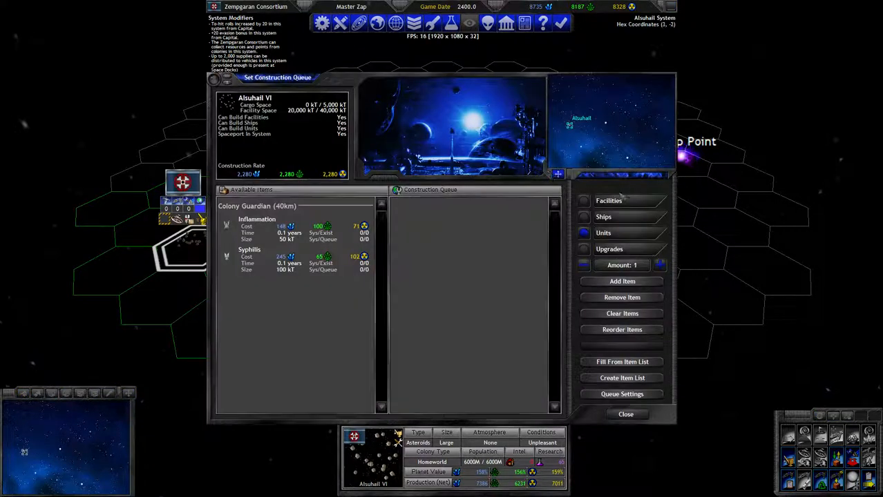
click(608, 200)
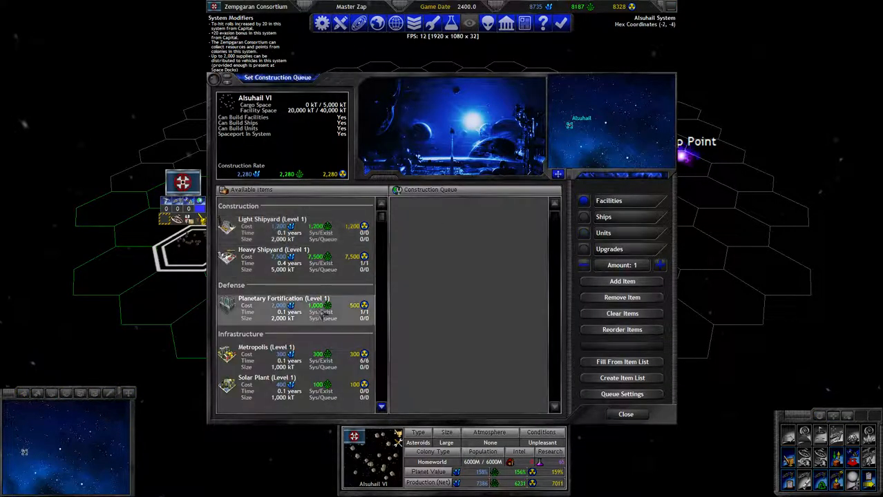
right_click(318, 276)
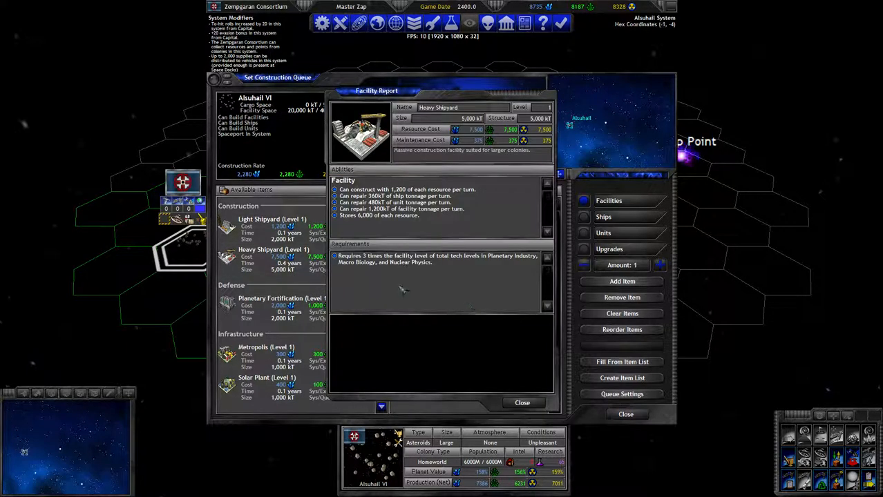
key(Escape)
key(F9)
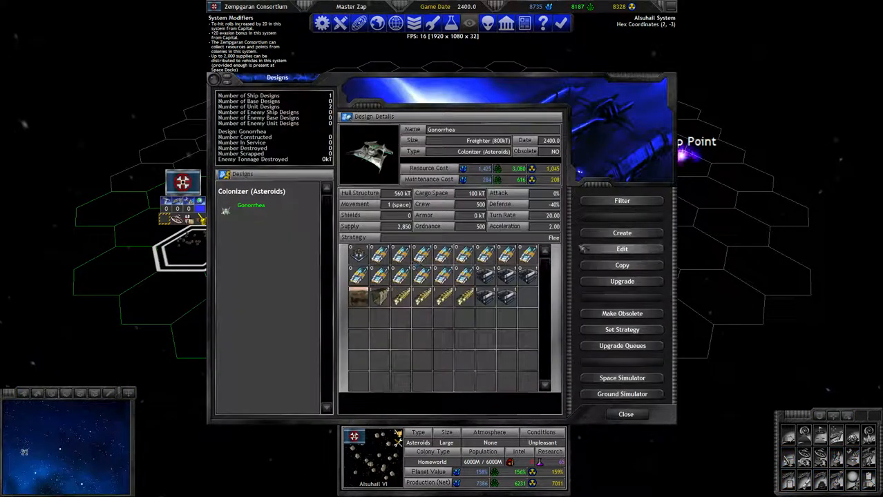
Start a new Base design and read the Repair Bay, Hangar and Cargo Bay reports
click(621, 233)
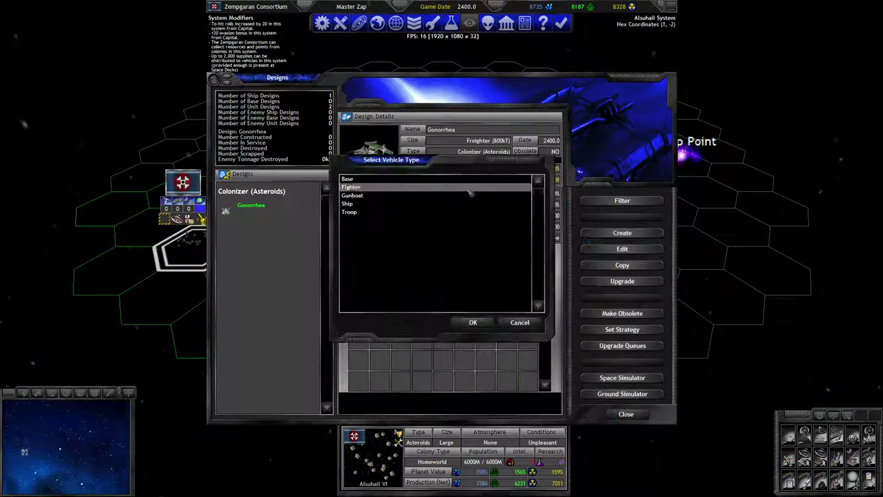
double_click(381, 182)
double_click(269, 112)
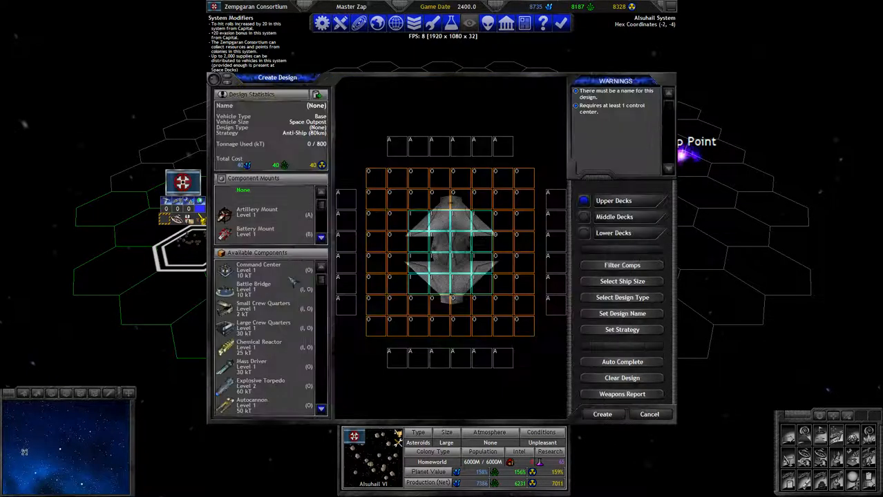
scroll(276, 324, down, 5)
scroll(276, 324, down, 5)
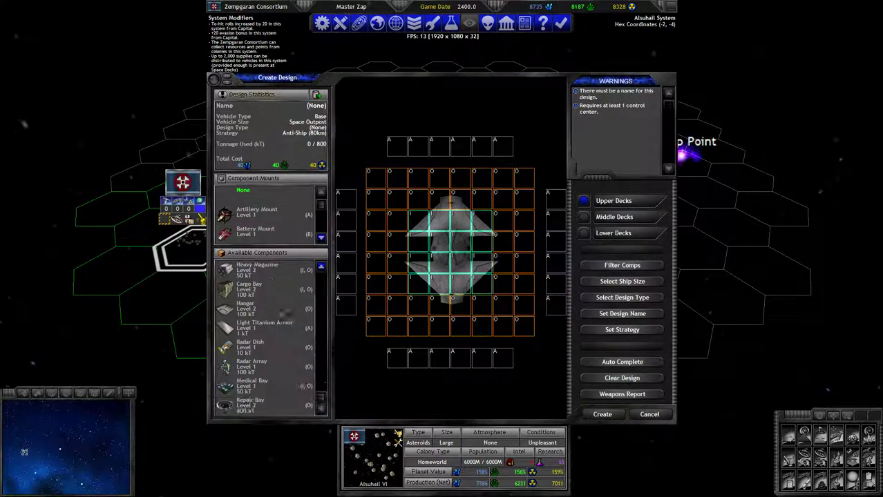
right_click(269, 407)
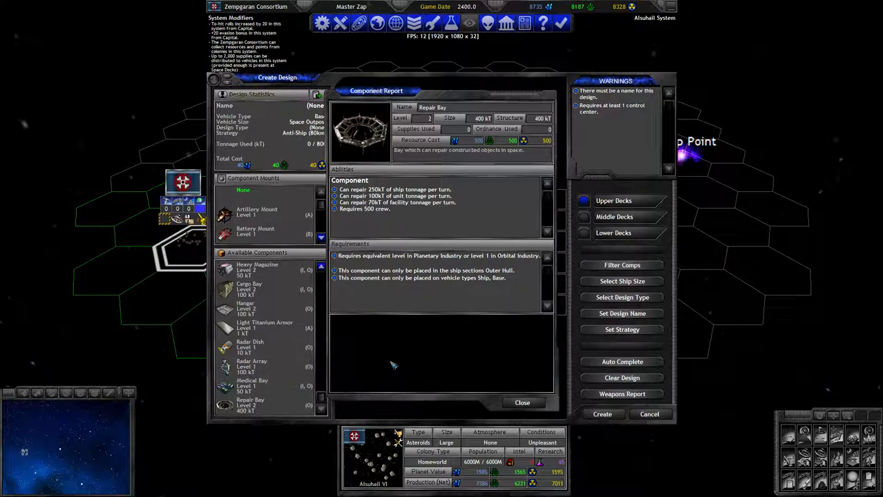
key(Escape)
scroll(294, 373, up, 3)
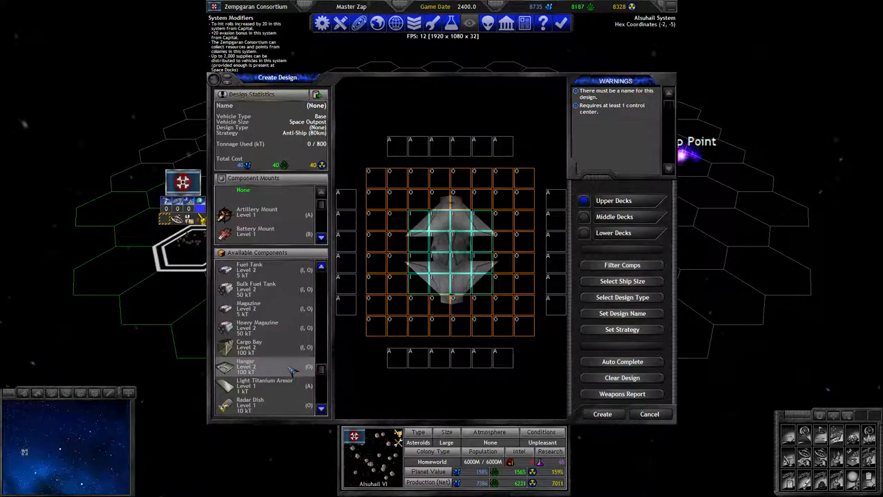
right_click(293, 371)
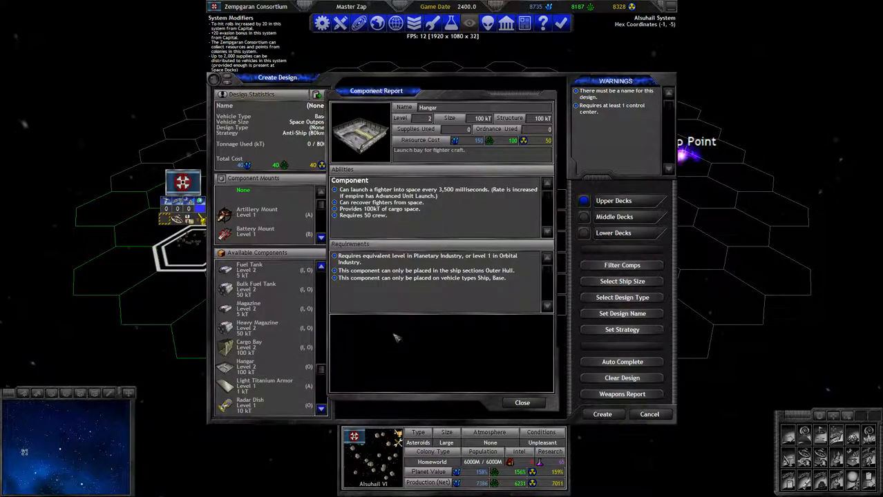
key(Escape)
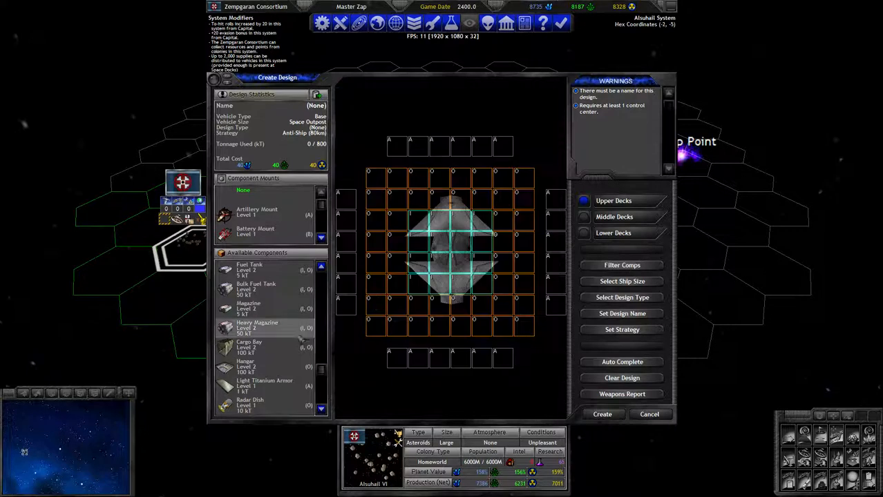
right_click(273, 346)
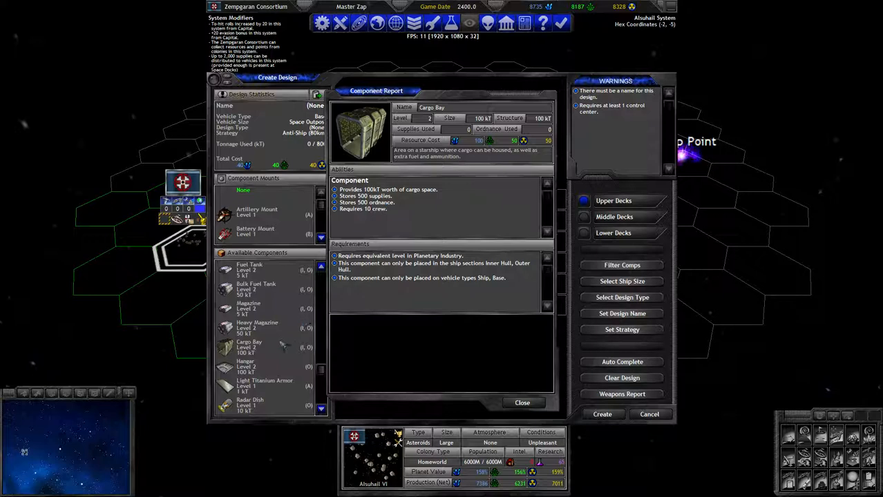
Review the Hangar, Cargo Bay, Medical Bay and Radar Array component details
click(274, 365)
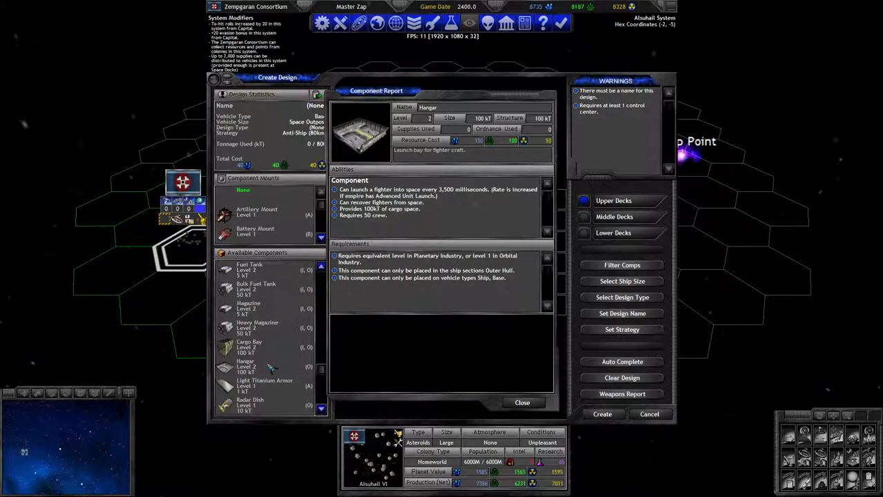
click(273, 364)
click(274, 349)
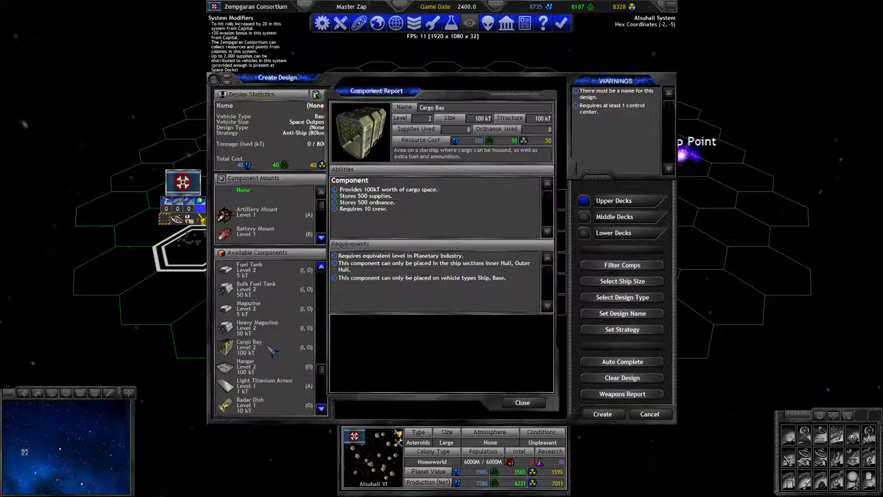
scroll(274, 359, down, 3)
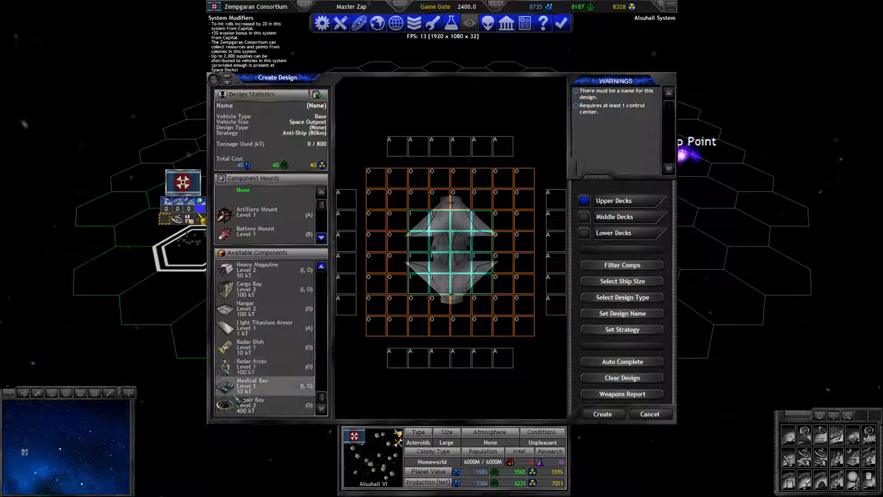
click(254, 387)
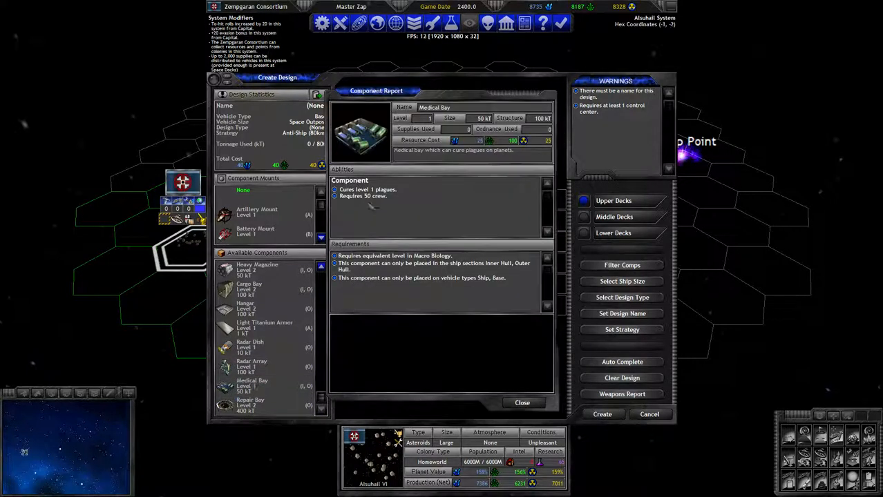
key(Escape)
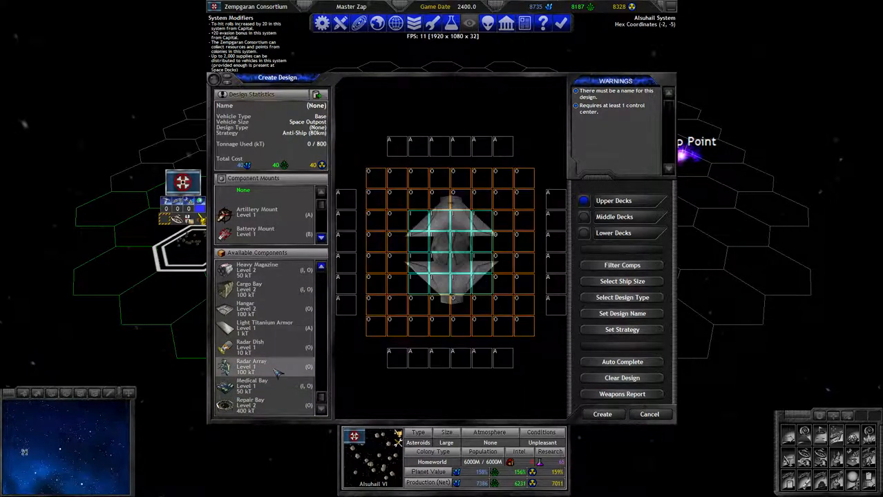
click(278, 368)
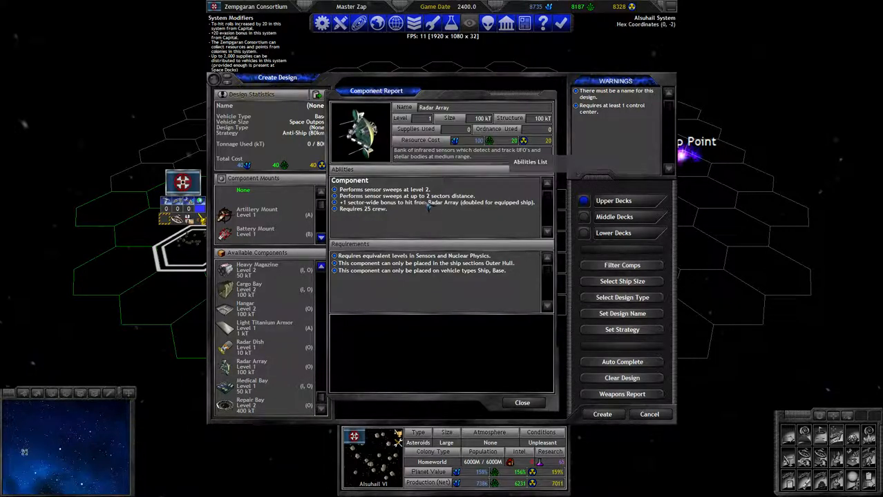
key(Escape)
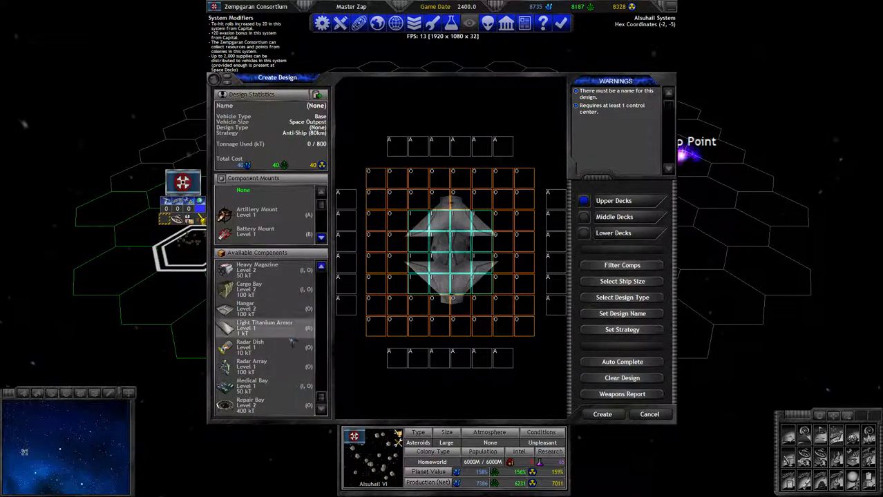
scroll(284, 346, up, 5)
scroll(284, 371, up, 3)
scroll(284, 371, down, 3)
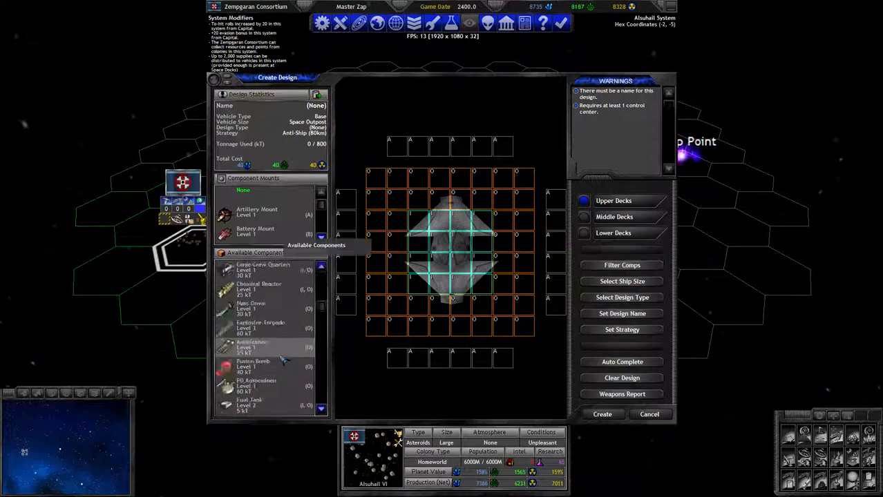
scroll(282, 359, down, 2)
scroll(281, 356, down, 2)
scroll(279, 353, down, 1)
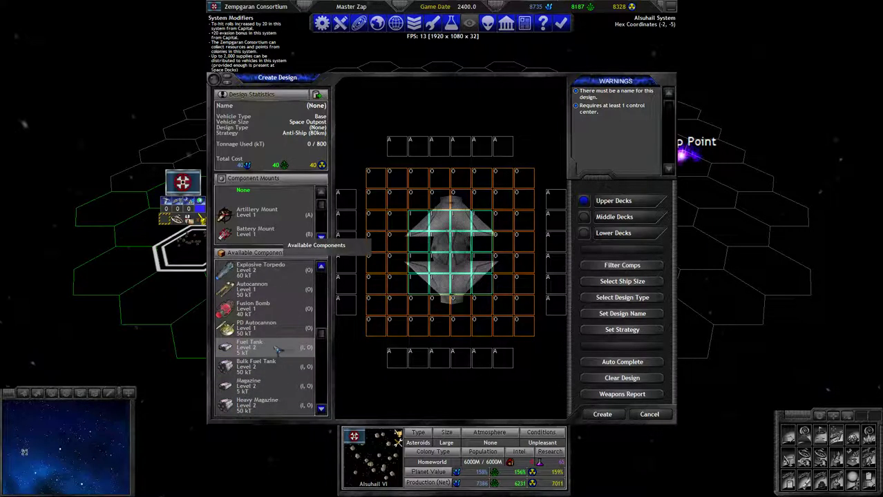
Read the Fusion Bomb report and abandon the empty base design
right_click(273, 308)
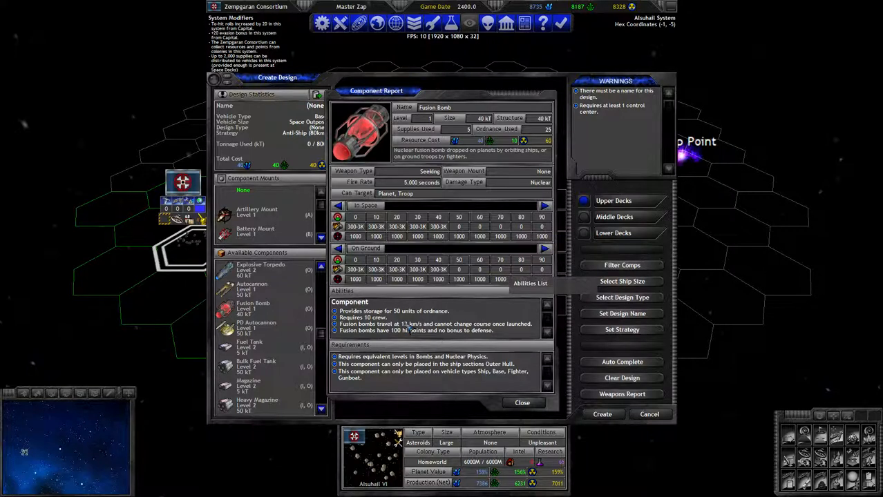
key(Escape)
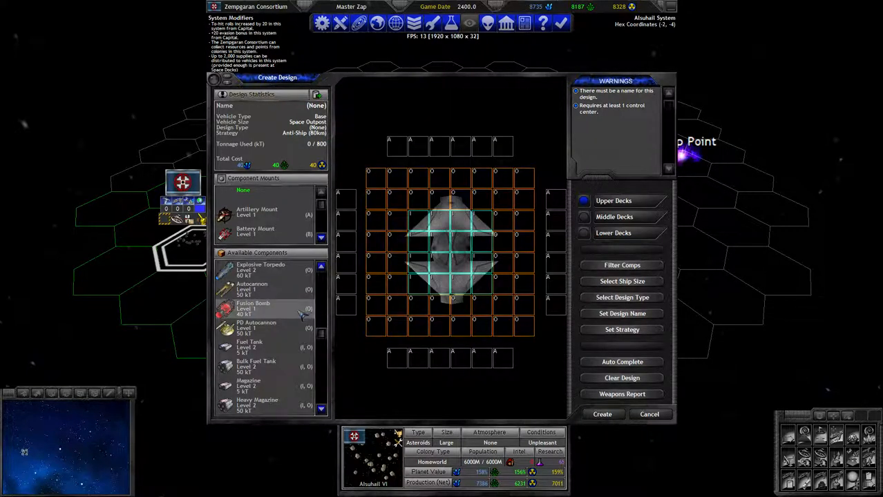
scroll(302, 314, up, 6)
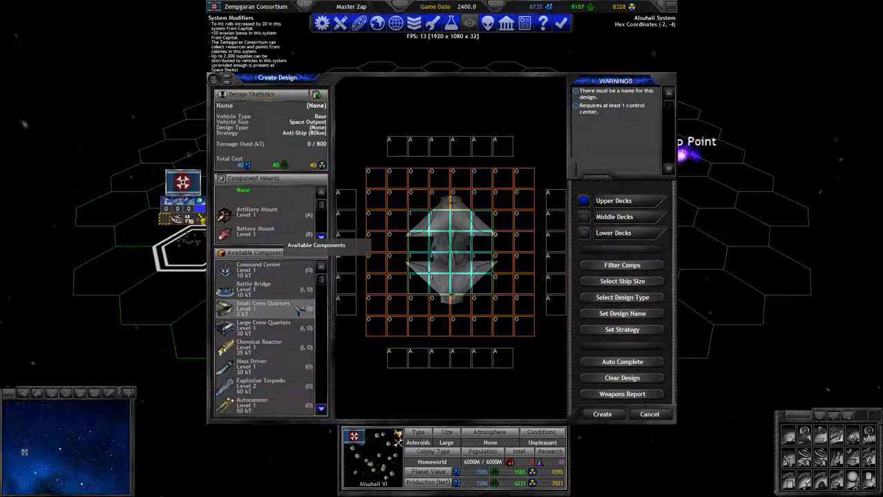
key(Escape)
key(Escape)
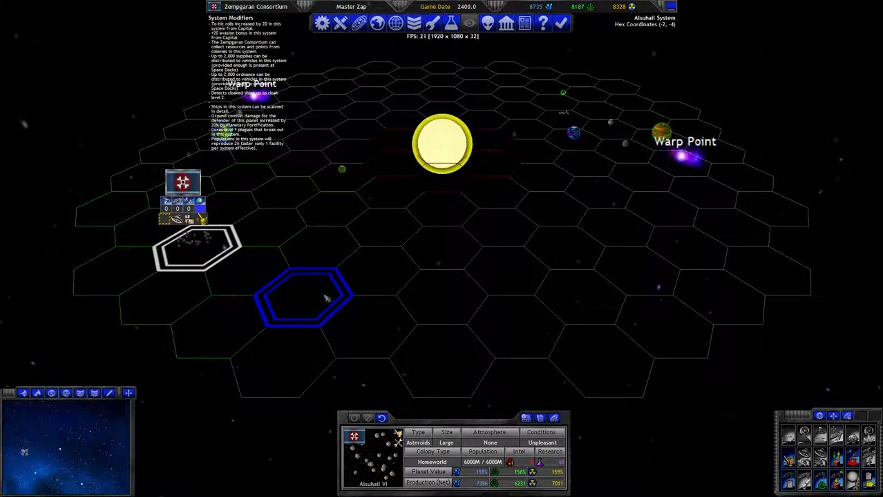
Check the empire treasury and income, then reopen Alsuhail VI's empty construction queue
double_click(321, 297)
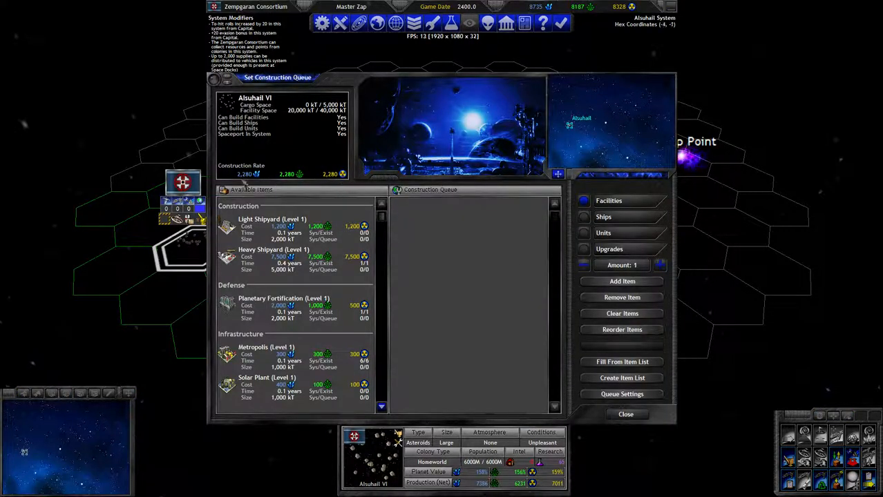
scroll(334, 241, down, 3)
scroll(335, 254, down, 2)
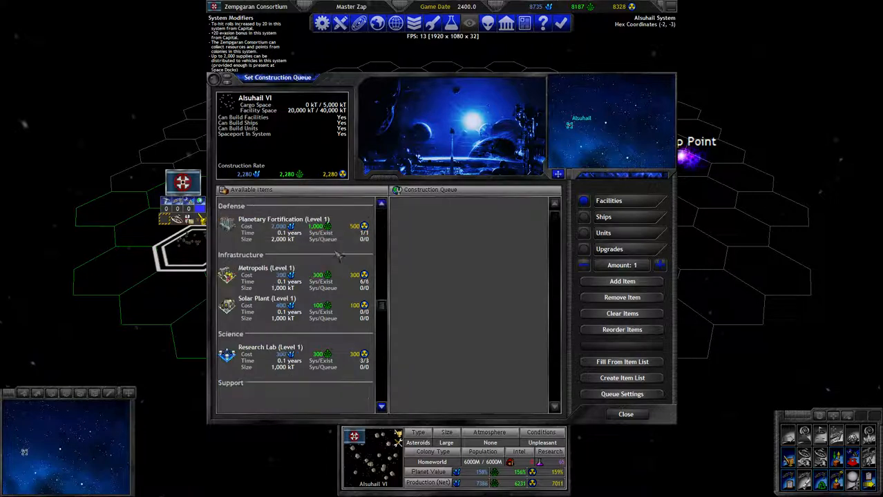
scroll(336, 255, down, 2)
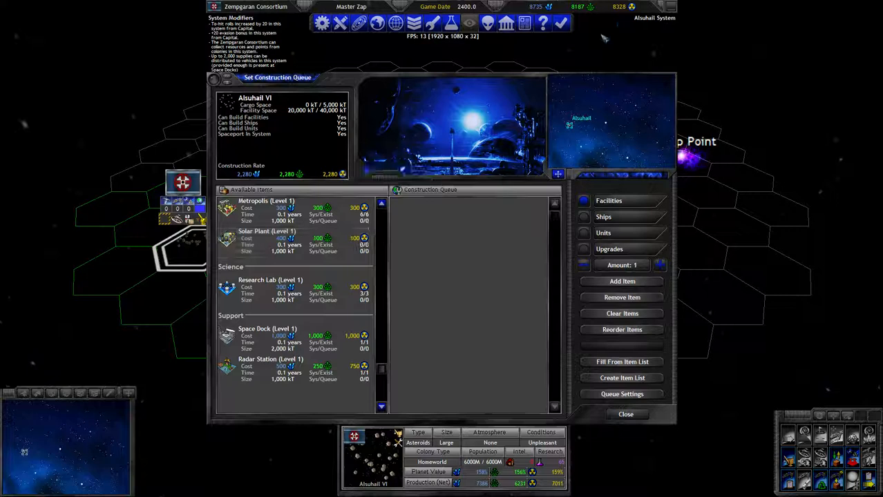
click(626, 415)
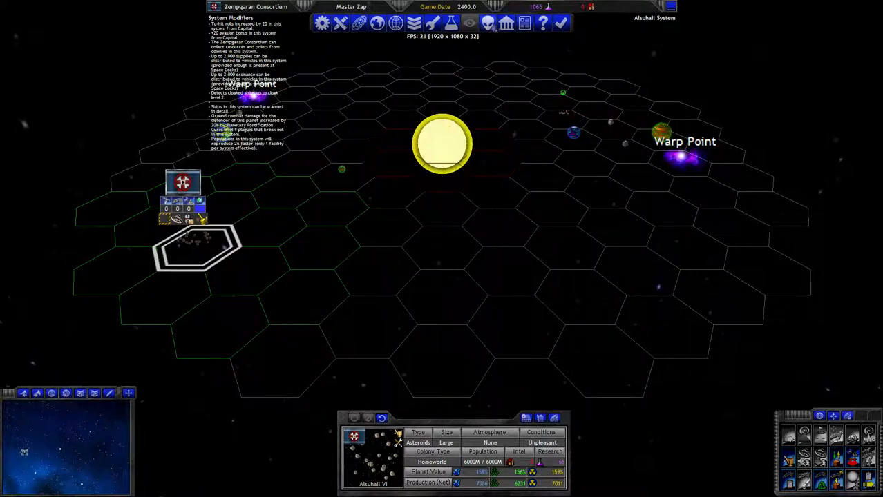
click(506, 23)
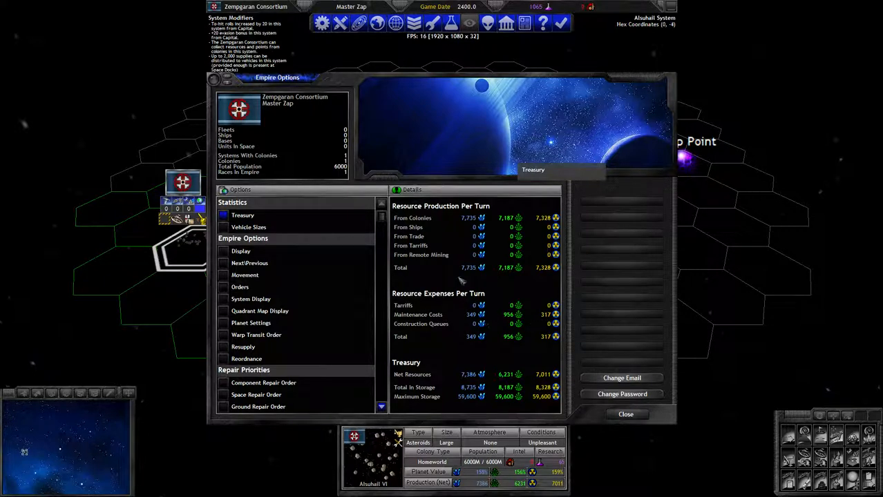
click(625, 414)
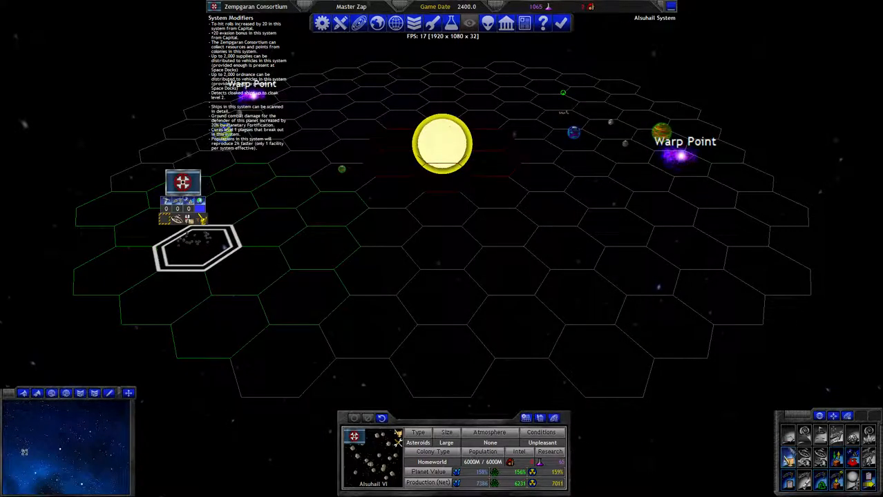
click(788, 457)
scroll(311, 304, down, 2)
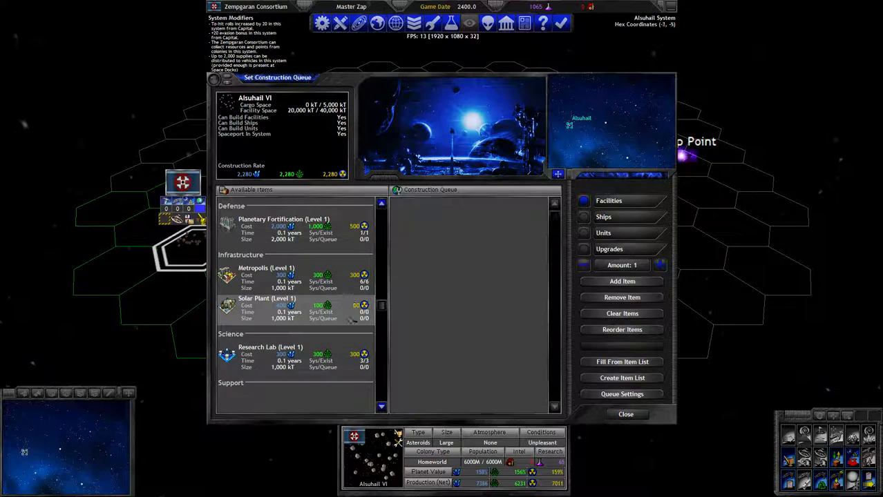
scroll(348, 308, down, 2)
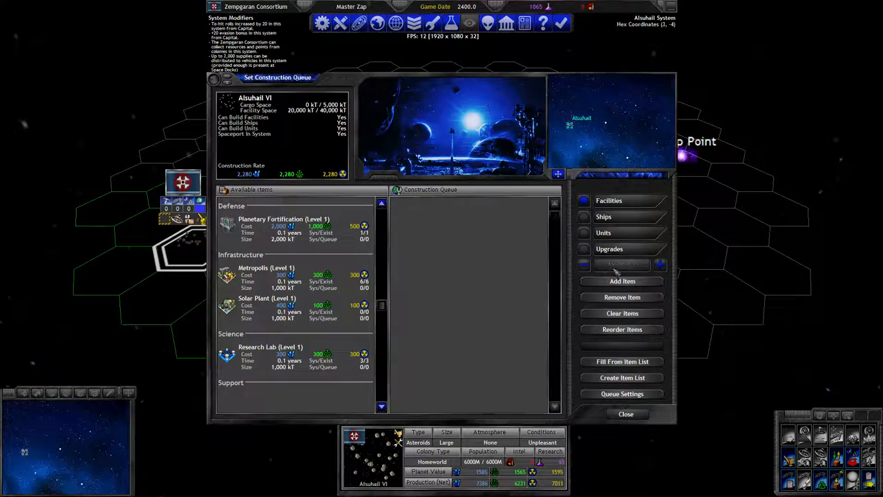
text(8)
Queue eight Research Labs at Alsuhail VI, reset Amount to 1, and read the facility report
double_click(304, 358)
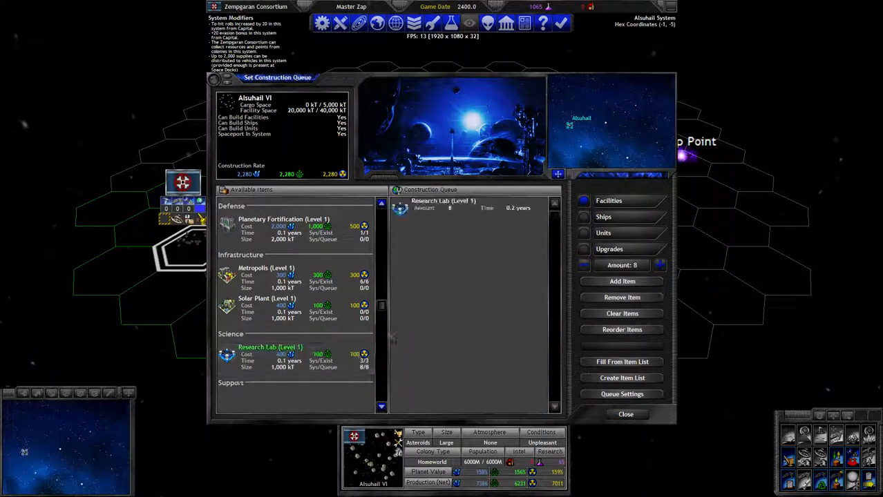
click(622, 268)
text(1)
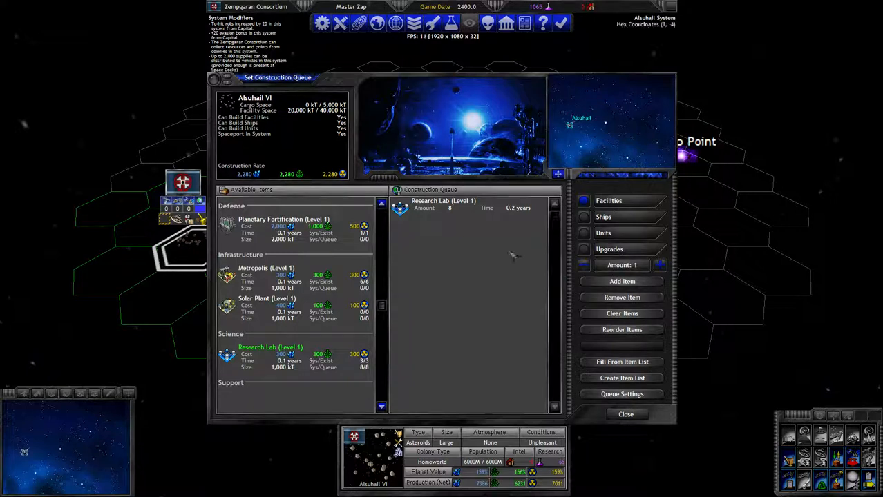
double_click(449, 207)
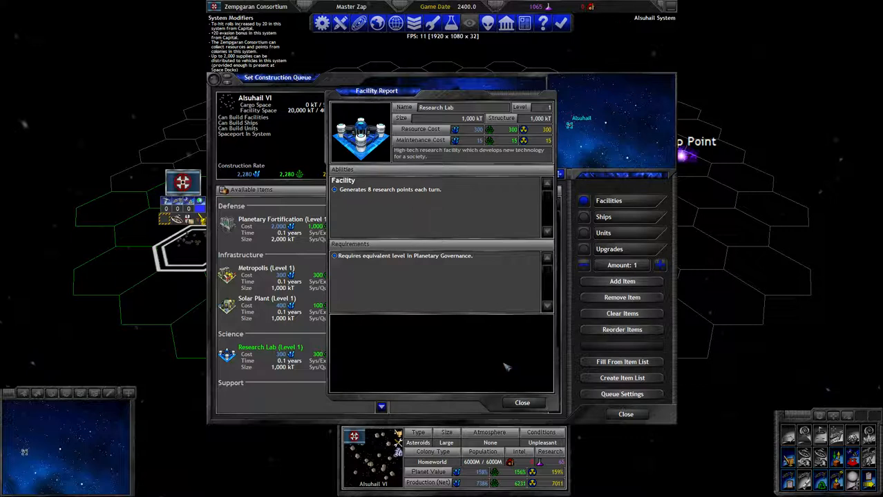
click(522, 402)
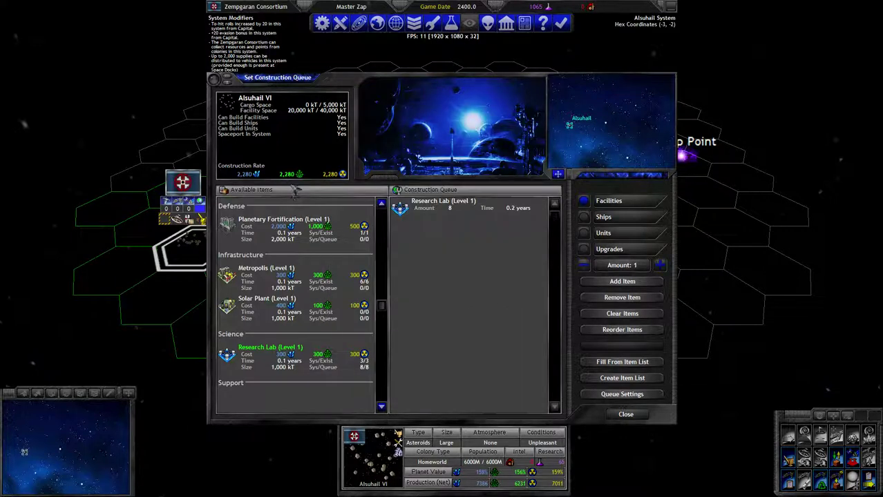
Review the homeworld's planet abilities report and leave the construction queue
click(328, 148)
click(535, 170)
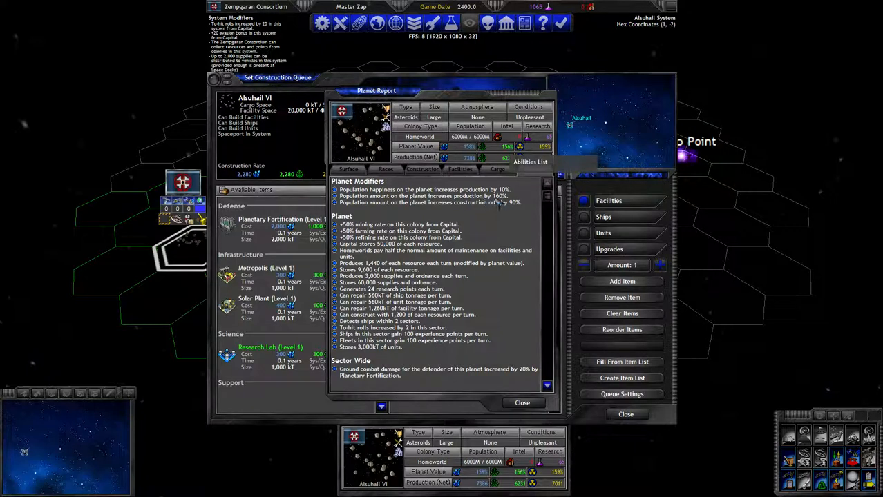
click(523, 402)
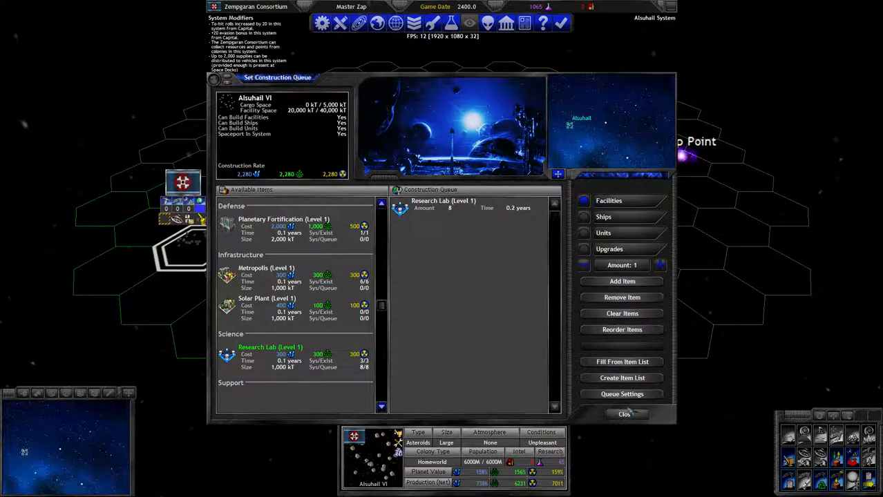
click(631, 413)
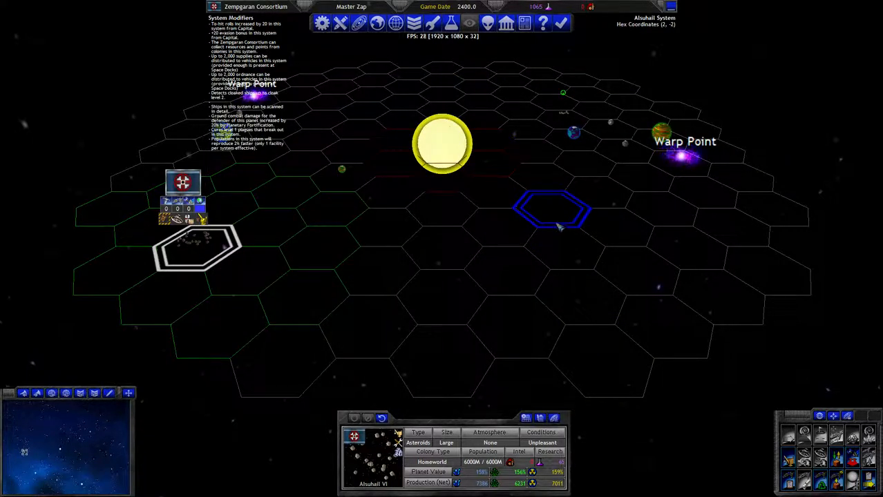
Select an empty hex near the centre of the Alsuhail system map
click(446, 239)
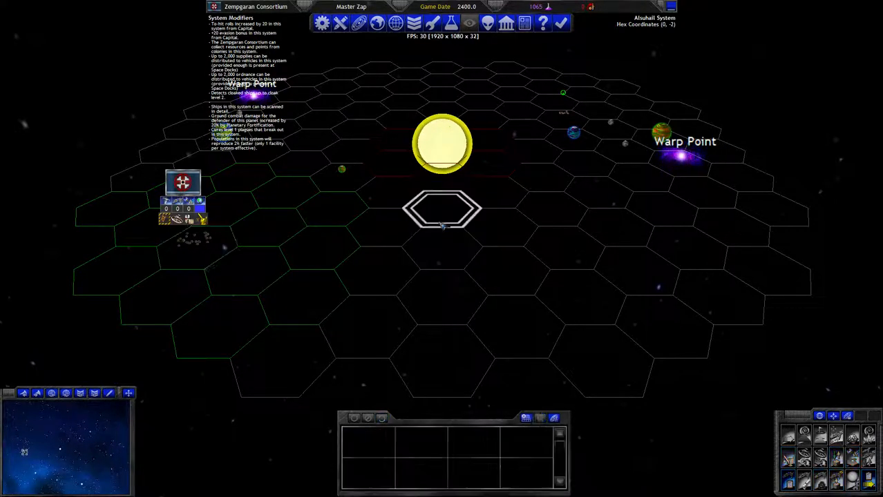